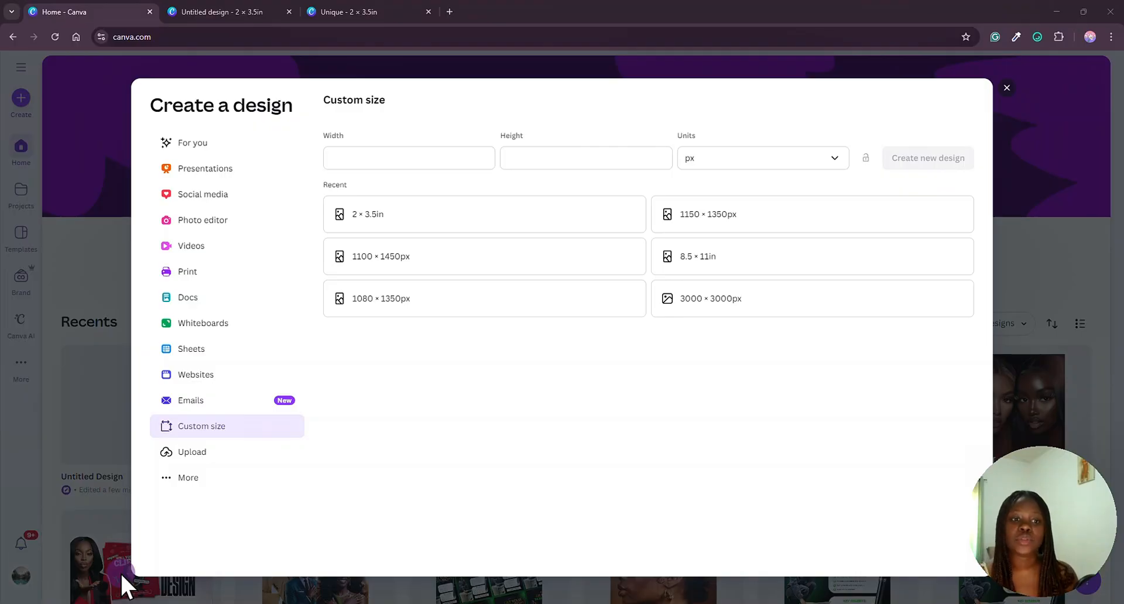
Set up a custom design size in inches, with width 2 and height 3.5.
{"action": "left_click", "coordinate": [831, 163]}
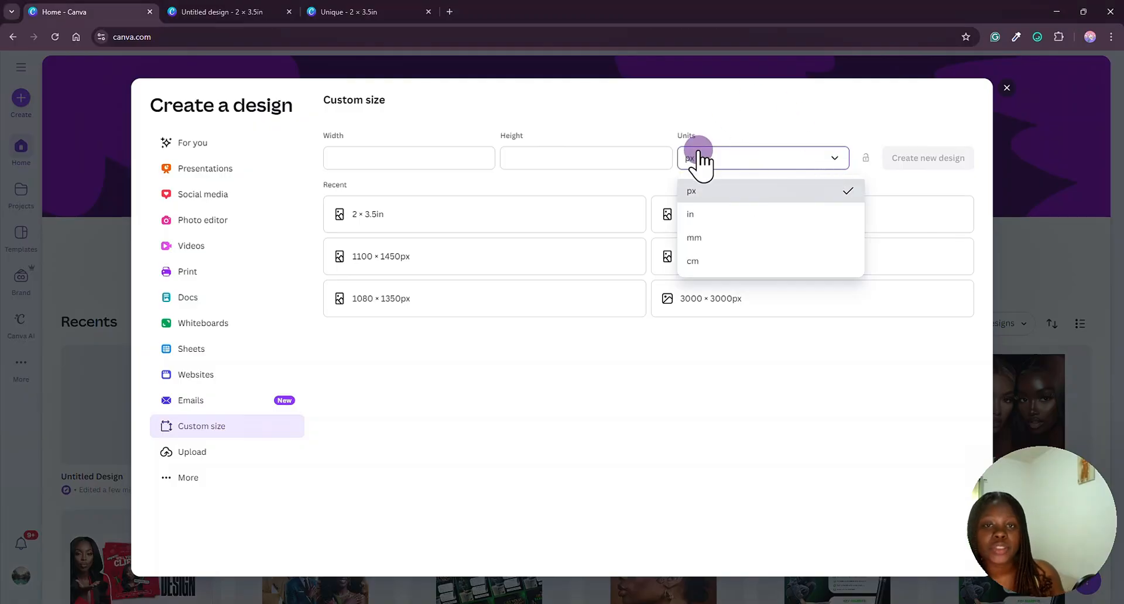
{"action": "left_click", "coordinate": [700, 216]}
{"action": "left_click", "coordinate": [425, 159]}
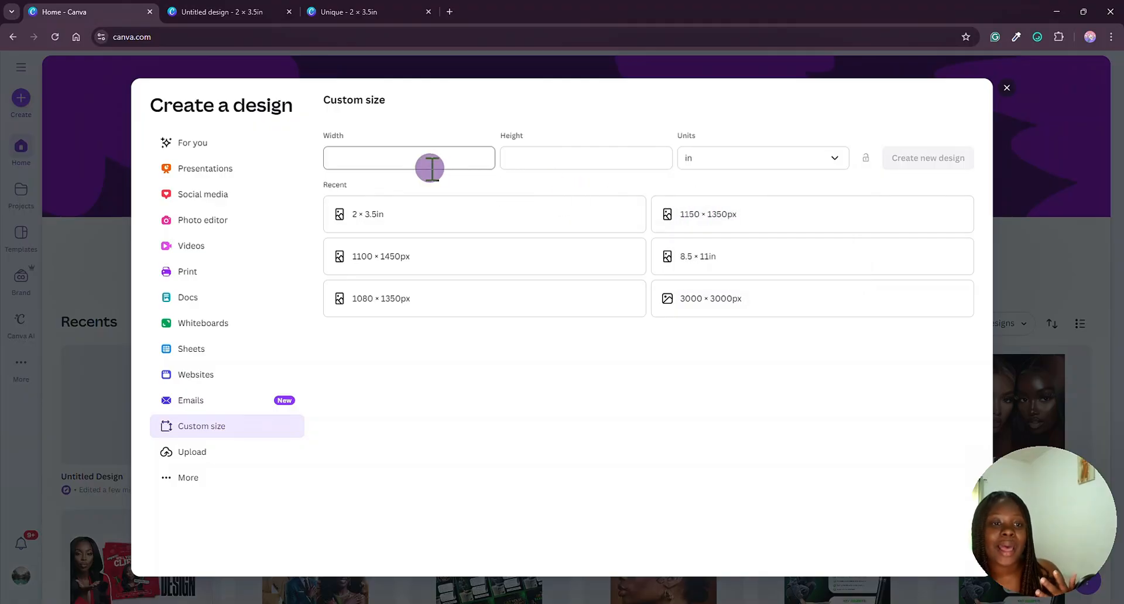
{"action": "type", "text": "2"}
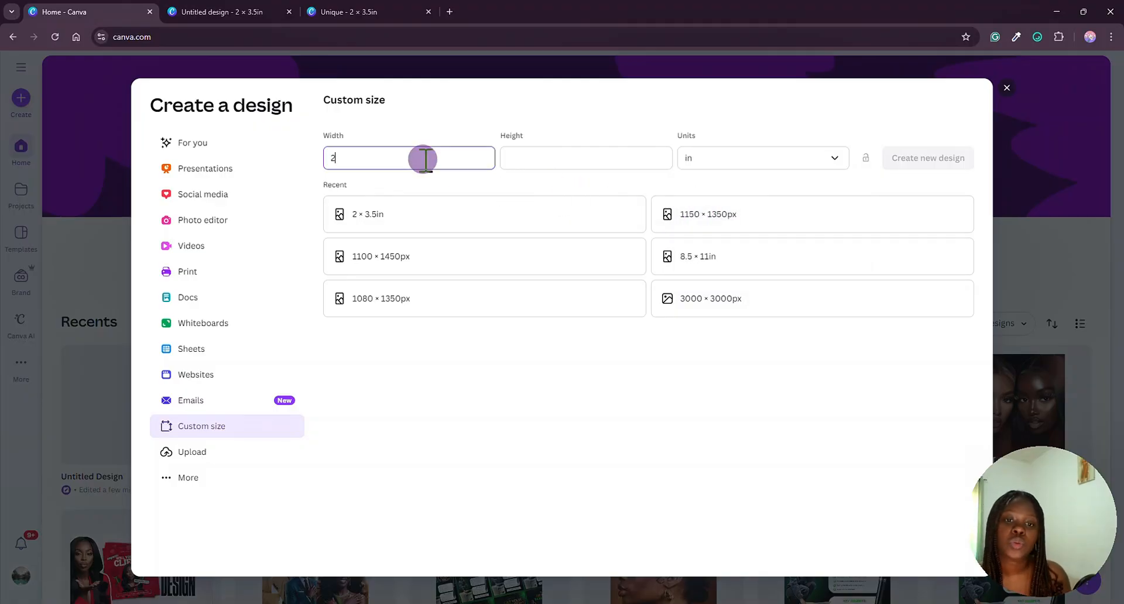
{"action": "left_click", "coordinate": [611, 160]}
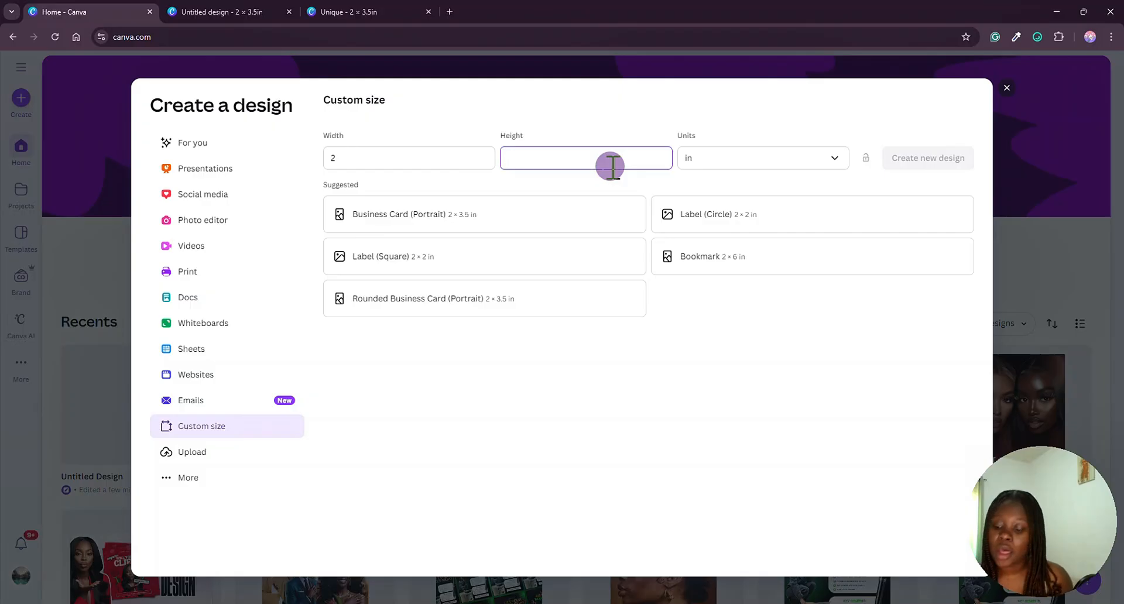
{"action": "type", "text": "3.5"}
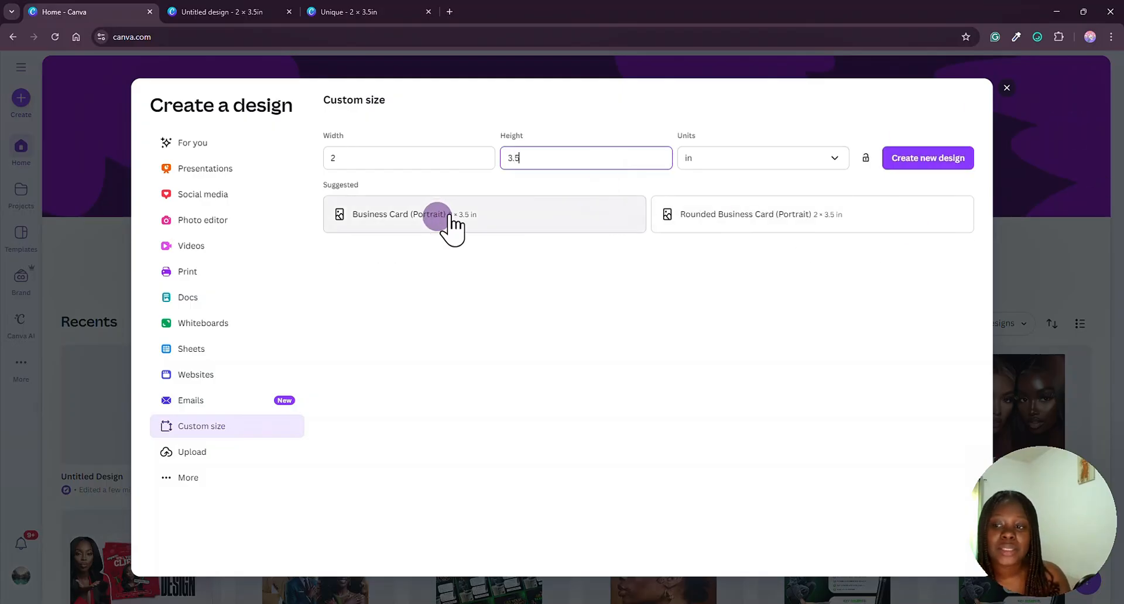
Switch to the already open blank untitled 2 × 3.5 in design and dismiss the template suggestions.
{"action": "left_click", "coordinate": [358, 10]}
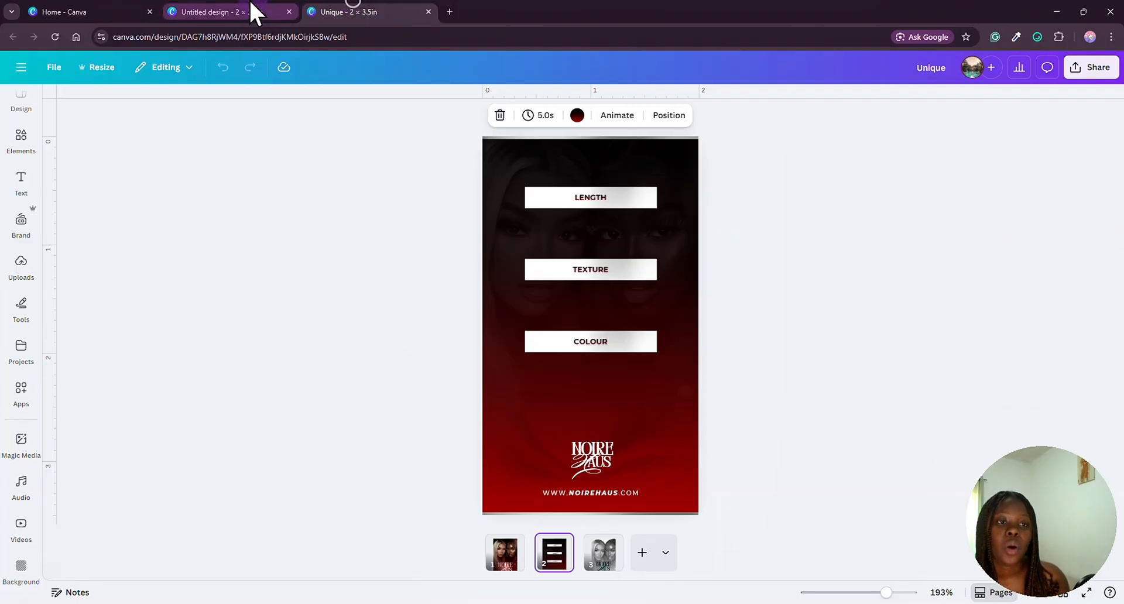
{"action": "left_click", "coordinate": [251, 10]}
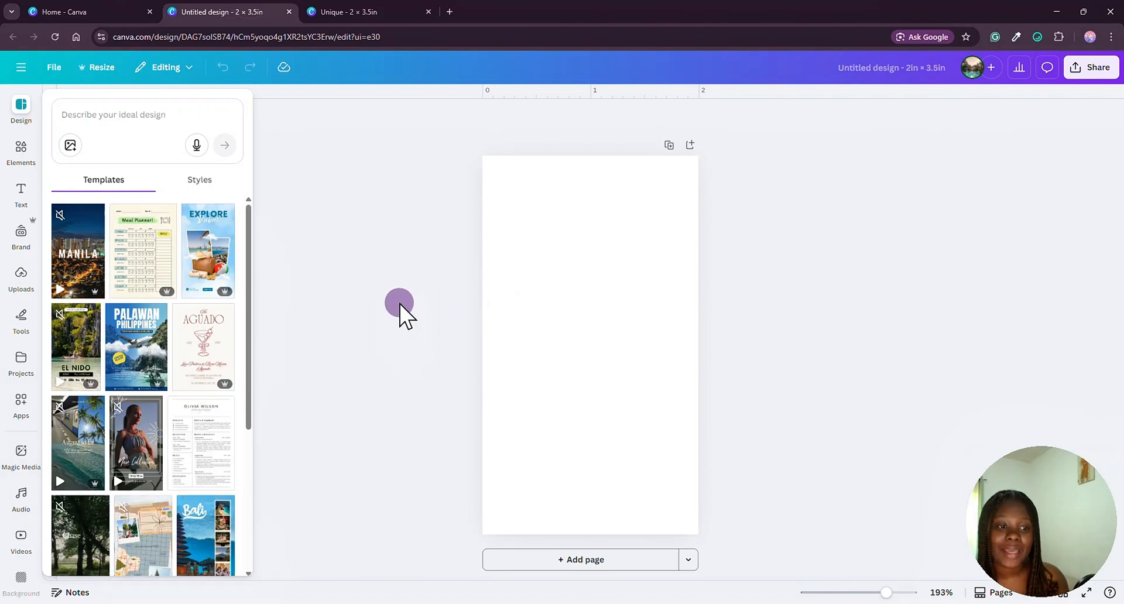
{"action": "left_click", "coordinate": [399, 303]}
Fill the blank page's background with a three-colour gradient of black, dark red #5D0000 and red #9D0808.
{"action": "left_click", "coordinate": [637, 324]}
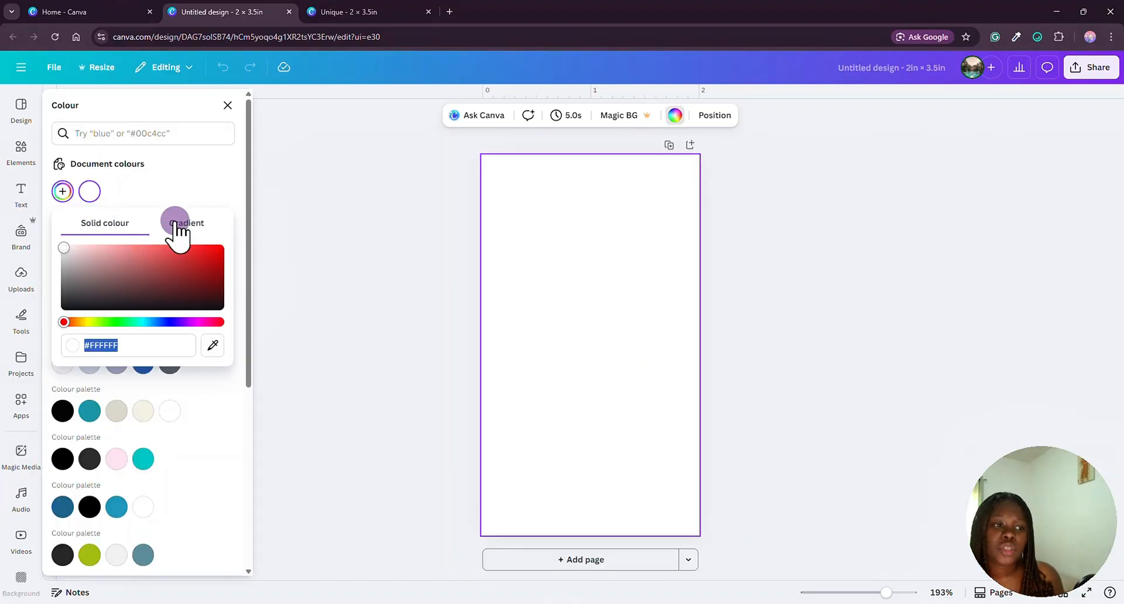
{"action": "left_click", "coordinate": [175, 230]}
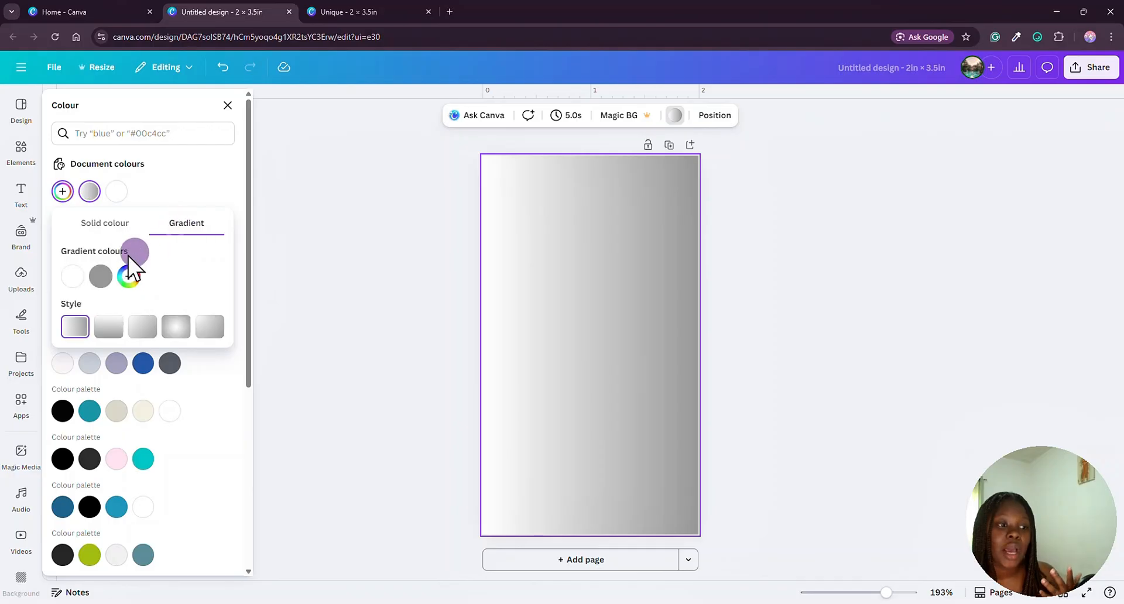
{"action": "left_click", "coordinate": [73, 276]}
{"action": "left_click", "coordinate": [222, 353]}
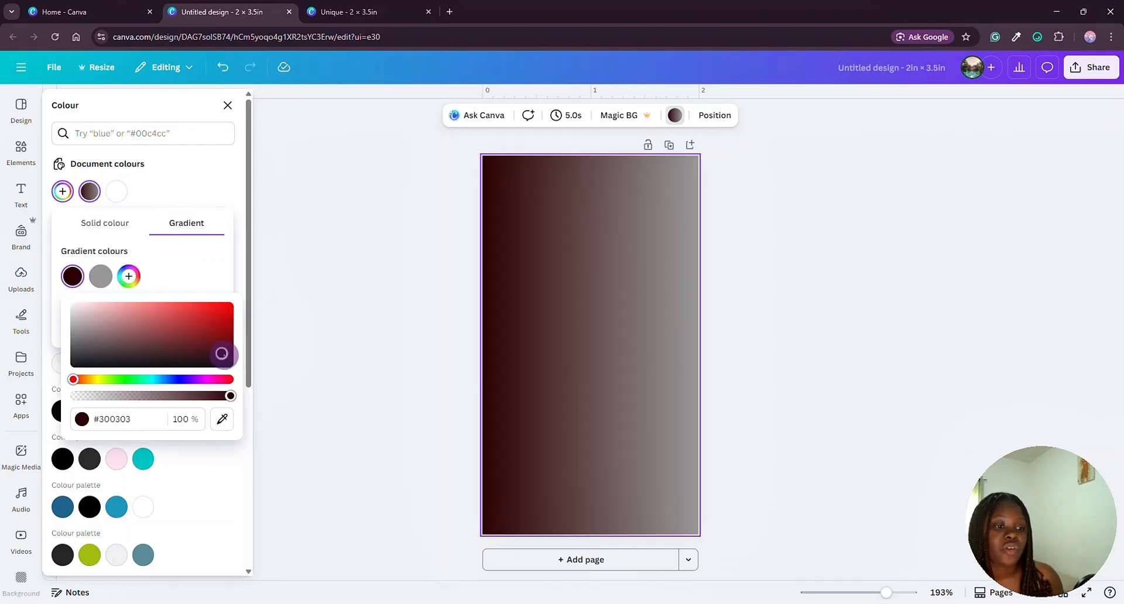
{"action": "mouse_move", "coordinate": [216, 354]}
{"action": "left_mouse_down"}
{"action": "mouse_move", "coordinate": [231, 363]}
{"action": "mouse_move", "coordinate": [251, 328]}
{"action": "mouse_move", "coordinate": [262, 347]}
{"action": "left_mouse_up"}
{"action": "left_click", "coordinate": [118, 289]}
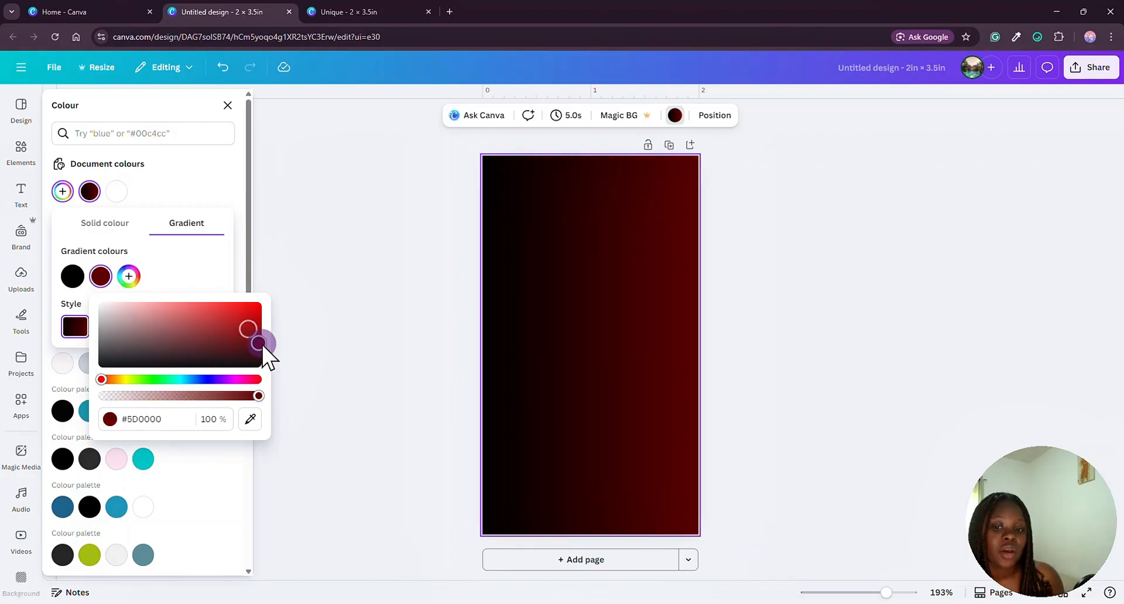
{"action": "left_click", "coordinate": [129, 276]}
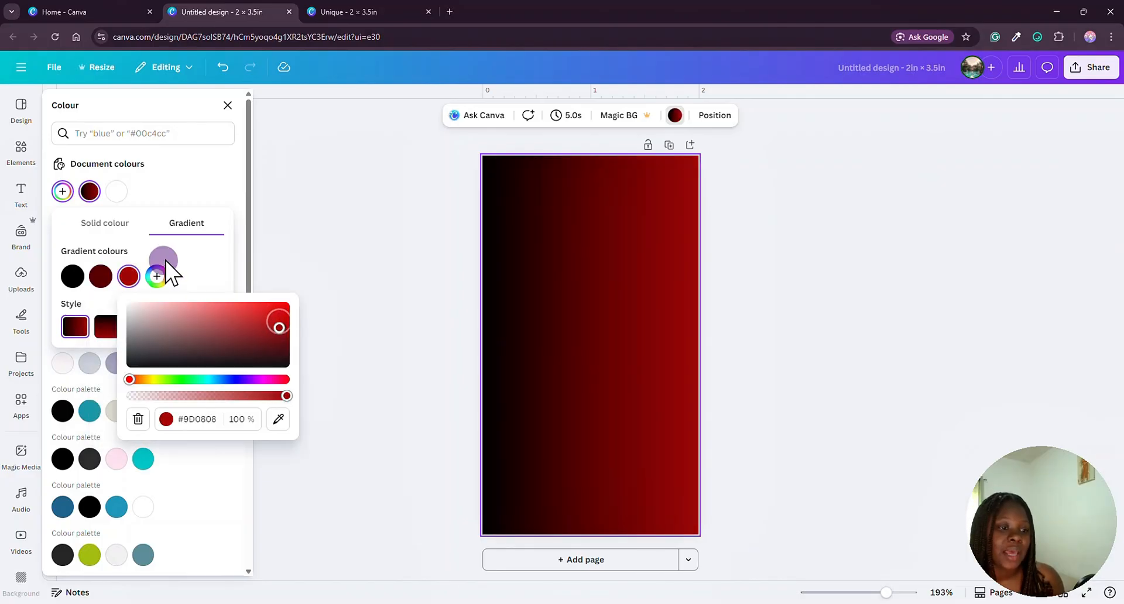
{"action": "left_click", "coordinate": [129, 268]}
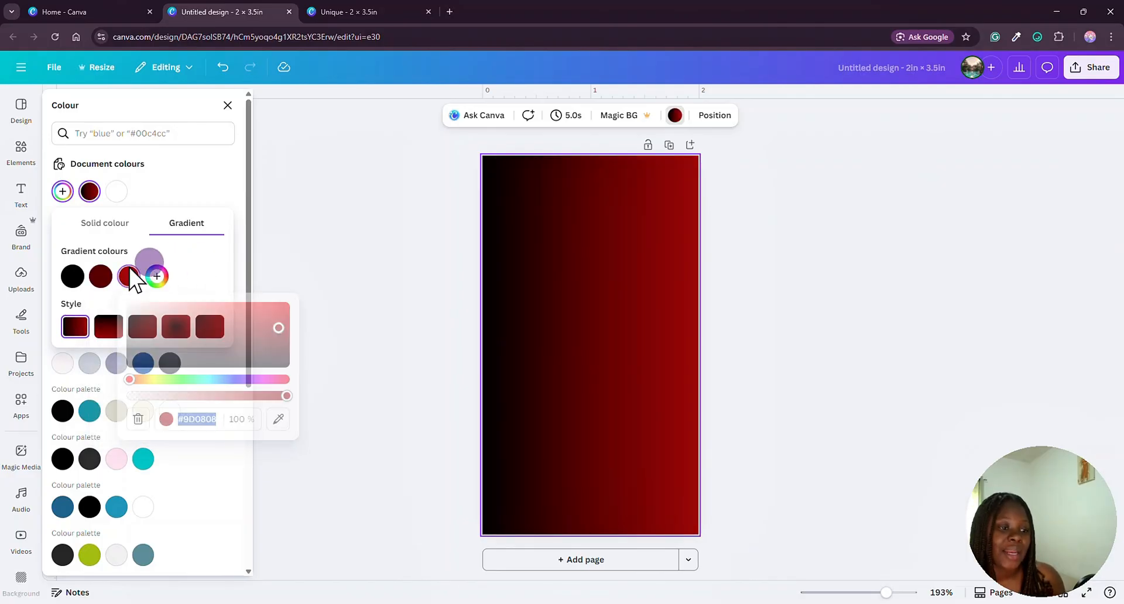
Change the background gradient to the vertical style running from black down to red, and darken its middle colour to #420000.
{"action": "left_click", "coordinate": [109, 326]}
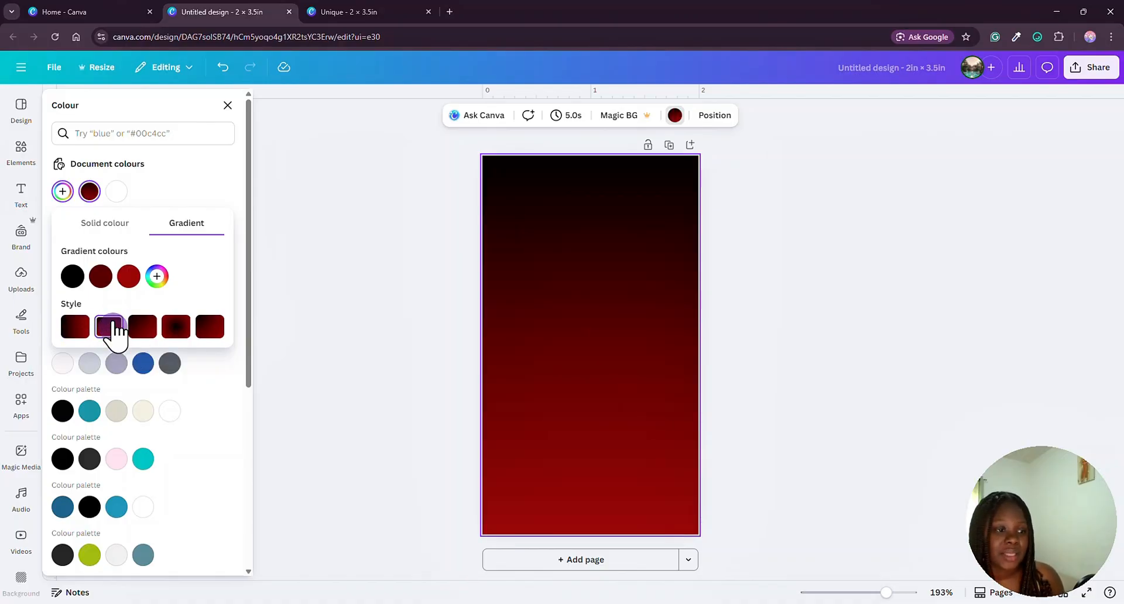
{"action": "left_click", "coordinate": [101, 284]}
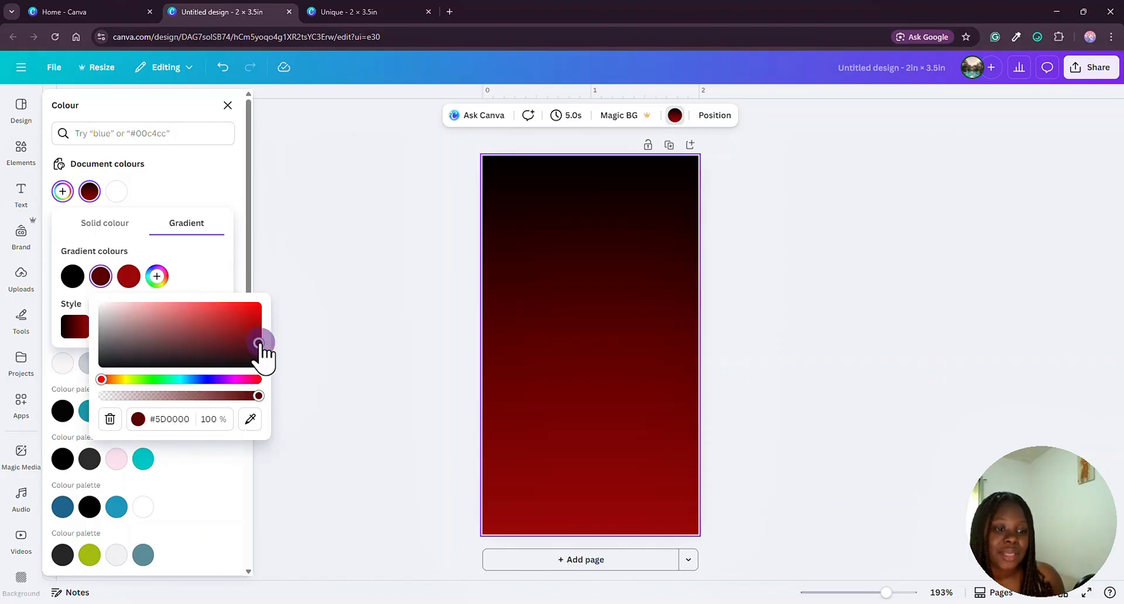
{"action": "left_click_drag", "start_coordinate": [261, 343], "coordinate": [261, 350]}
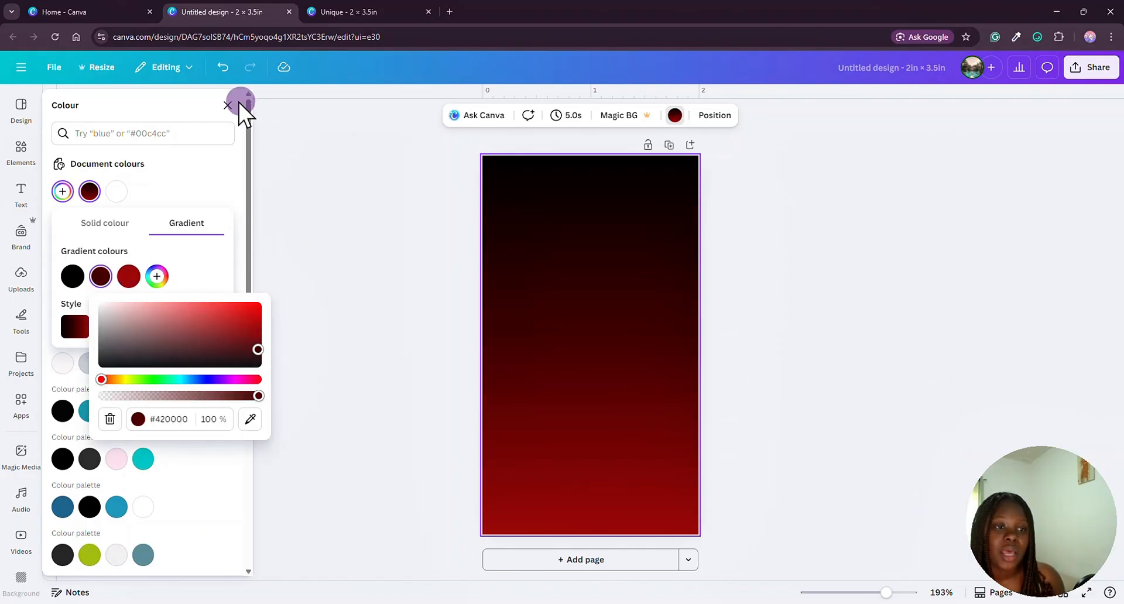
{"action": "left_click", "coordinate": [229, 105]}
{"action": "left_click", "coordinate": [750, 314]}
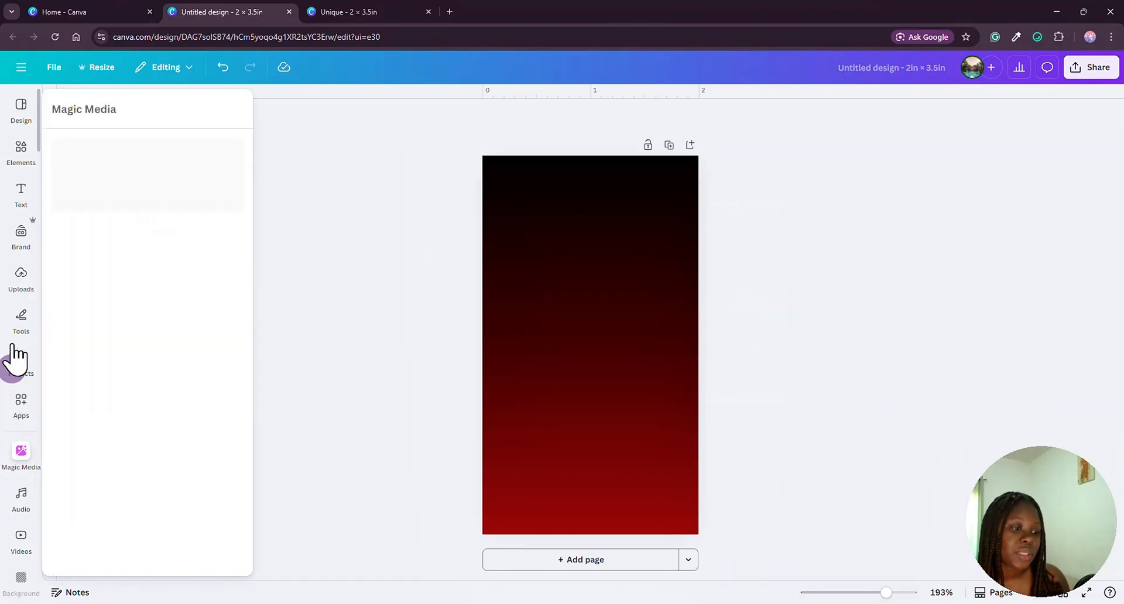
Add the photo of the blonde and the black-haired woman from the Beauty AI Models project folder to the page.
{"action": "left_click", "coordinate": [21, 361]}
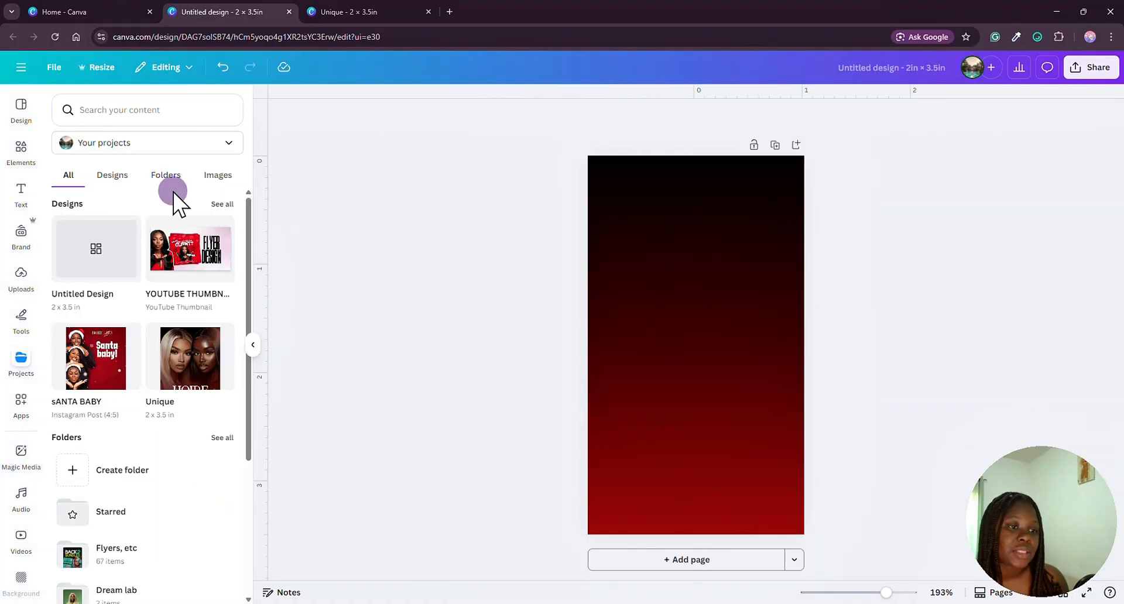
{"action": "left_click", "coordinate": [168, 175]}
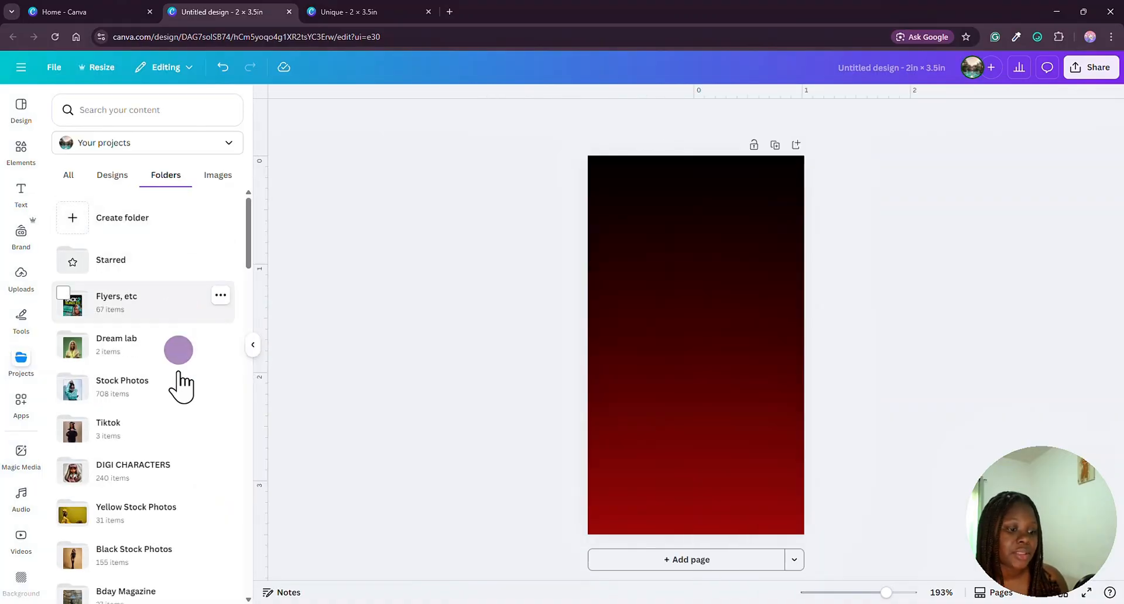
{"action": "scroll", "coordinate": [167, 474], "scroll_direction": "down", "scroll_amount": 3}
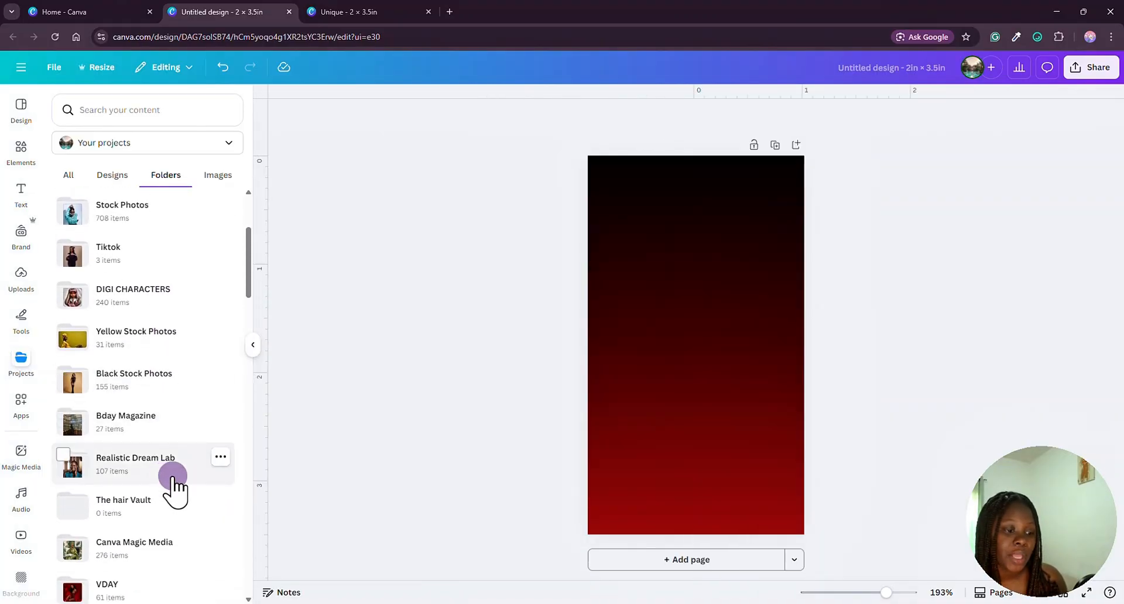
{"action": "scroll", "coordinate": [172, 487], "scroll_direction": "down", "scroll_amount": 4}
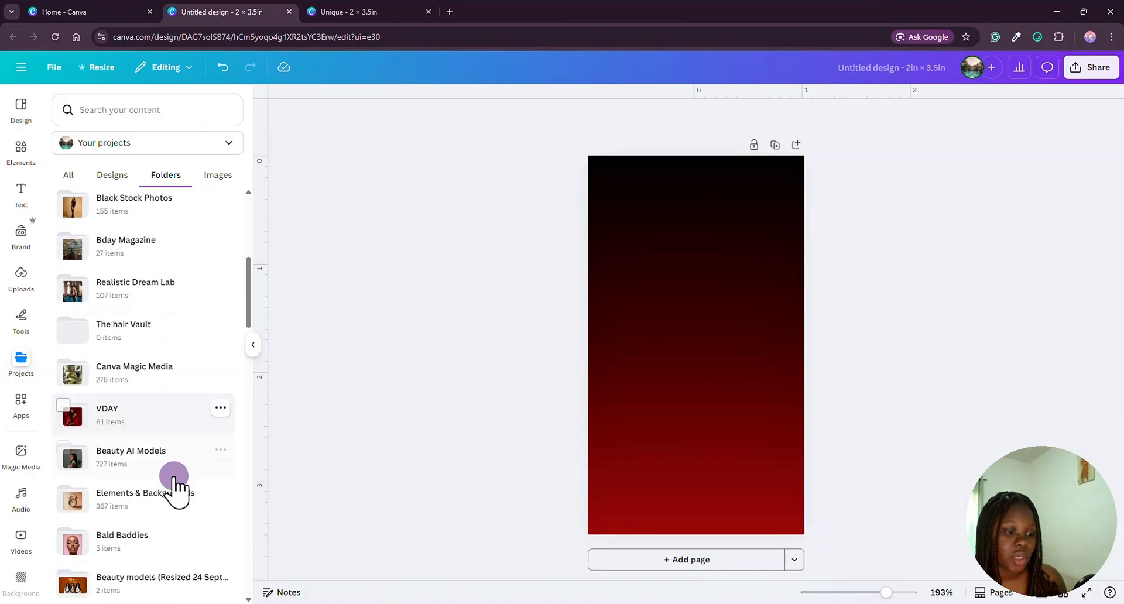
{"action": "left_click", "coordinate": [178, 447]}
{"action": "scroll", "coordinate": [199, 451], "scroll_direction": "down", "scroll_amount": 5}
{"action": "scroll", "coordinate": [202, 454], "scroll_direction": "down", "scroll_amount": 12}
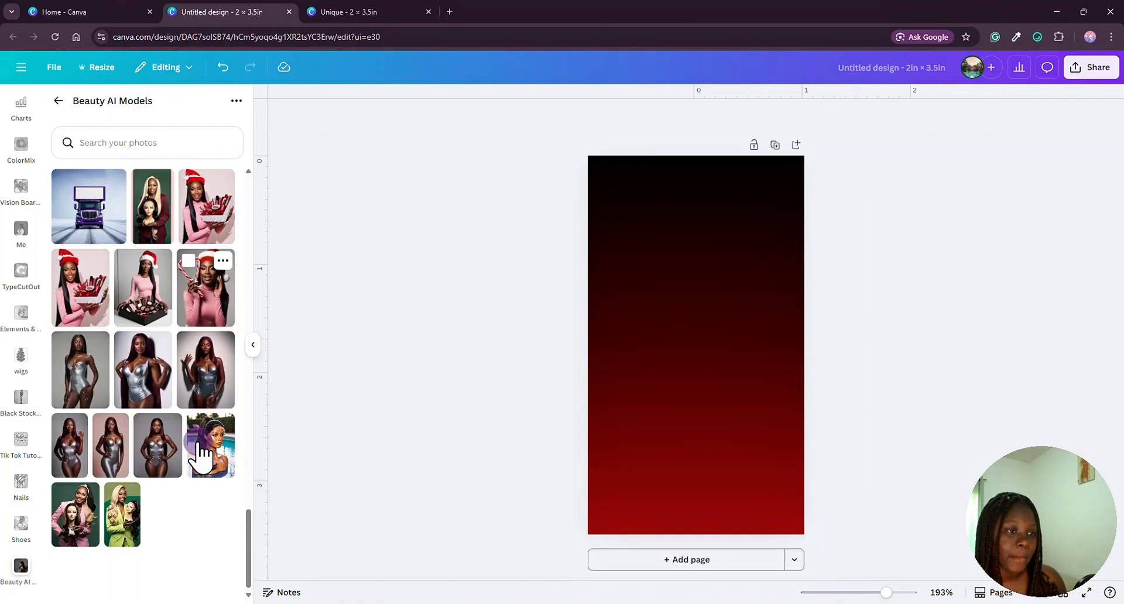
{"action": "scroll", "coordinate": [202, 453], "scroll_direction": "down", "scroll_amount": 5}
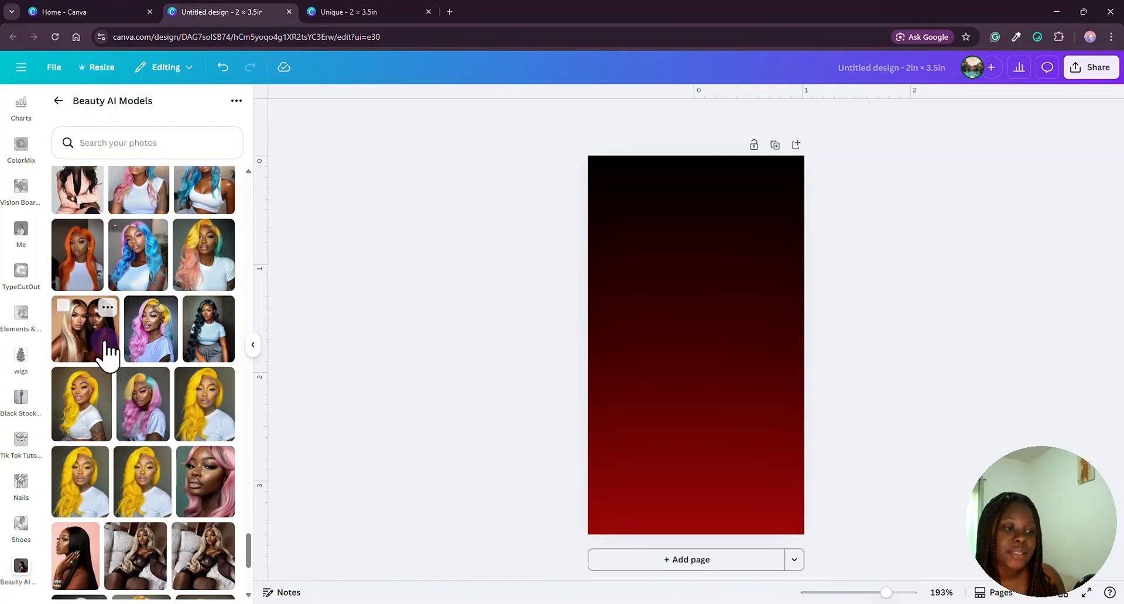
{"action": "left_click", "coordinate": [103, 336]}
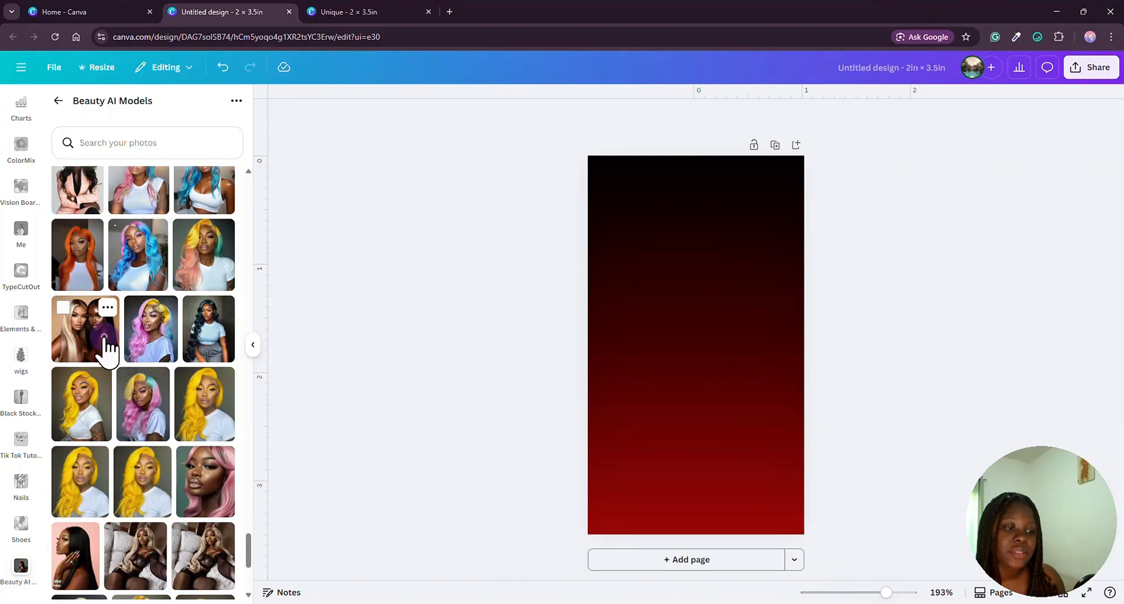
{"action": "left_click", "coordinate": [253, 345]}
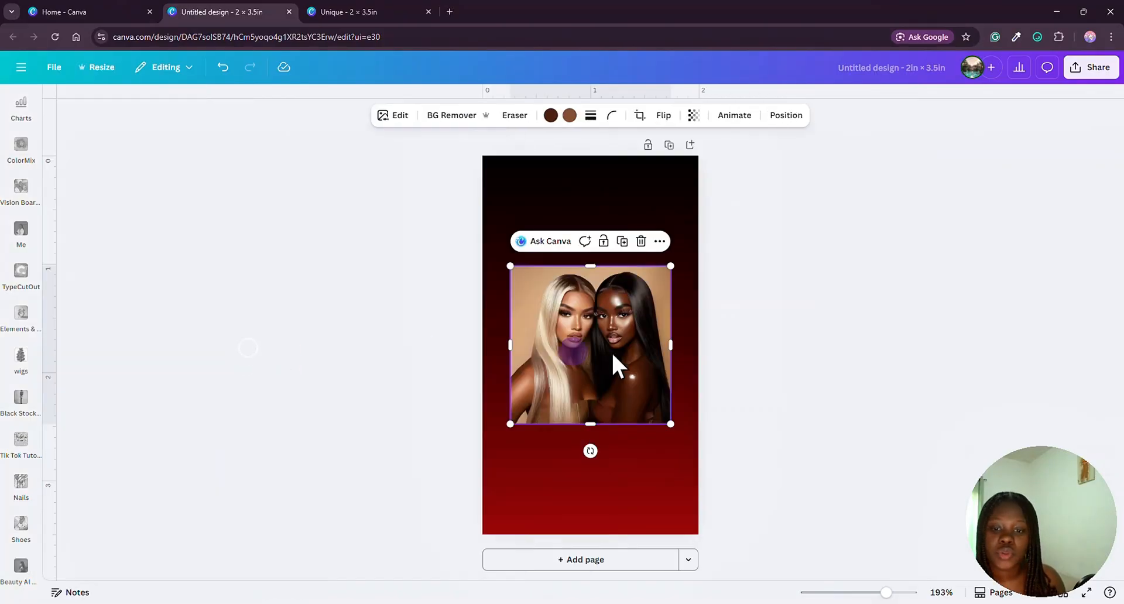
Remove the background of the two-women photo and move the cutout up near the top of the page.
{"action": "left_click", "coordinate": [446, 115]}
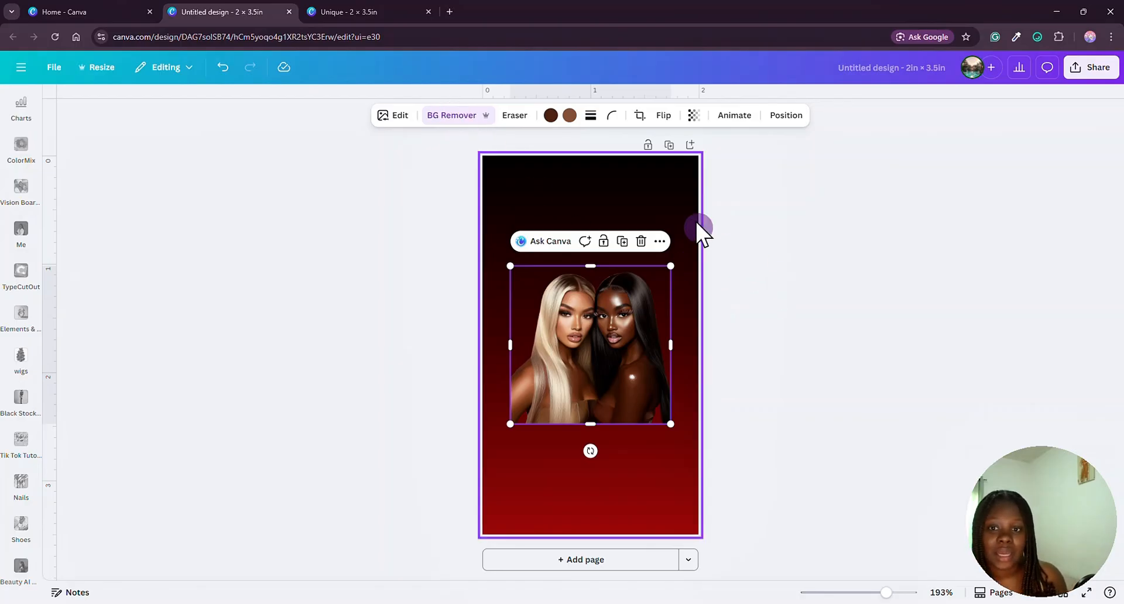
{"action": "left_click", "coordinate": [668, 194]}
{"action": "left_click_drag", "start_coordinate": [632, 348], "coordinate": [631, 283]}
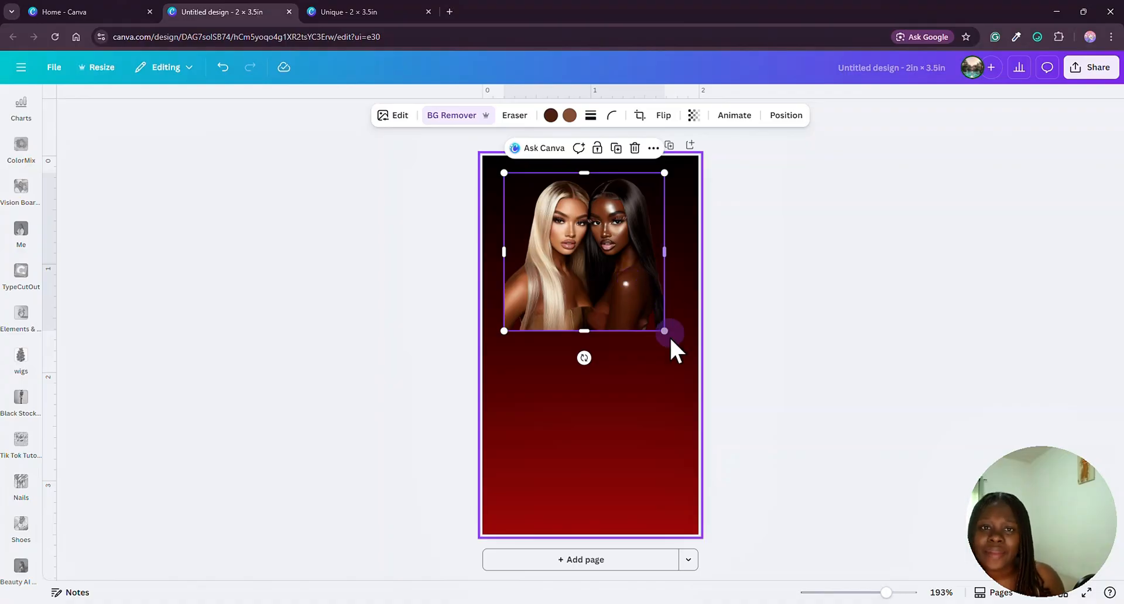
Search the apps for "image blender" and open the Image Blender app with the photo still selected.
{"action": "left_click", "coordinate": [27, 403]}
{"action": "scroll", "coordinate": [33, 395], "scroll_direction": "up", "scroll_amount": 3}
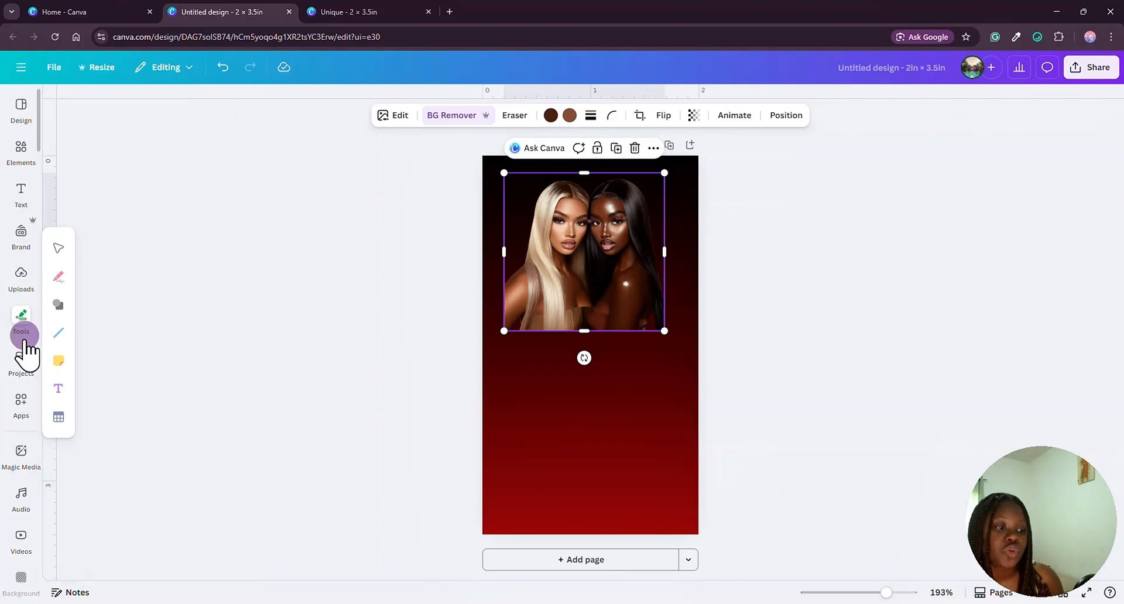
{"action": "left_click", "coordinate": [17, 384]}
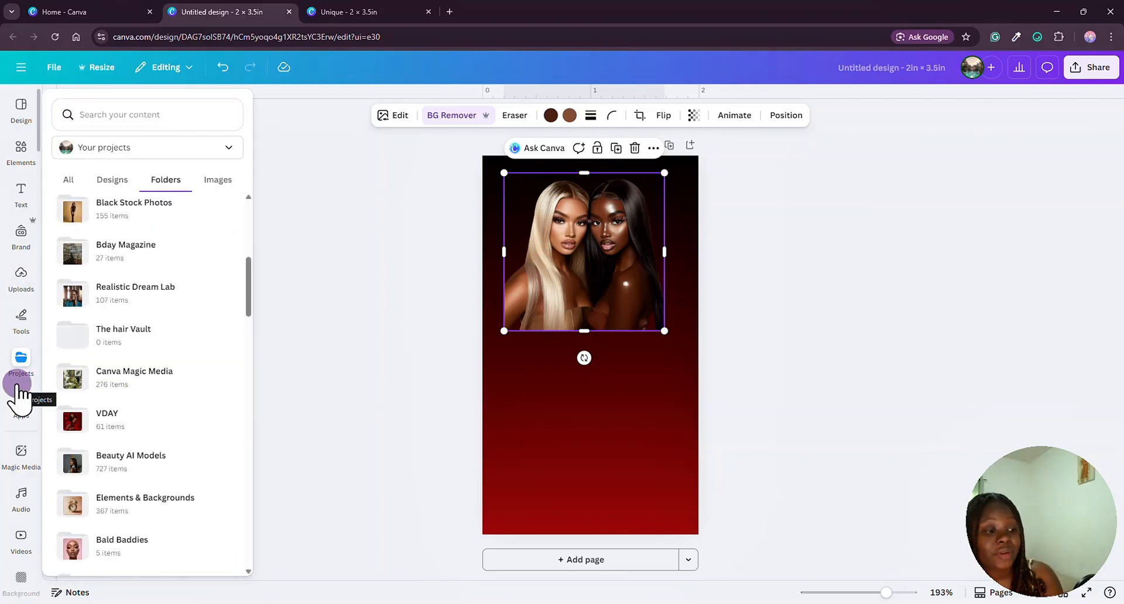
{"action": "left_click", "coordinate": [21, 407]}
{"action": "left_click", "coordinate": [145, 111]}
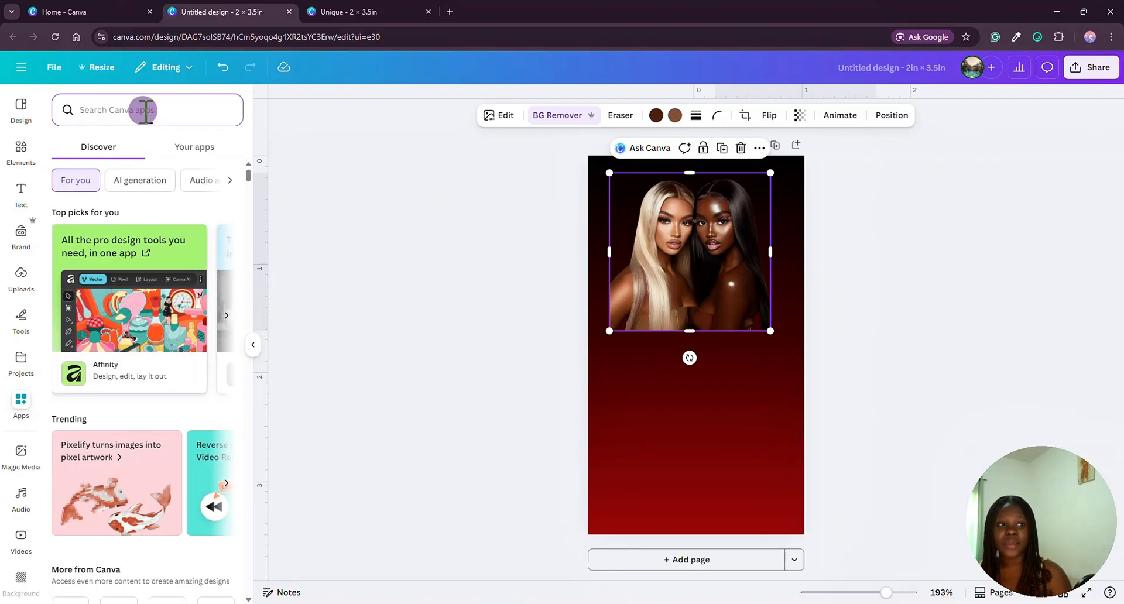
{"action": "type", "text": "bl"}
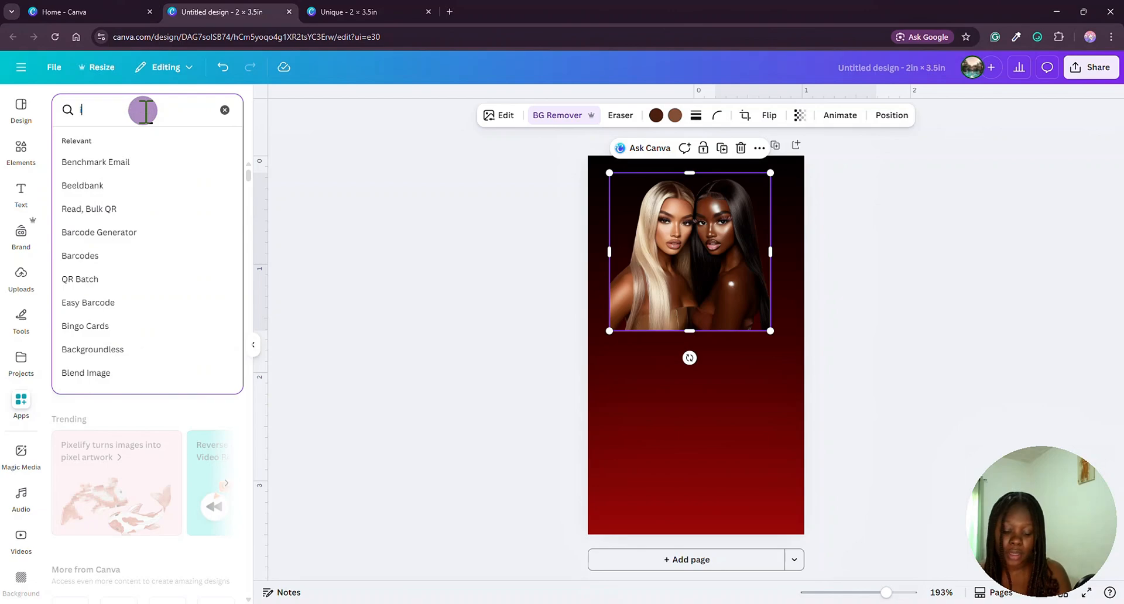
{"action": "type", "text": "image blender"}
{"action": "key", "text": "Return"}
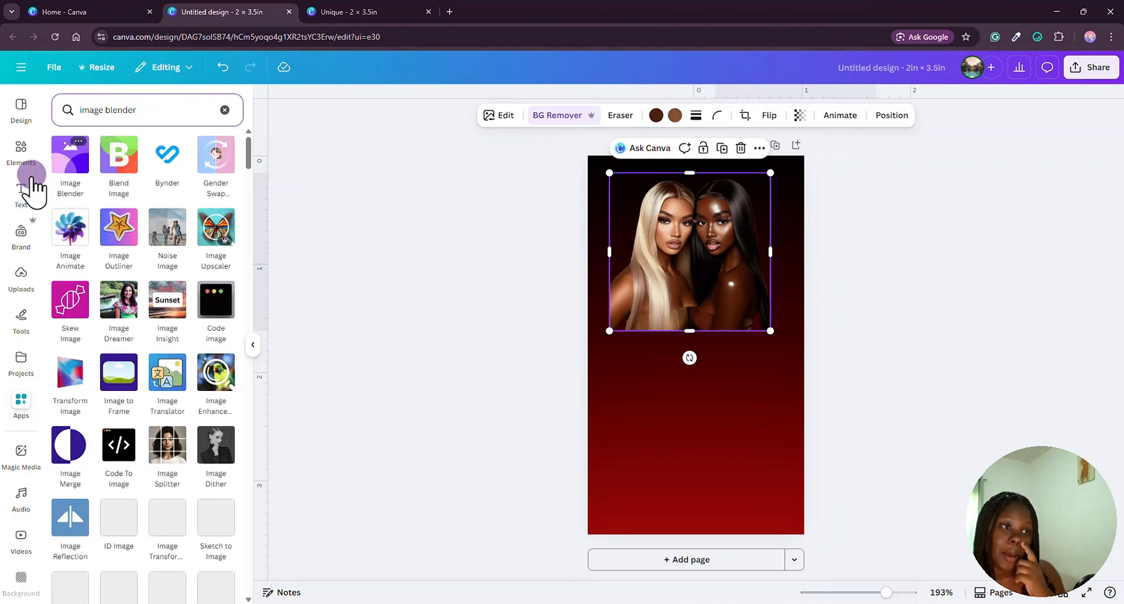
{"action": "left_click", "coordinate": [70, 161]}
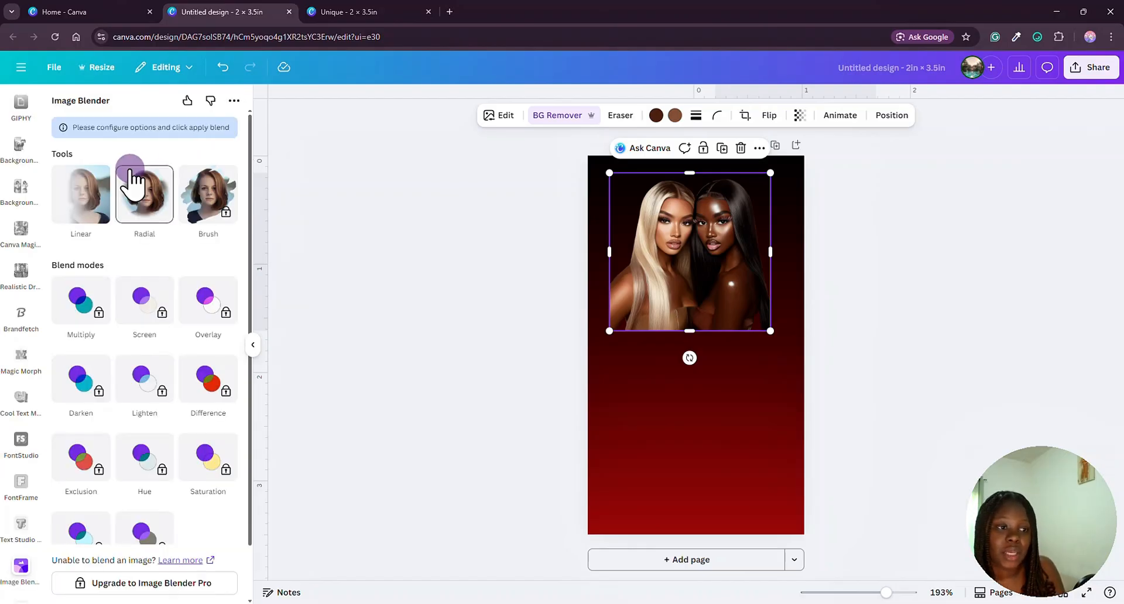
Apply a linear fade to the two-women photo and stretch it vertically from the hairline to near the photo's lower edge.
{"action": "left_click", "coordinate": [81, 176]}
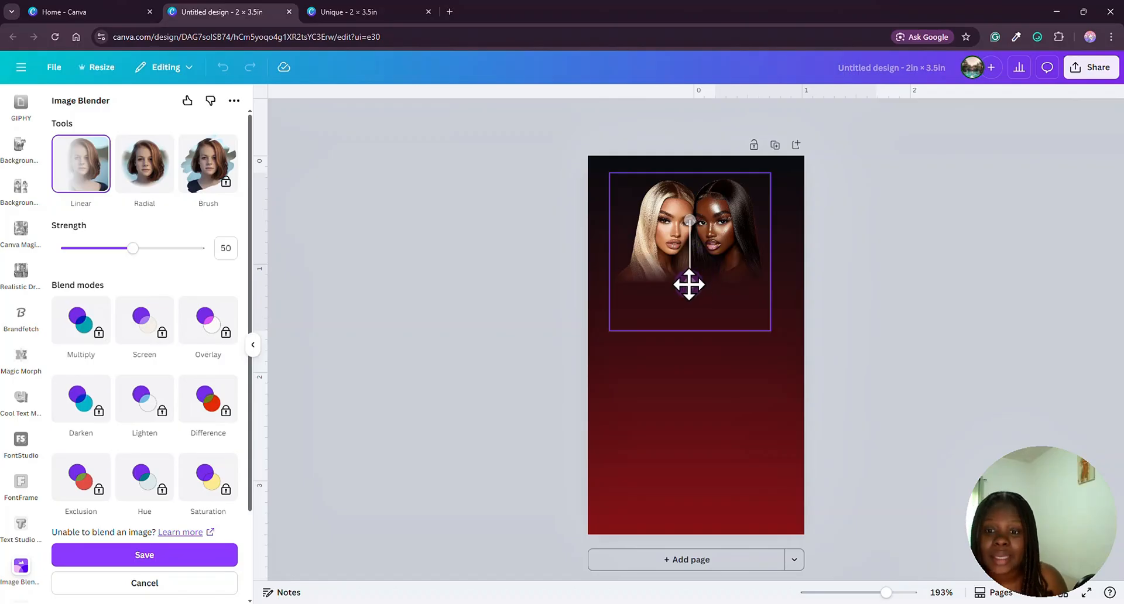
{"action": "mouse_move", "coordinate": [689, 285]}
{"action": "left_mouse_down"}
{"action": "mouse_move", "coordinate": [685, 304]}
{"action": "mouse_move", "coordinate": [675, 295]}
{"action": "mouse_move", "coordinate": [693, 269]}
{"action": "mouse_move", "coordinate": [699, 302]}
{"action": "left_mouse_up"}
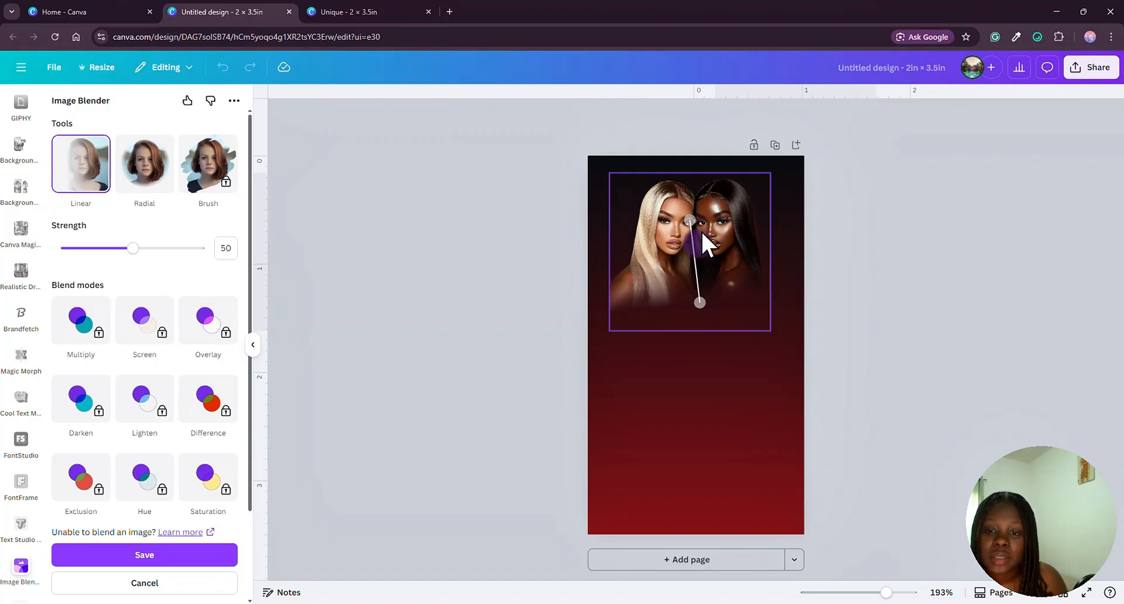
{"action": "left_click_drag", "start_coordinate": [689, 220], "coordinate": [696, 175]}
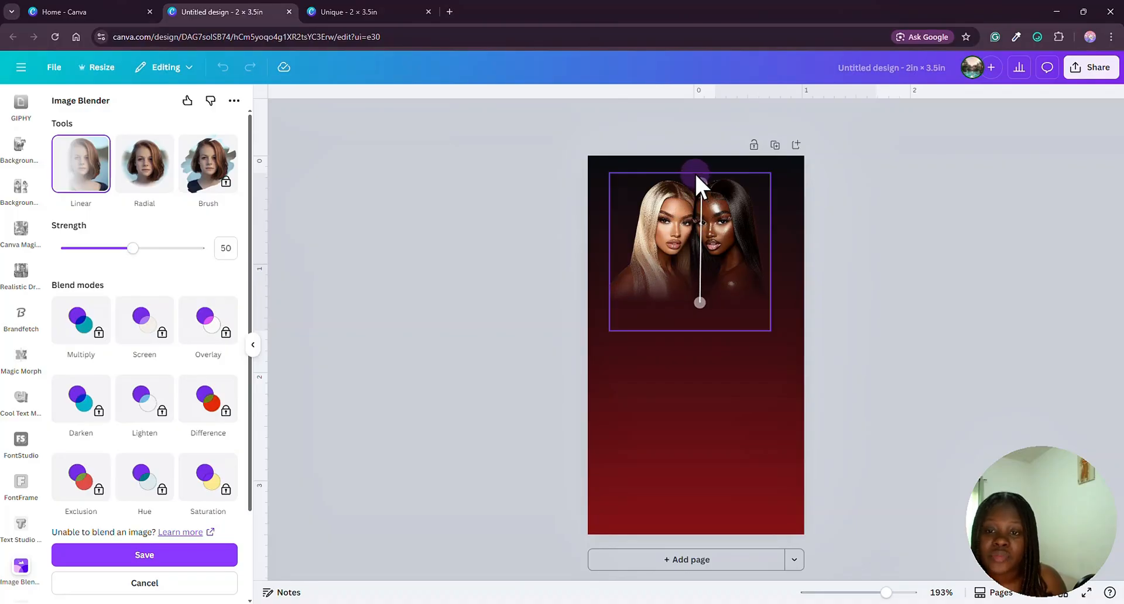
{"action": "left_click_drag", "start_coordinate": [700, 305], "coordinate": [700, 313]}
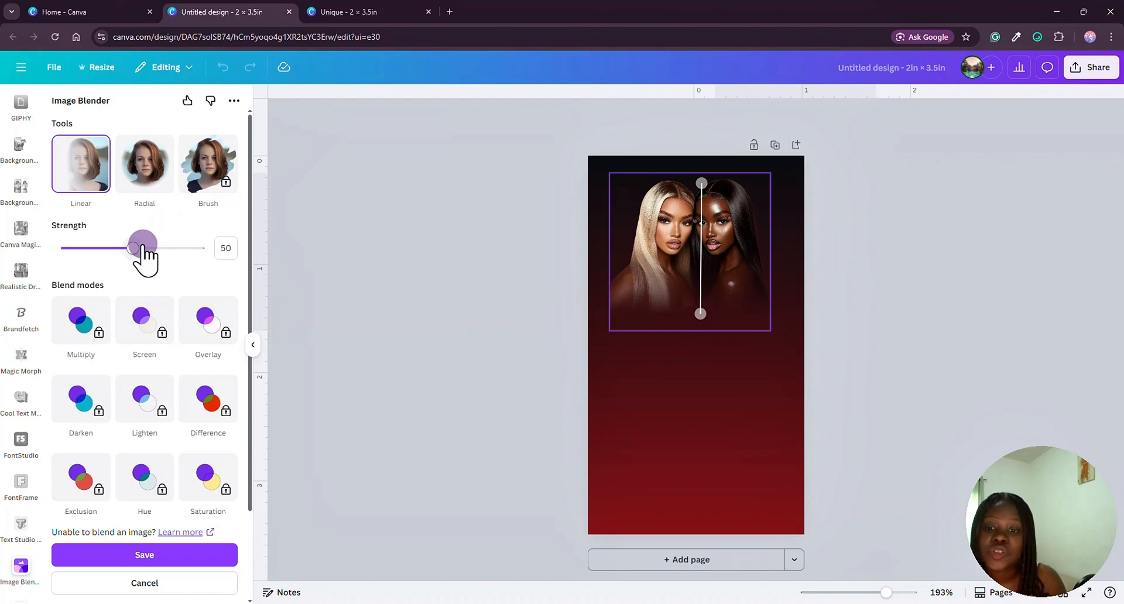
Set the linear fade's strength to 48 and save the blended photo to the page.
{"action": "left_click_drag", "start_coordinate": [142, 249], "coordinate": [199, 250]}
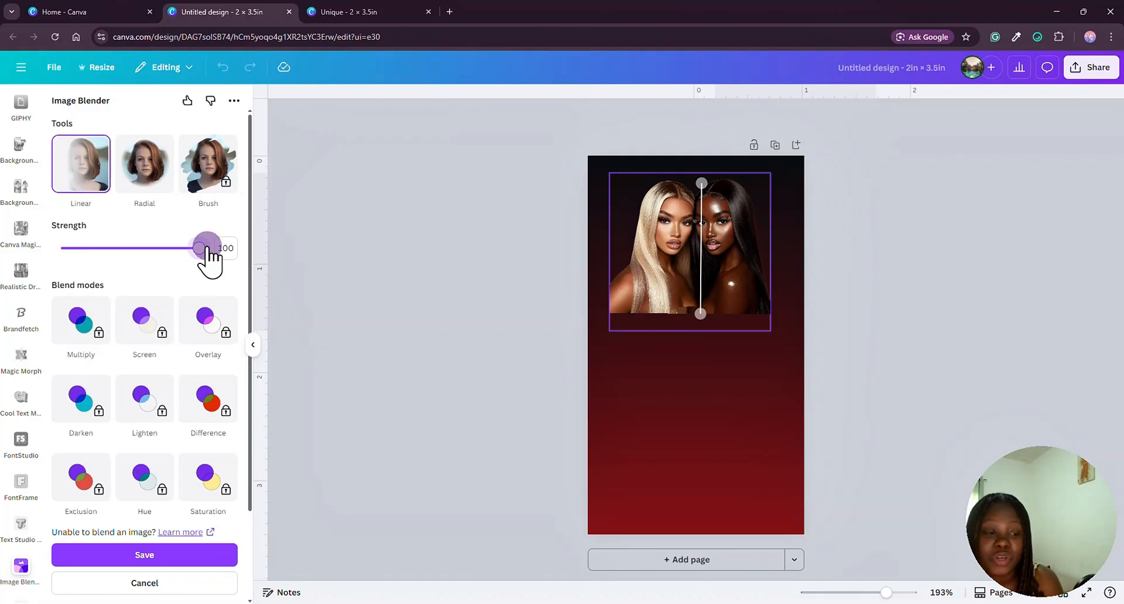
{"action": "left_click_drag", "start_coordinate": [200, 250], "coordinate": [118, 260]}
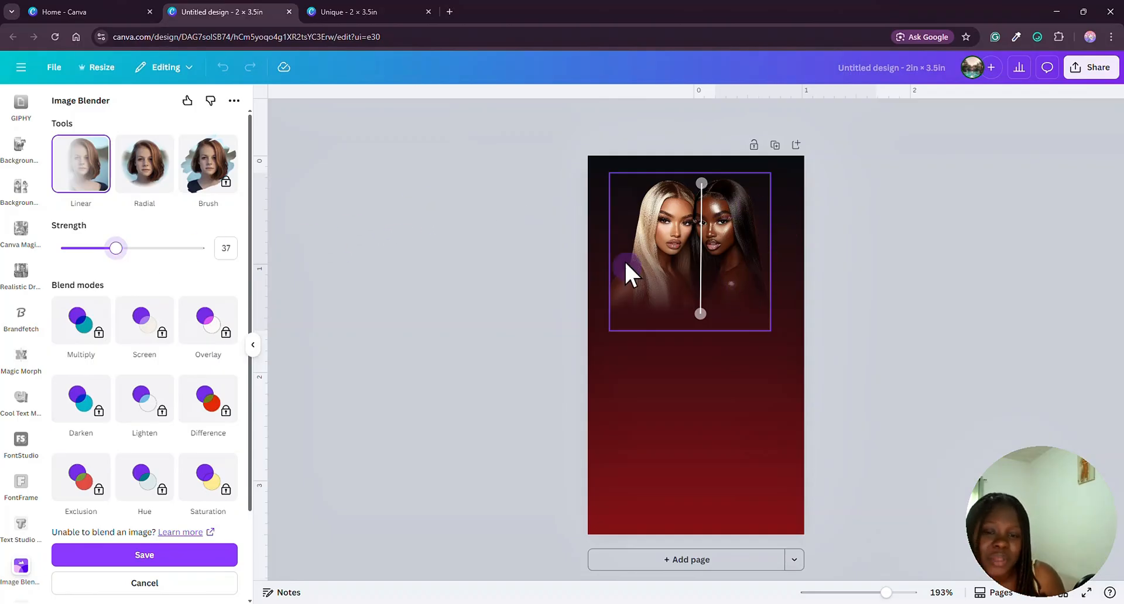
{"action": "left_click_drag", "start_coordinate": [120, 258], "coordinate": [131, 258]}
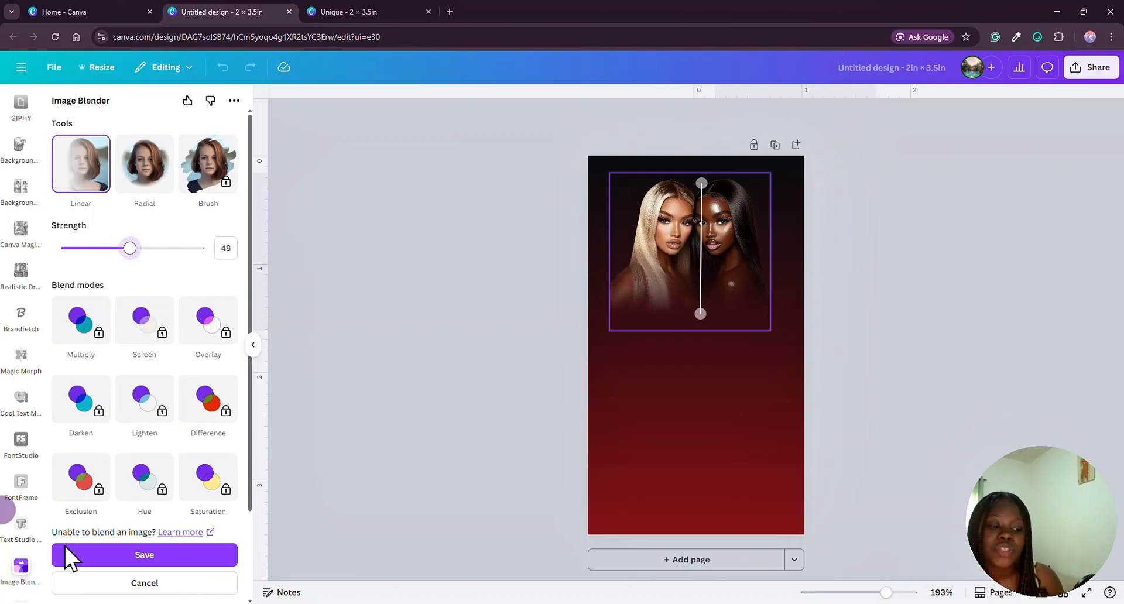
{"action": "left_click", "coordinate": [160, 553]}
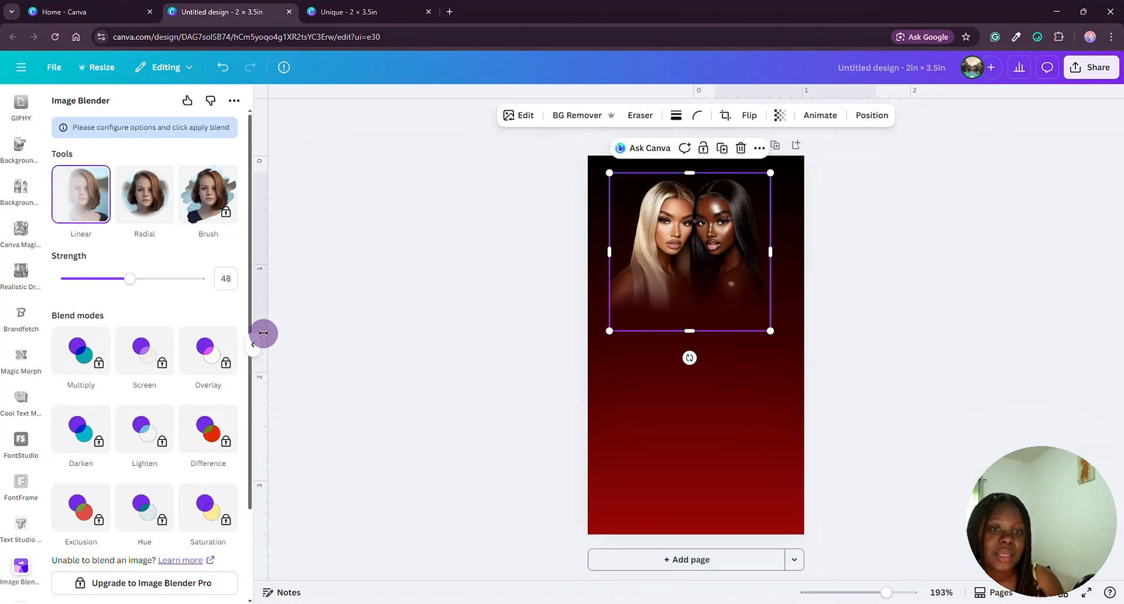
{"action": "left_click", "coordinate": [263, 333]}
{"action": "left_click", "coordinate": [736, 275]}
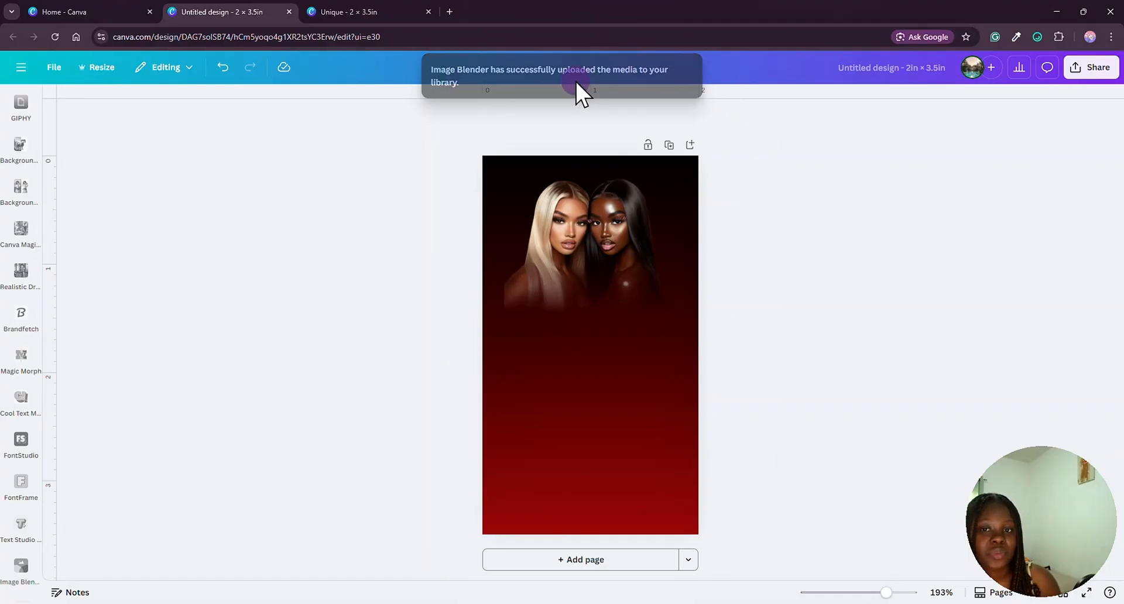
Look in the uploaded images for the saved blended photo.
{"action": "scroll", "coordinate": [11, 213], "scroll_direction": "up", "scroll_amount": 4}
{"action": "scroll", "coordinate": [6, 205], "scroll_direction": "up", "scroll_amount": 20}
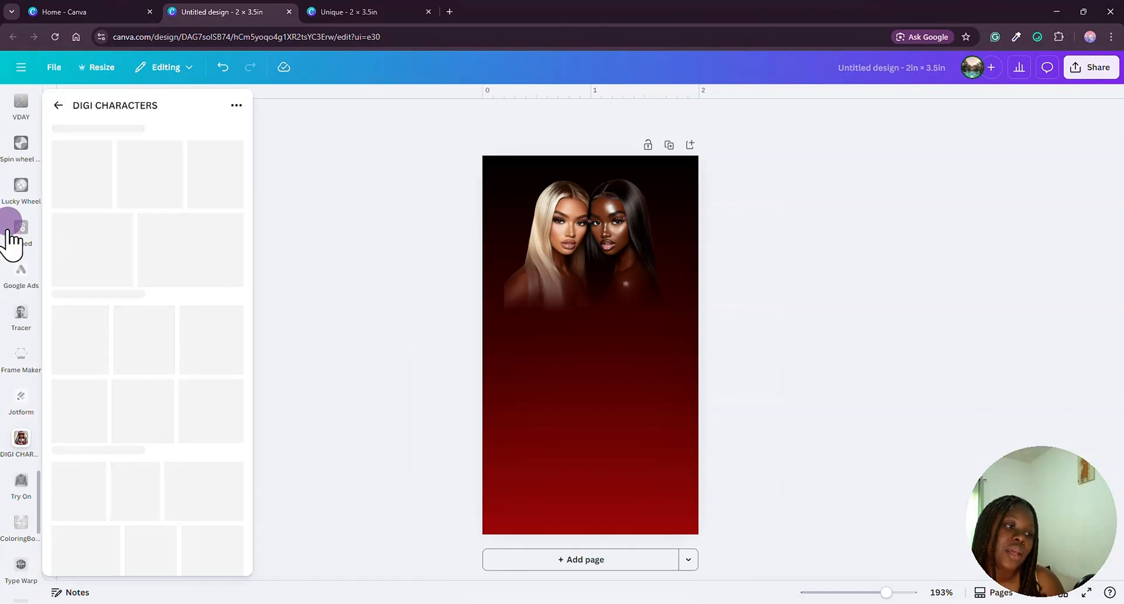
{"action": "scroll", "coordinate": [6, 213], "scroll_direction": "up", "scroll_amount": 5}
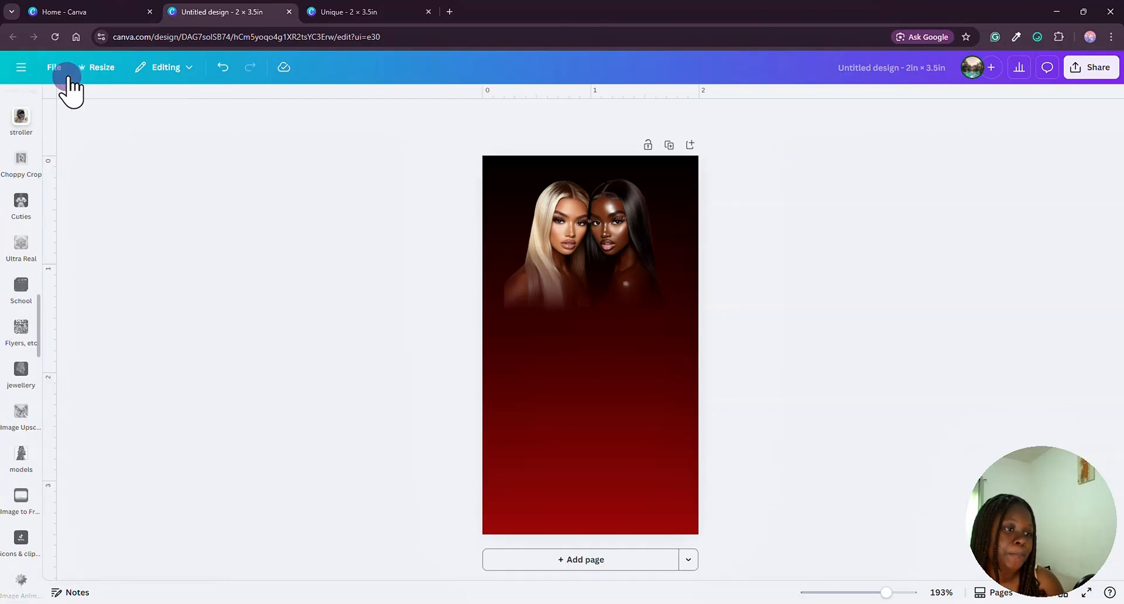
{"action": "left_click", "coordinate": [21, 117]}
{"action": "left_click", "coordinate": [58, 105]}
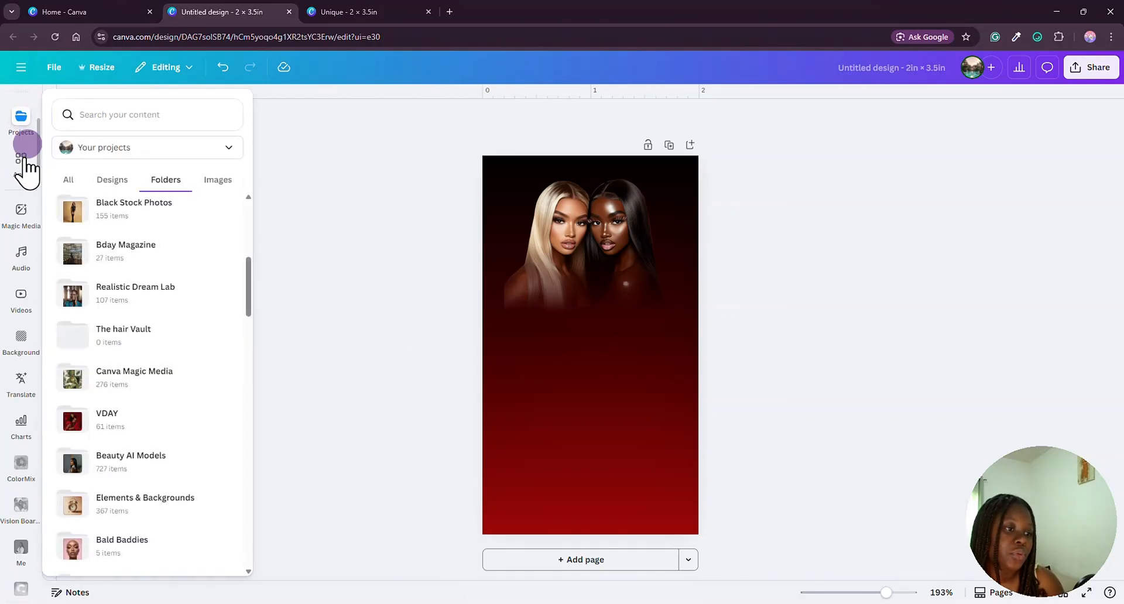
{"action": "scroll", "coordinate": [20, 211], "scroll_direction": "up", "scroll_amount": 4}
{"action": "left_click", "coordinate": [20, 196]}
{"action": "left_click", "coordinate": [20, 274]}
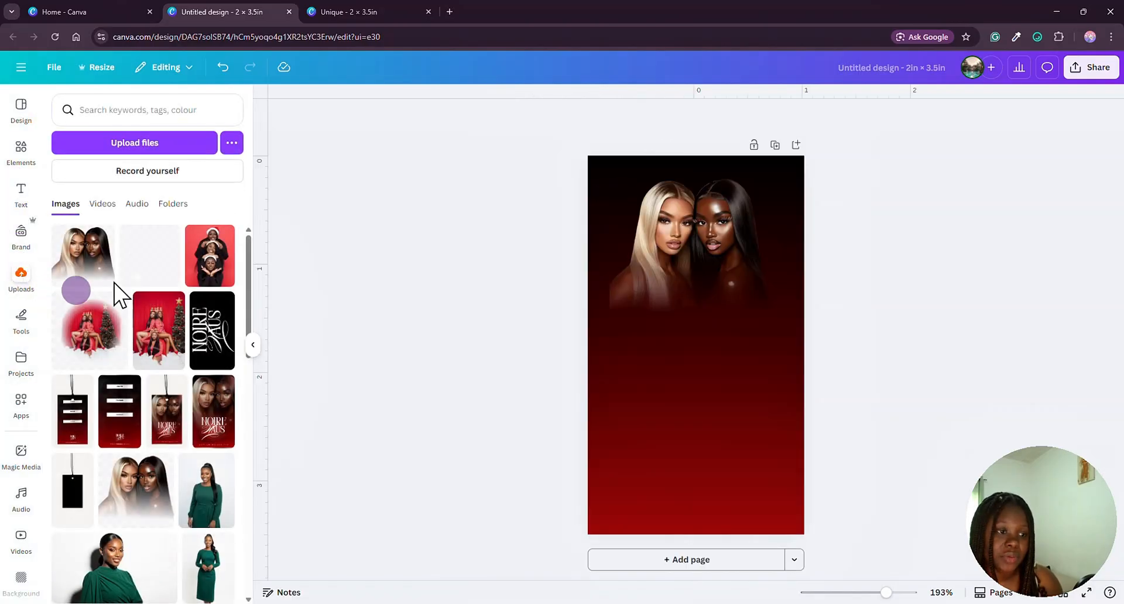
{"action": "left_click", "coordinate": [252, 337]}
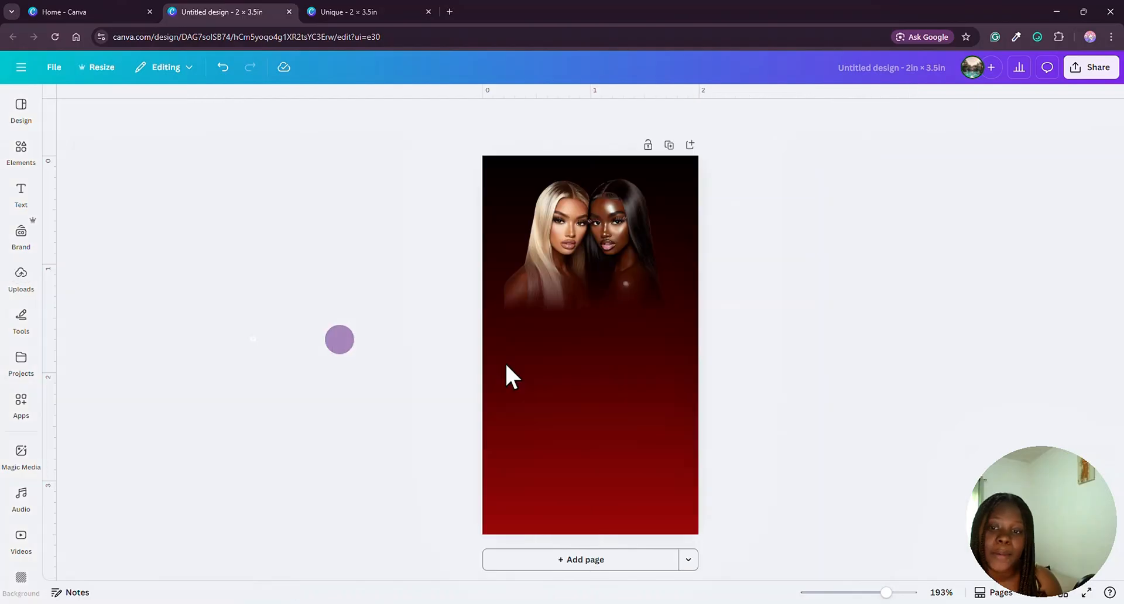
Enlarge the blended photo to slightly wider than the page, aligned with the page's upper edge, and leave its transparency at 100.
{"action": "left_click", "coordinate": [587, 303]}
{"action": "left_click_drag", "start_coordinate": [675, 342], "coordinate": [622, 333]}
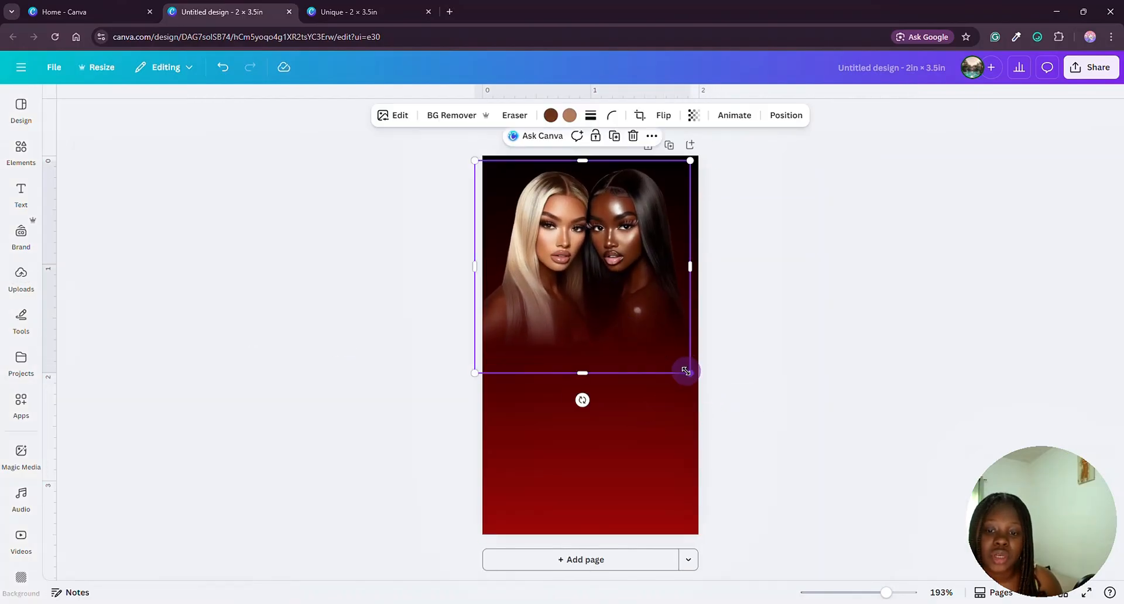
{"action": "left_click_drag", "start_coordinate": [684, 369], "coordinate": [649, 343]}
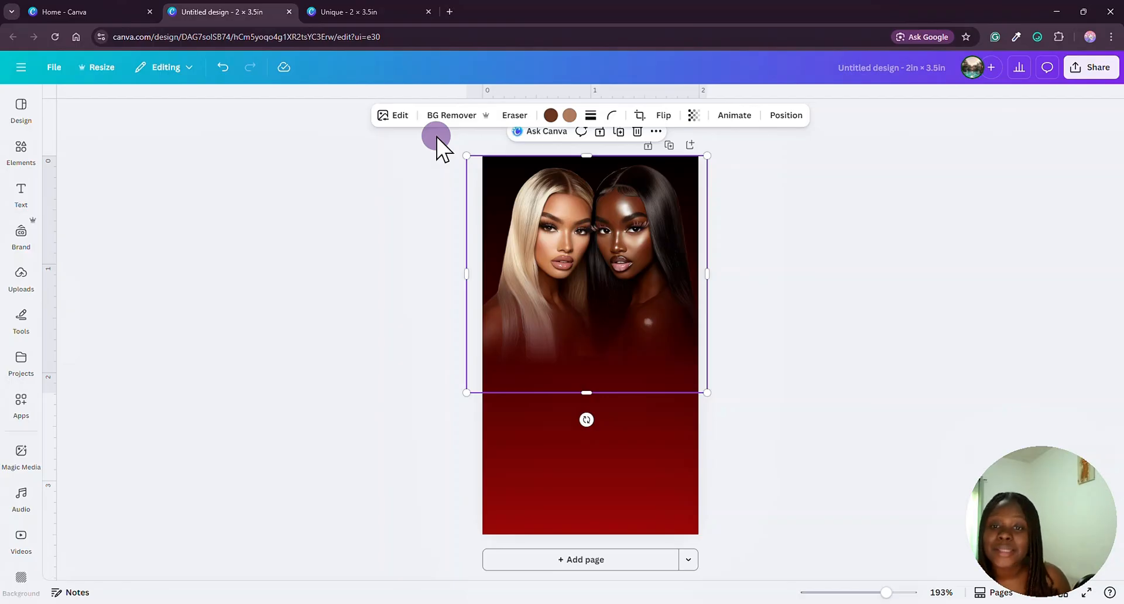
{"action": "left_click", "coordinate": [693, 115]}
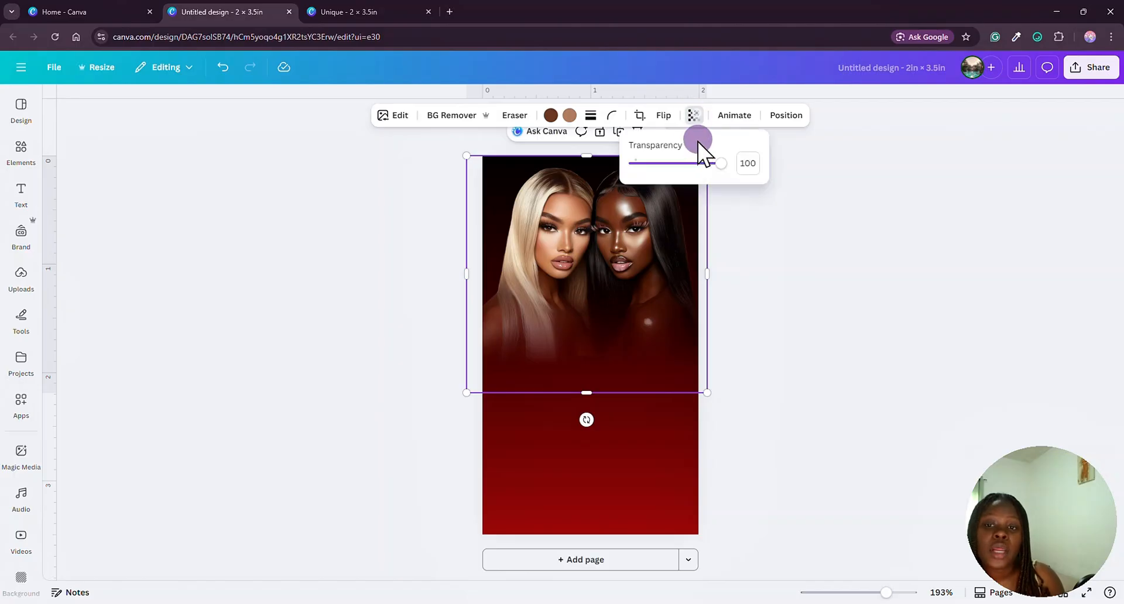
{"action": "left_click_drag", "start_coordinate": [697, 161], "coordinate": [740, 170]}
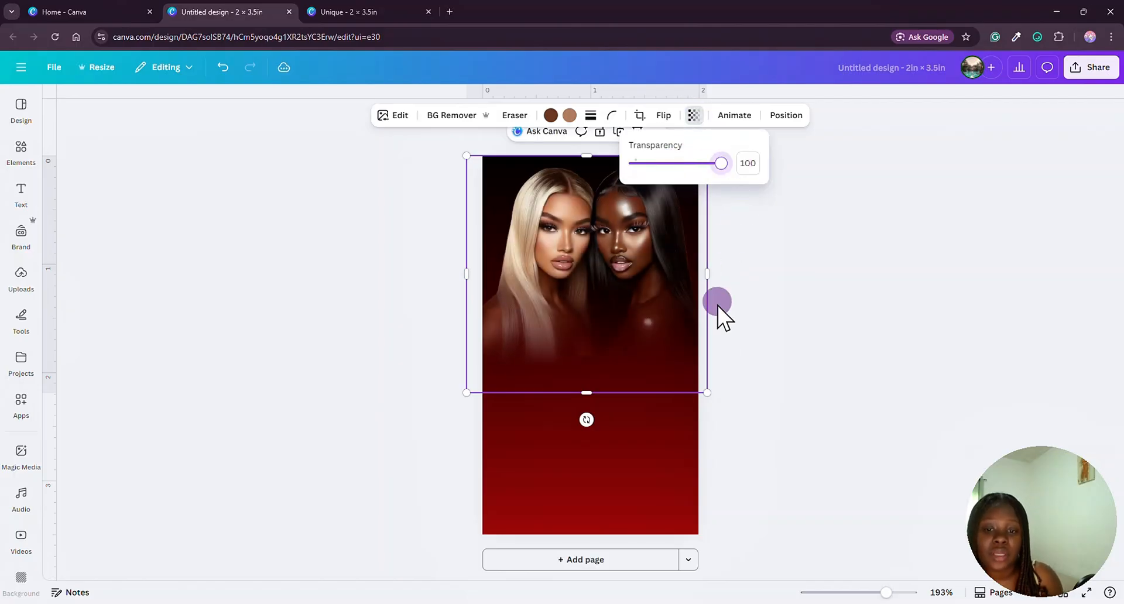
Enlarge the blended photo well beyond both page sides and reposition it so the two faces fill the page's width.
{"action": "left_click_drag", "start_coordinate": [707, 392], "coordinate": [800, 434]}
{"action": "left_click_drag", "start_coordinate": [683, 351], "coordinate": [660, 345]}
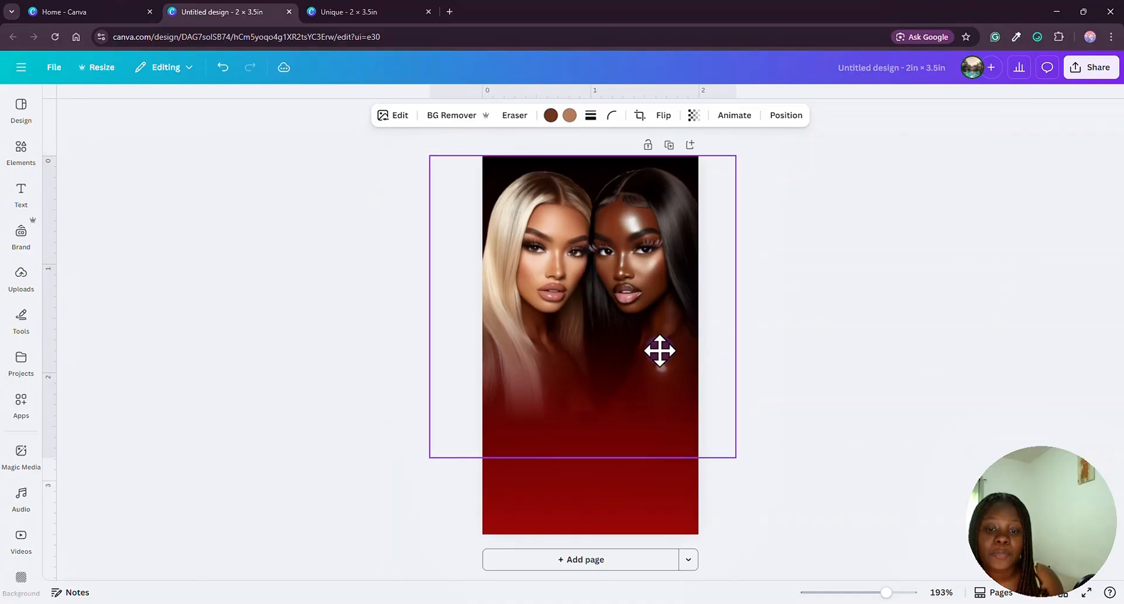
{"action": "left_click", "coordinate": [883, 376]}
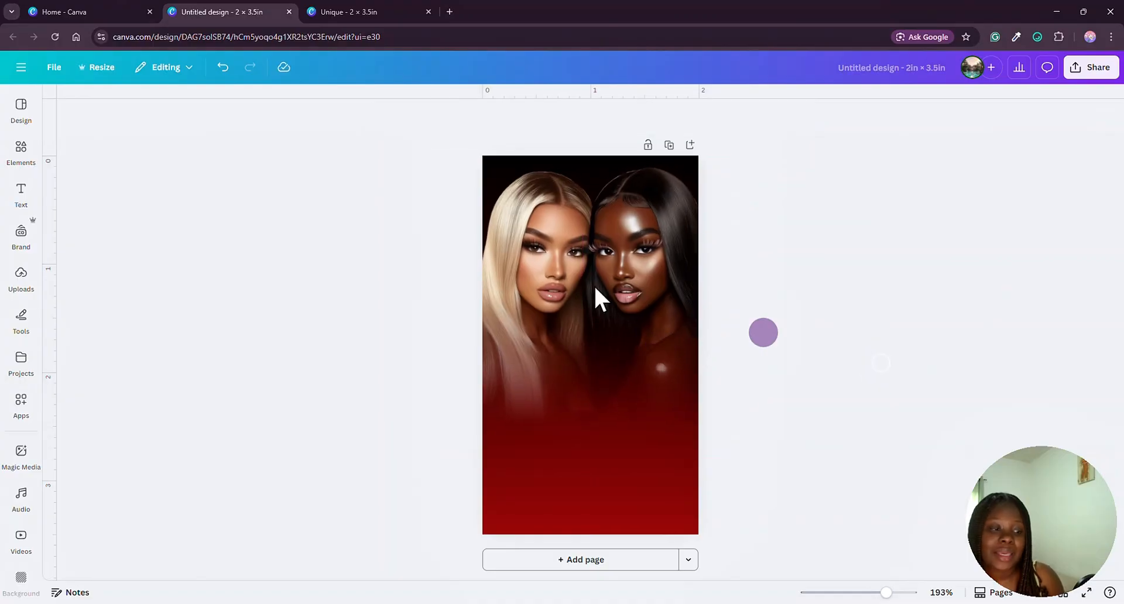
Add the sideways NOIRE HAUS logo image from the uploads to the page and remove its black background.
{"action": "left_click", "coordinate": [22, 279]}
{"action": "scroll", "coordinate": [146, 381], "scroll_direction": "down", "scroll_amount": 10}
{"action": "scroll", "coordinate": [147, 386], "scroll_direction": "down", "scroll_amount": 8}
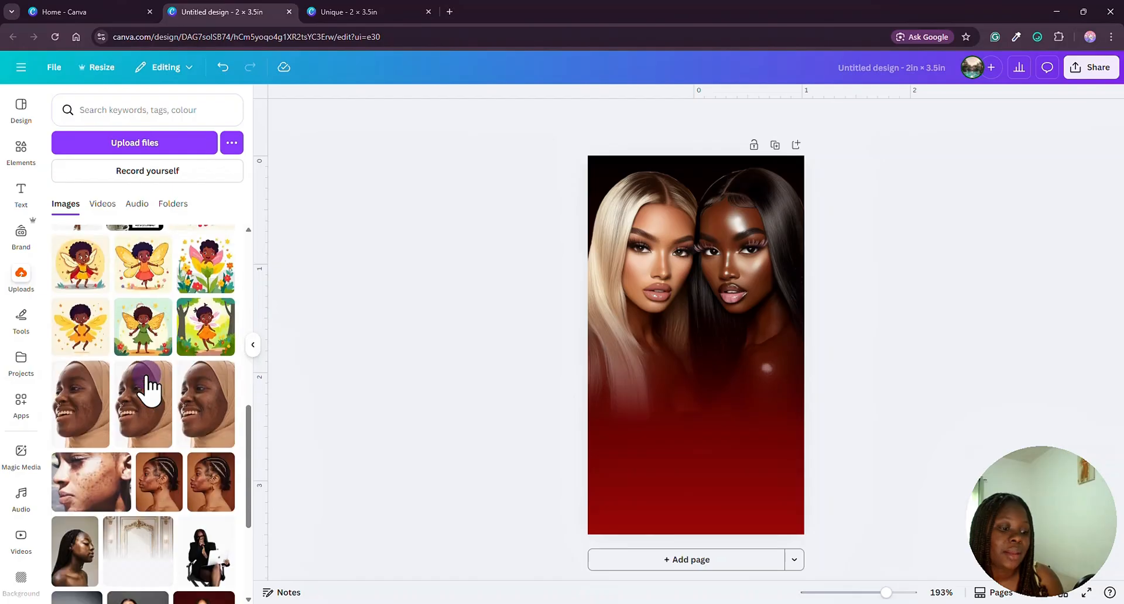
{"action": "scroll", "coordinate": [147, 381], "scroll_direction": "up", "scroll_amount": 10}
{"action": "scroll", "coordinate": [155, 371], "scroll_direction": "up", "scroll_amount": 3}
{"action": "left_click", "coordinate": [206, 359]}
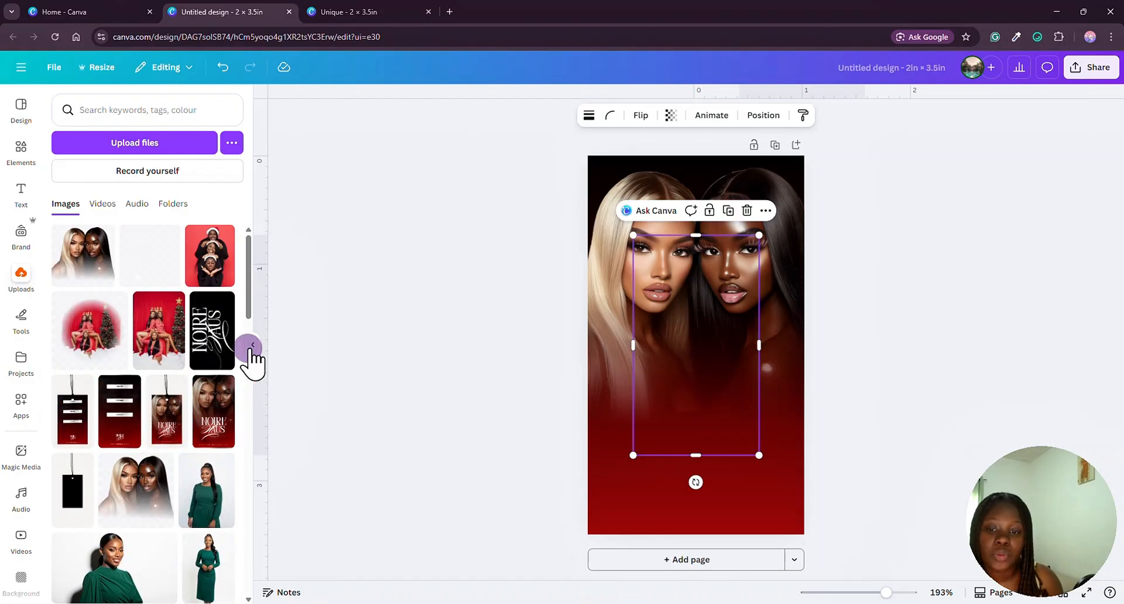
{"action": "left_click", "coordinate": [251, 346]}
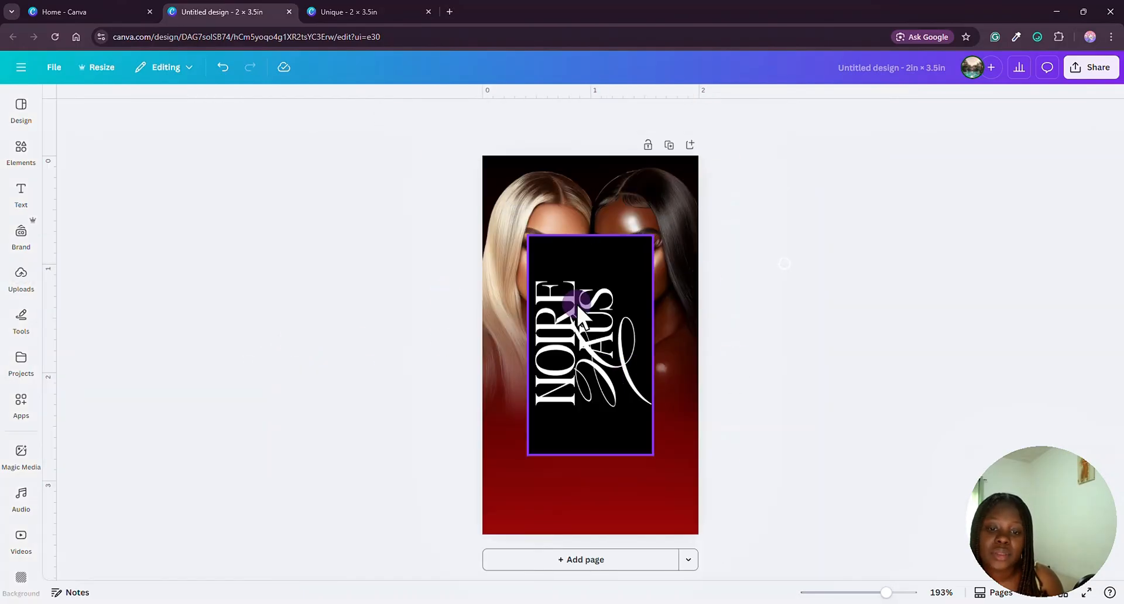
{"action": "left_click", "coordinate": [459, 115]}
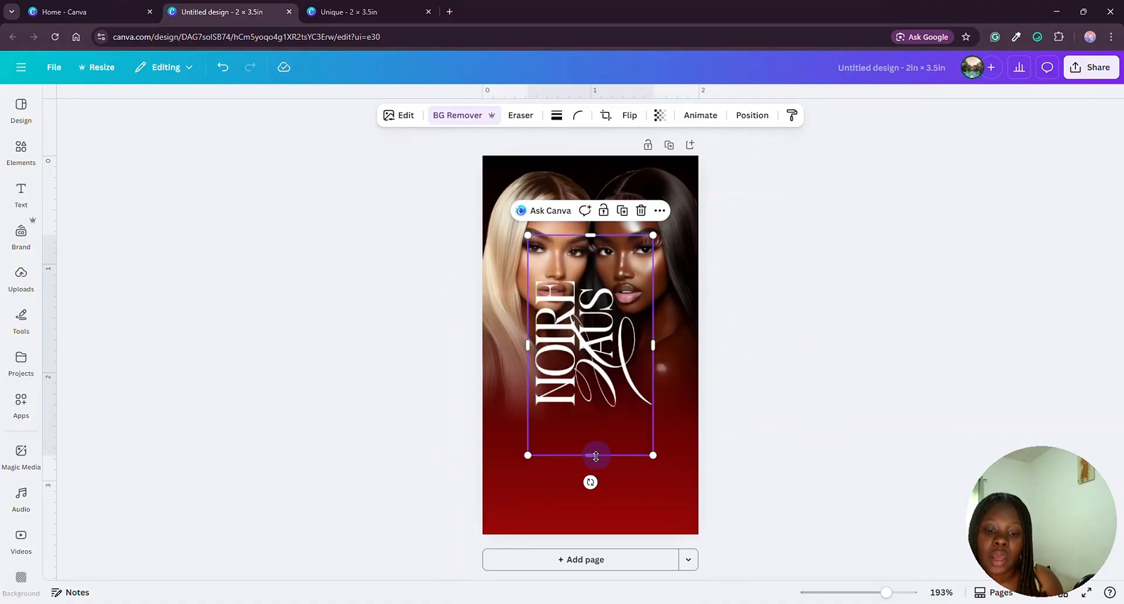
Place the NOIRE HAUS logo below the women's faces, rotated 90° clockwise to read horizontally and with its empty margins cropped.
{"action": "left_click_drag", "start_coordinate": [591, 482], "coordinate": [482, 348]}
{"action": "left_click_drag", "start_coordinate": [700, 346], "coordinate": [661, 346]}
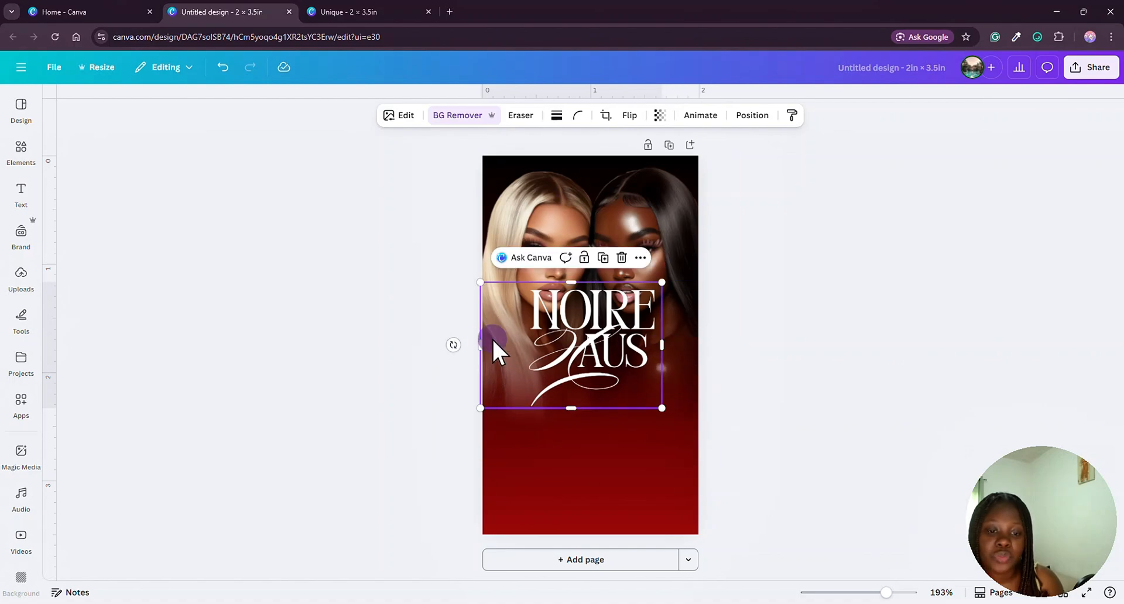
{"action": "left_click_drag", "start_coordinate": [482, 342], "coordinate": [523, 342]}
{"action": "left_click_drag", "start_coordinate": [617, 371], "coordinate": [610, 447]}
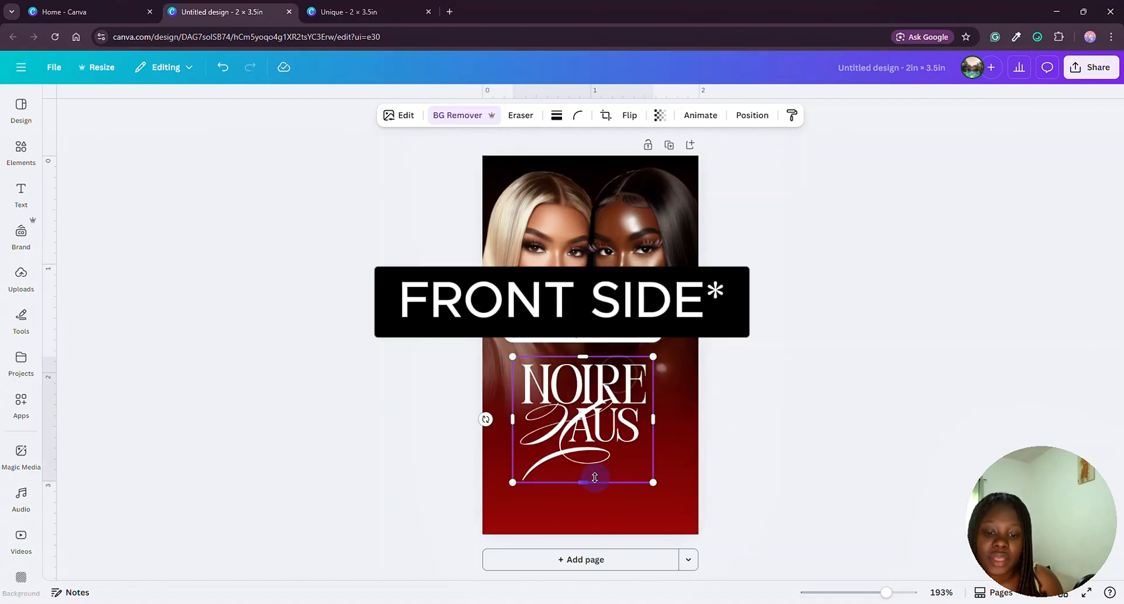
{"action": "left_click_drag", "start_coordinate": [588, 485], "coordinate": [588, 479]}
Brighten the logo by setting its whites, highlights and brightness adjustments to 100.
{"action": "left_click", "coordinate": [412, 120]}
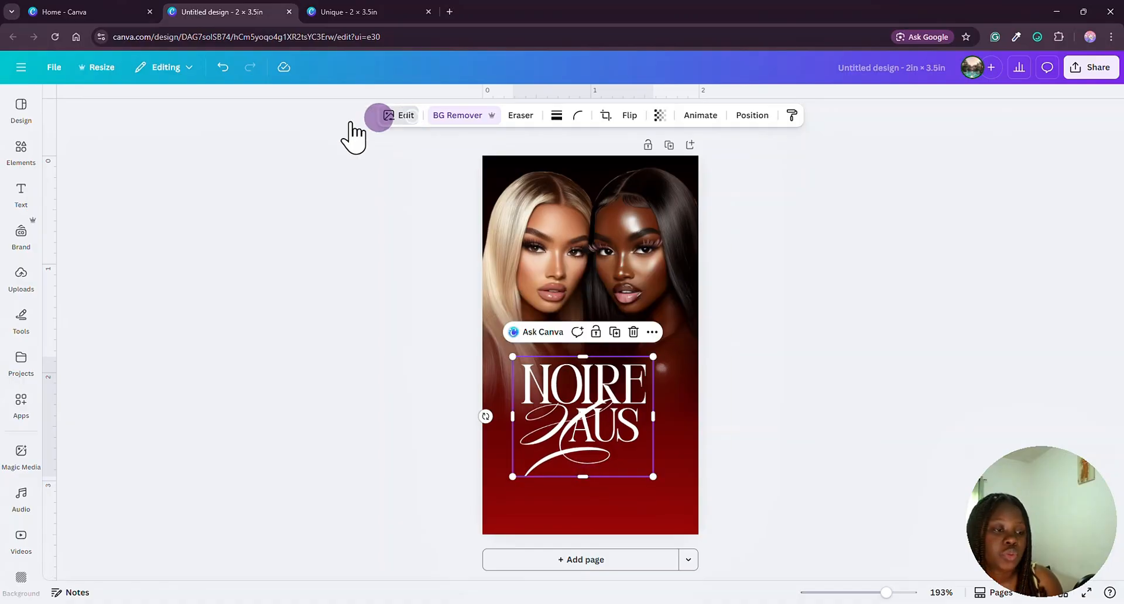
{"action": "left_click", "coordinate": [176, 199]}
{"action": "scroll", "coordinate": [164, 293], "scroll_direction": "down", "scroll_amount": 5}
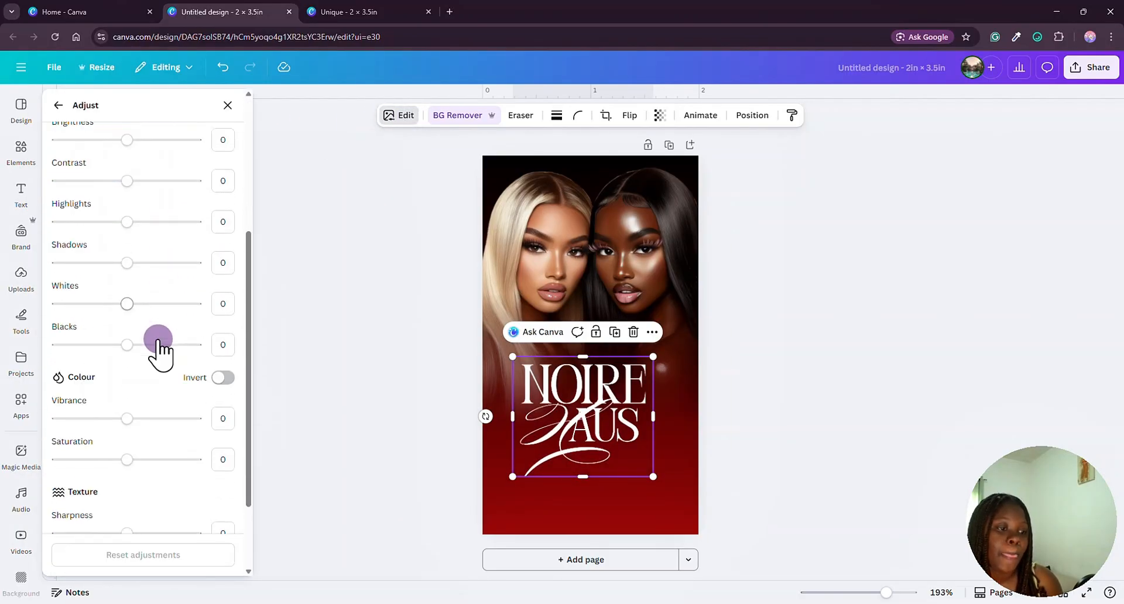
{"action": "left_click_drag", "start_coordinate": [127, 200], "coordinate": [217, 213]}
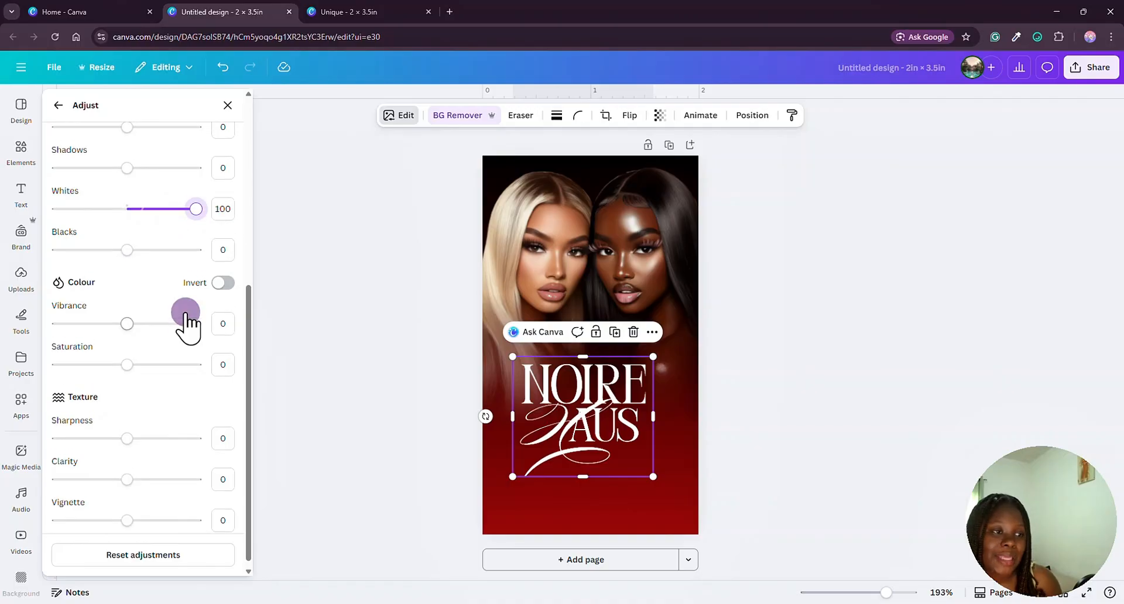
{"action": "scroll", "coordinate": [170, 299], "scroll_direction": "up", "scroll_amount": 3}
{"action": "left_click_drag", "start_coordinate": [127, 236], "coordinate": [202, 235]}
{"action": "left_click_drag", "start_coordinate": [127, 154], "coordinate": [231, 156]}
{"action": "scroll", "coordinate": [164, 400], "scroll_direction": "down", "scroll_amount": 1}
{"action": "scroll", "coordinate": [165, 404], "scroll_direction": "down", "scroll_amount": 2}
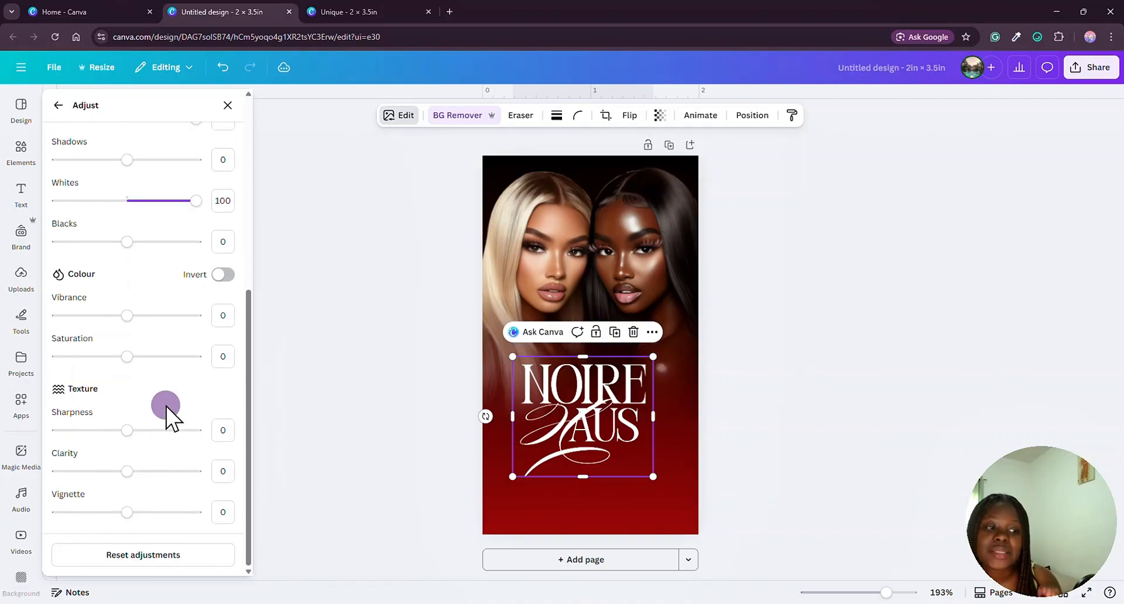
Set the logo's sharpness to 100, raise its clarity, and set vibrance to 98, saturation to 77 and blacks to -100.
{"action": "left_click_drag", "start_coordinate": [127, 430], "coordinate": [235, 436]}
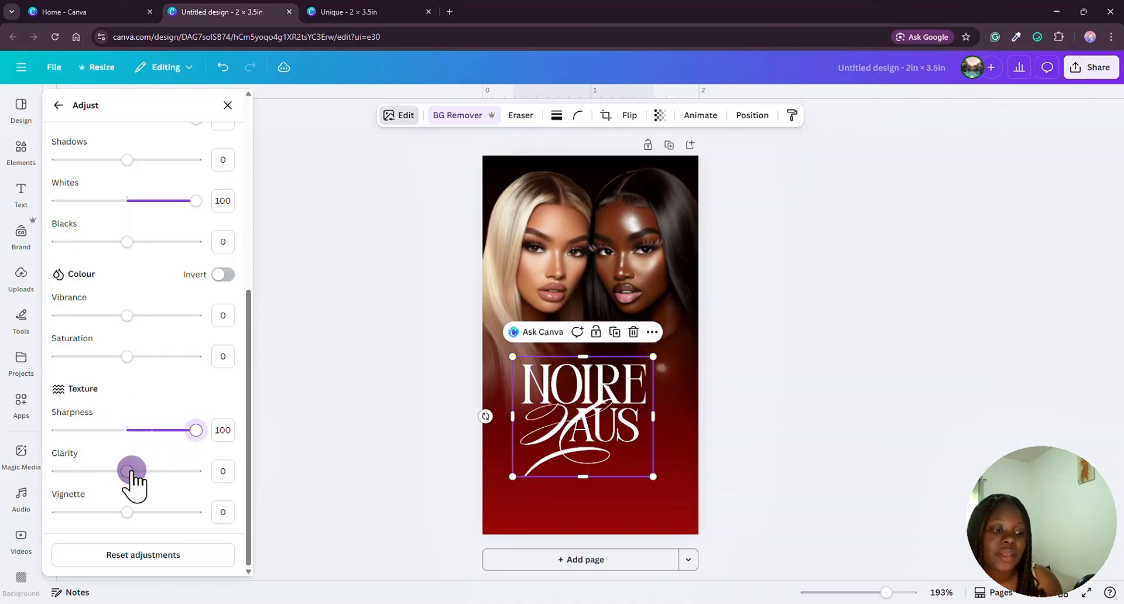
{"action": "left_click_drag", "start_coordinate": [130, 473], "coordinate": [176, 462]}
{"action": "left_click_drag", "start_coordinate": [127, 315], "coordinate": [194, 316]}
{"action": "left_click_drag", "start_coordinate": [127, 356], "coordinate": [180, 356]}
{"action": "left_click_drag", "start_coordinate": [127, 242], "coordinate": [49, 255]}
{"action": "scroll", "coordinate": [110, 330], "scroll_direction": "up", "scroll_amount": 3}
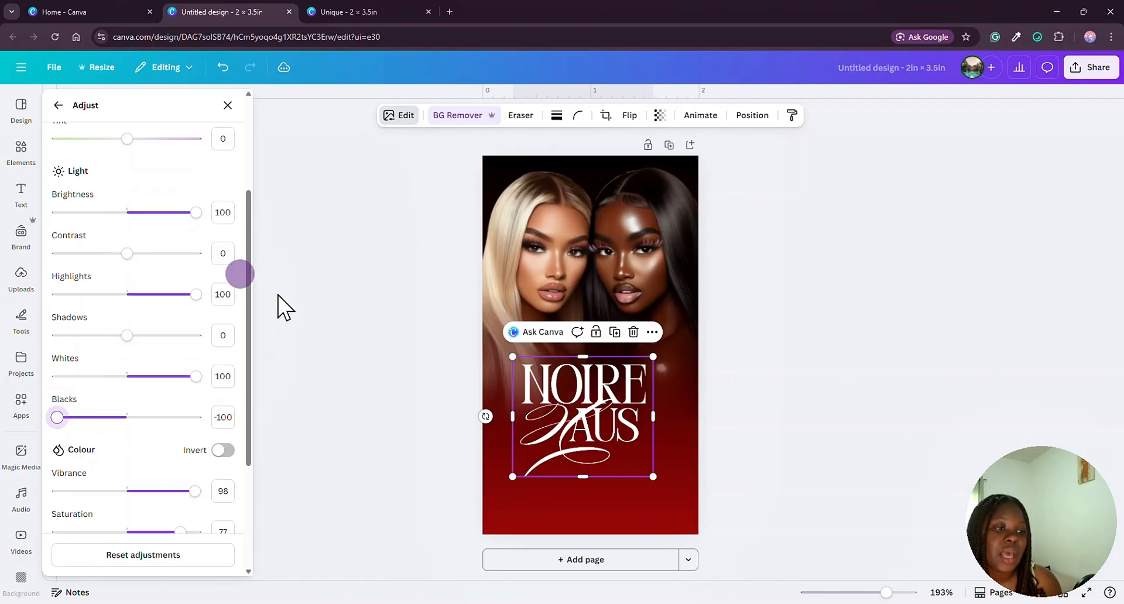
Center the NOIRE HAUS logo horizontally on the page and deselect it.
{"action": "left_click", "coordinate": [329, 325]}
{"action": "left_click", "coordinate": [848, 424]}
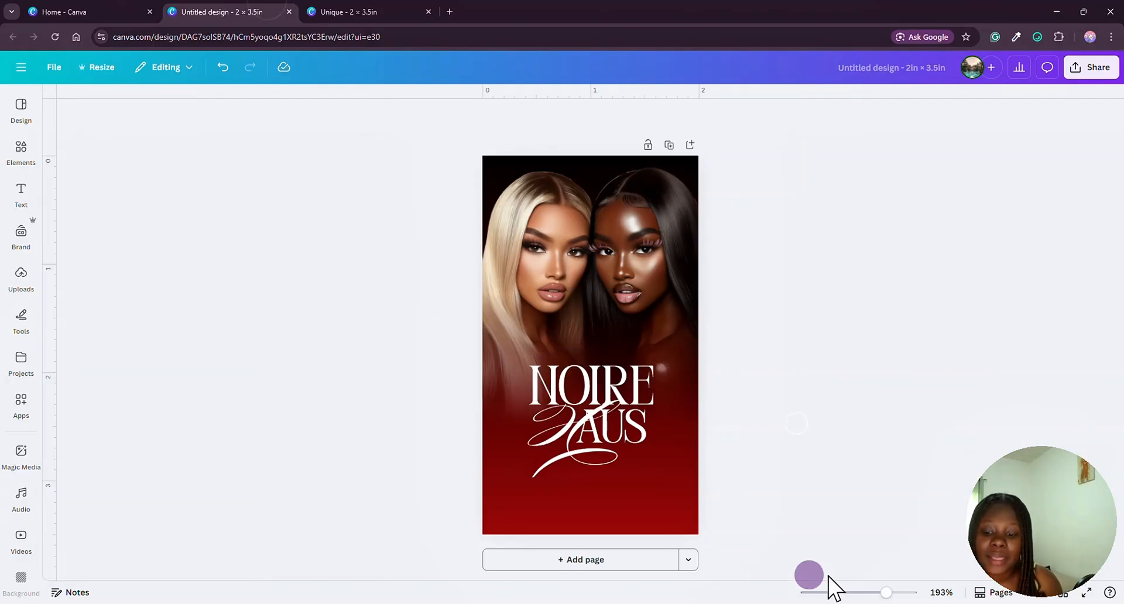
{"action": "left_click", "coordinate": [884, 591]}
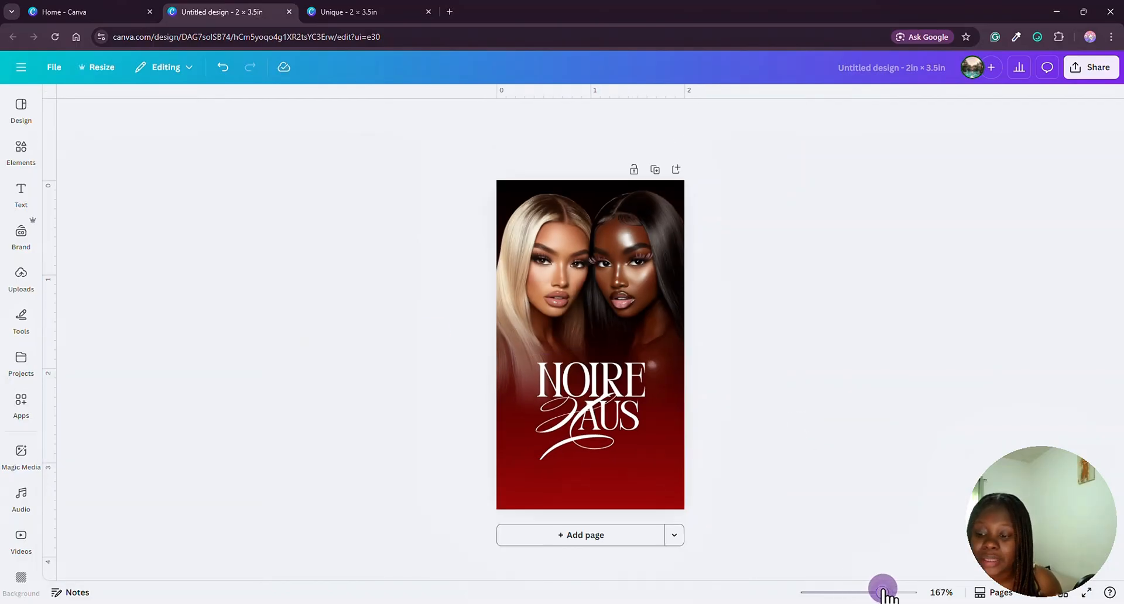
{"action": "left_click", "coordinate": [881, 445]}
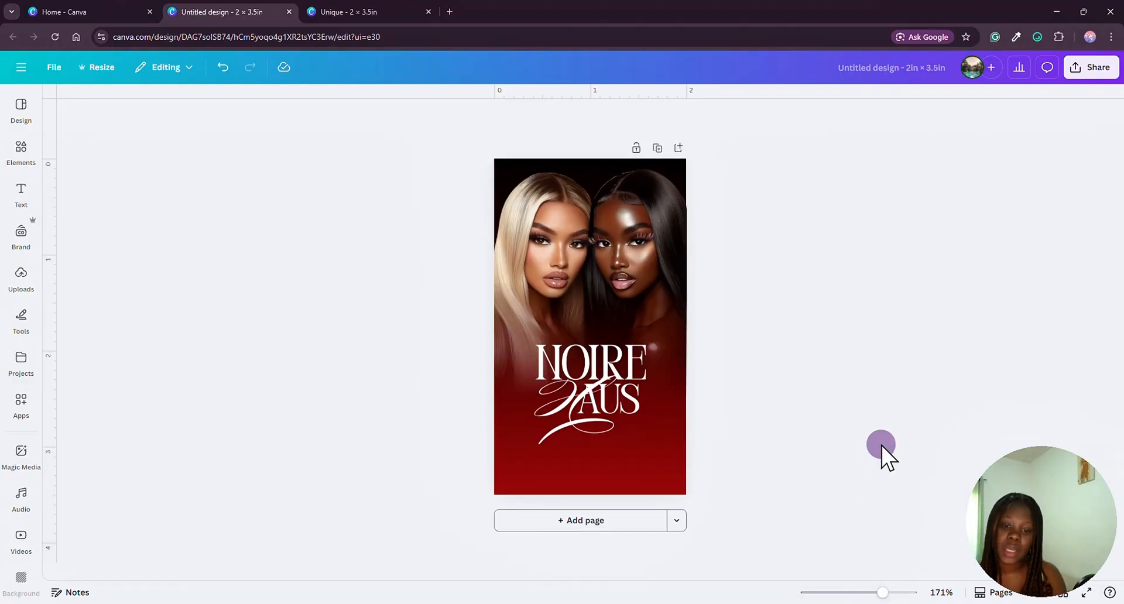
{"action": "type", "text": "t"}
{"action": "type", "text": "www"}
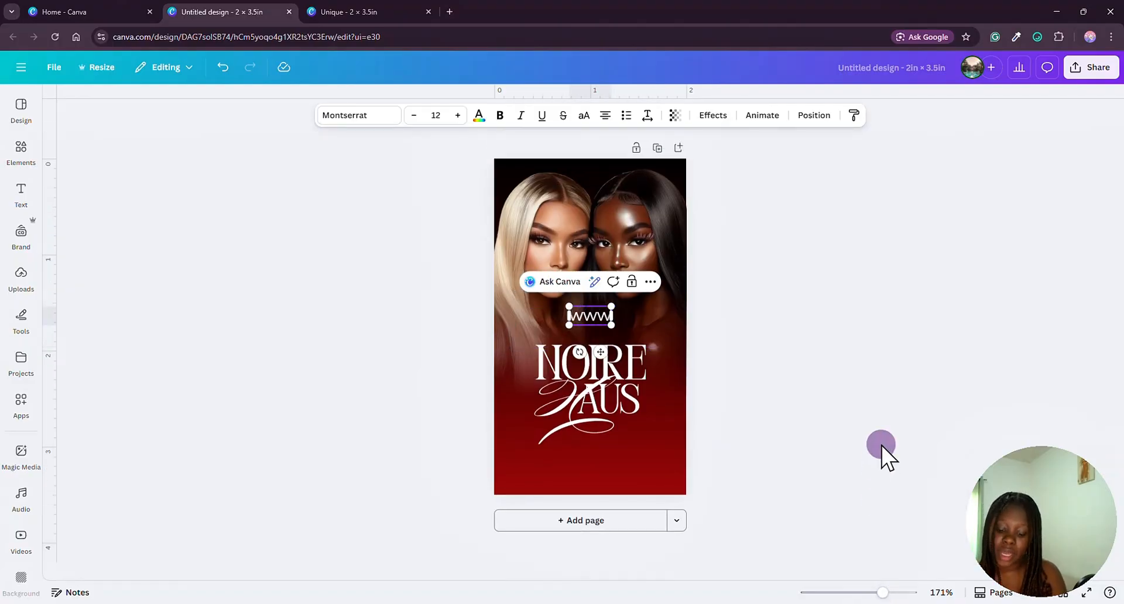
{"action": "type", "text": ".n"}
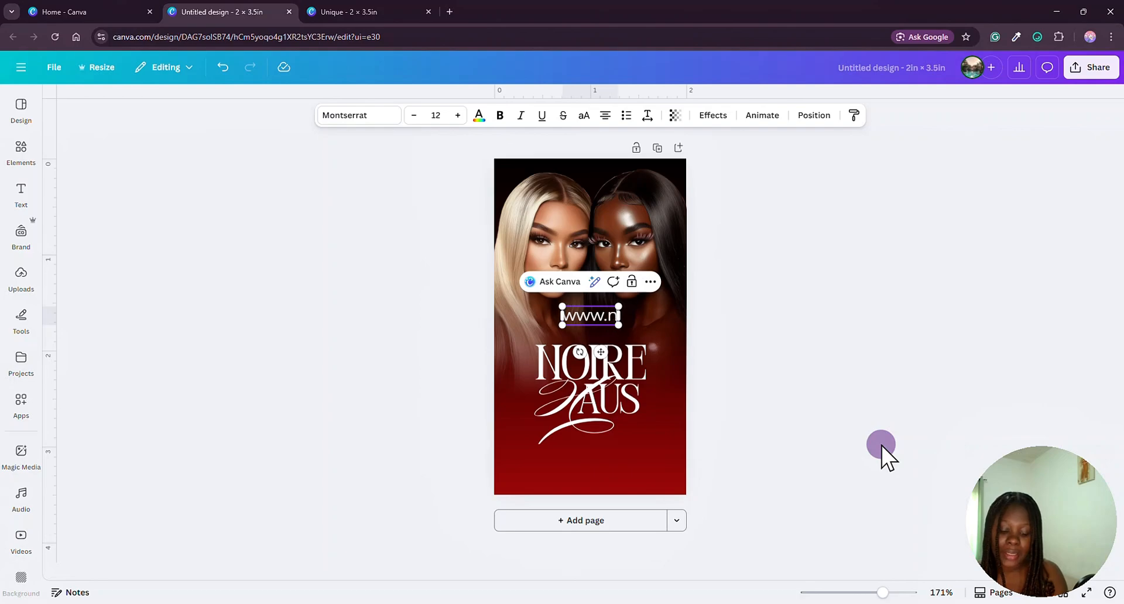
{"action": "type", "text": "oirehaus.com"}
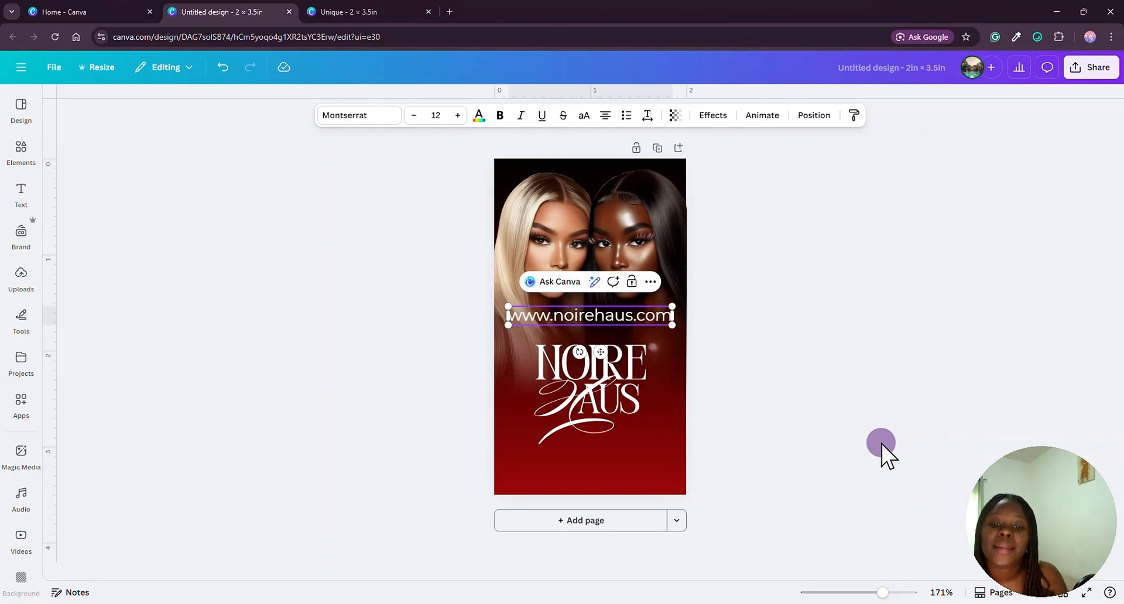
{"action": "key", "text": "Escape"}
{"action": "left_click", "coordinate": [576, 119]}
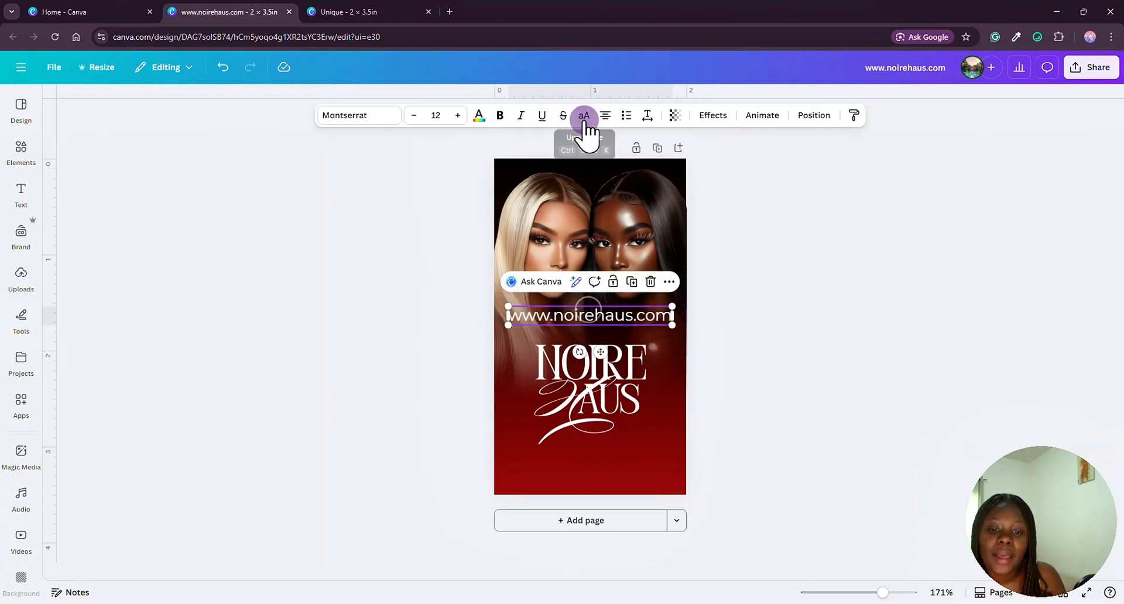
{"action": "left_click_drag", "start_coordinate": [672, 344], "coordinate": [647, 471]}
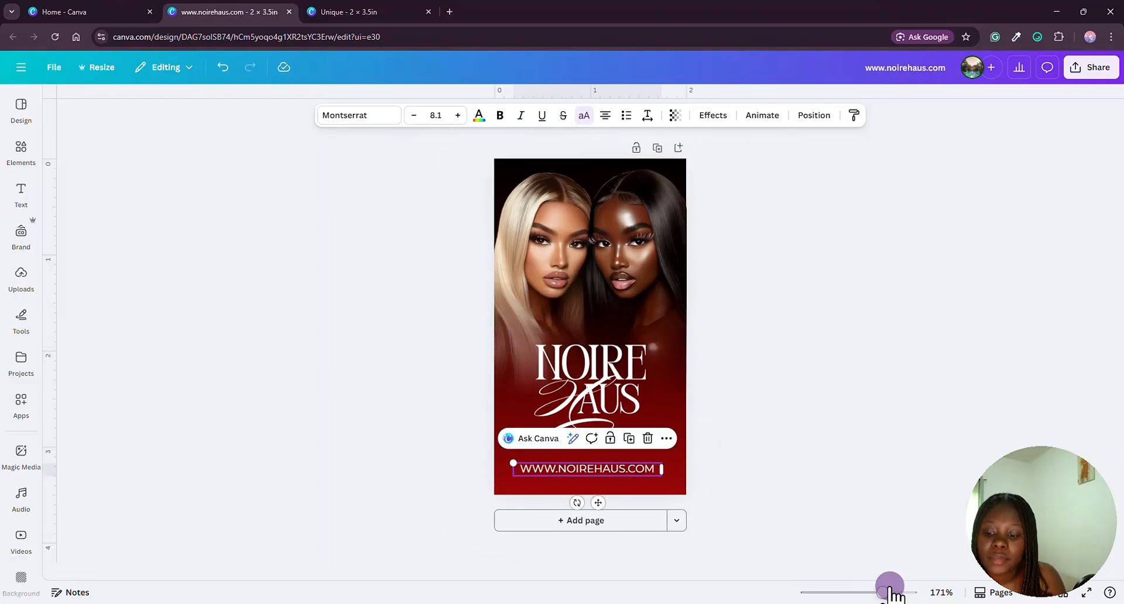
Widen the website text's letter spacing, make NOIREHAUS bold, and fit it on one line at size 5.6 near the bottom edge.
{"action": "left_click_drag", "start_coordinate": [884, 592], "coordinate": [912, 593]}
{"action": "left_click", "coordinate": [522, 361]}
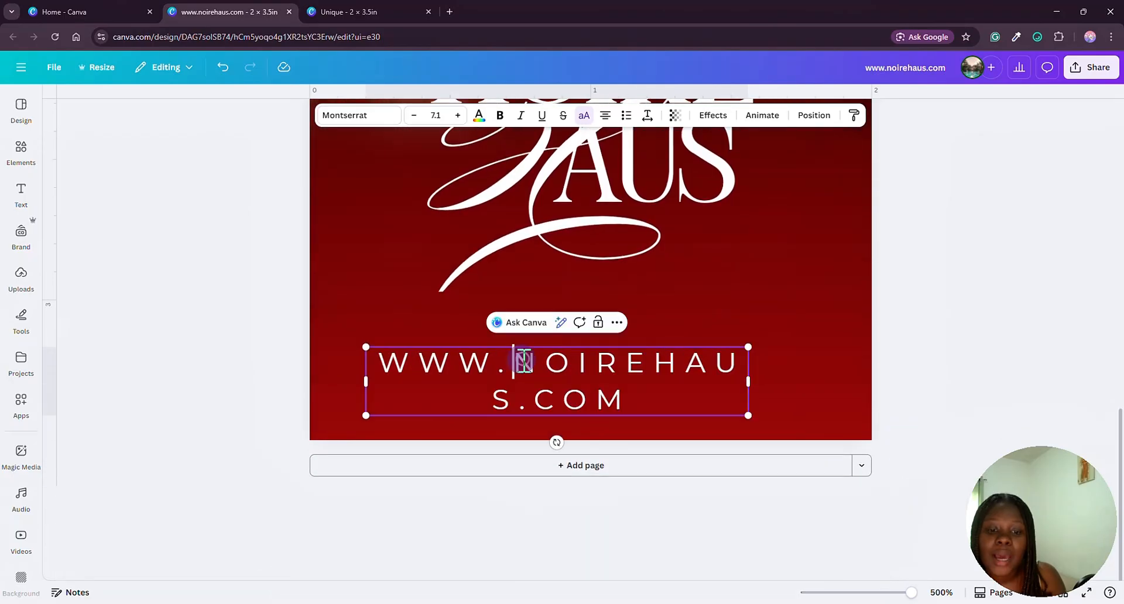
{"action": "double_click", "coordinate": [527, 368]}
{"action": "left_click", "coordinate": [501, 115]}
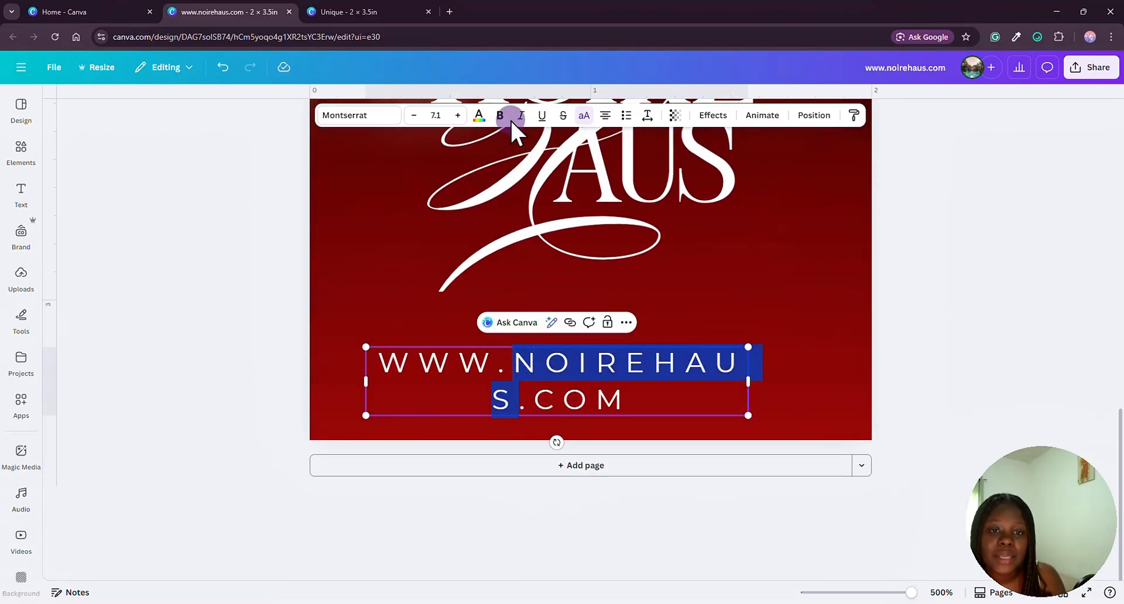
{"action": "mouse_move", "coordinate": [777, 376]}
{"action": "left_mouse_down"}
{"action": "mouse_move", "coordinate": [891, 376]}
{"action": "mouse_move", "coordinate": [778, 371]}
{"action": "left_mouse_up"}
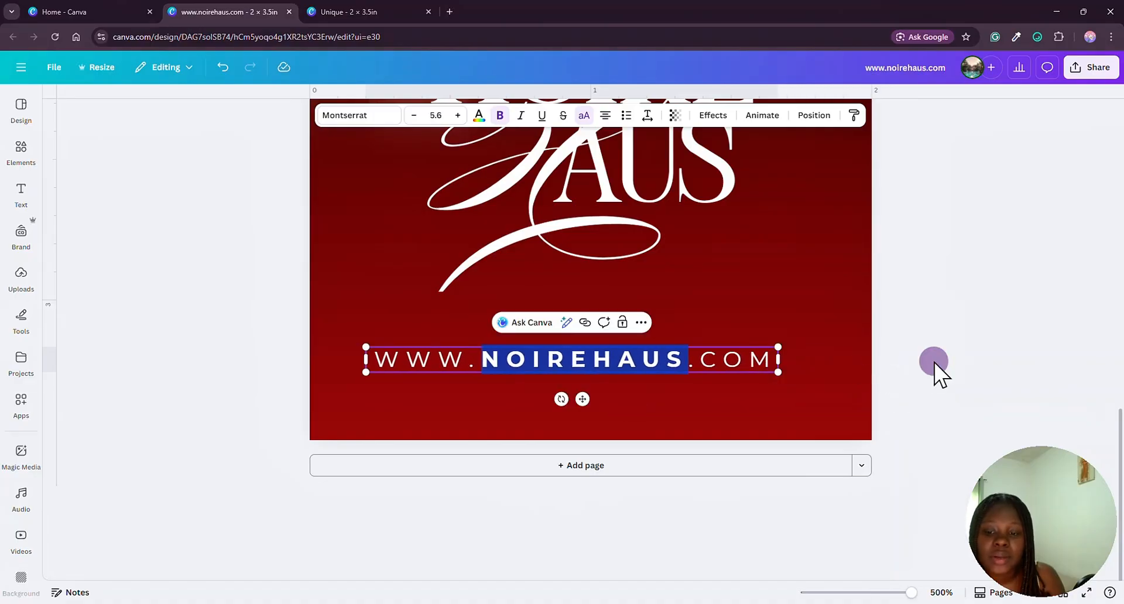
{"action": "left_click_drag", "start_coordinate": [660, 366], "coordinate": [674, 391]}
{"action": "left_click", "coordinate": [946, 402]}
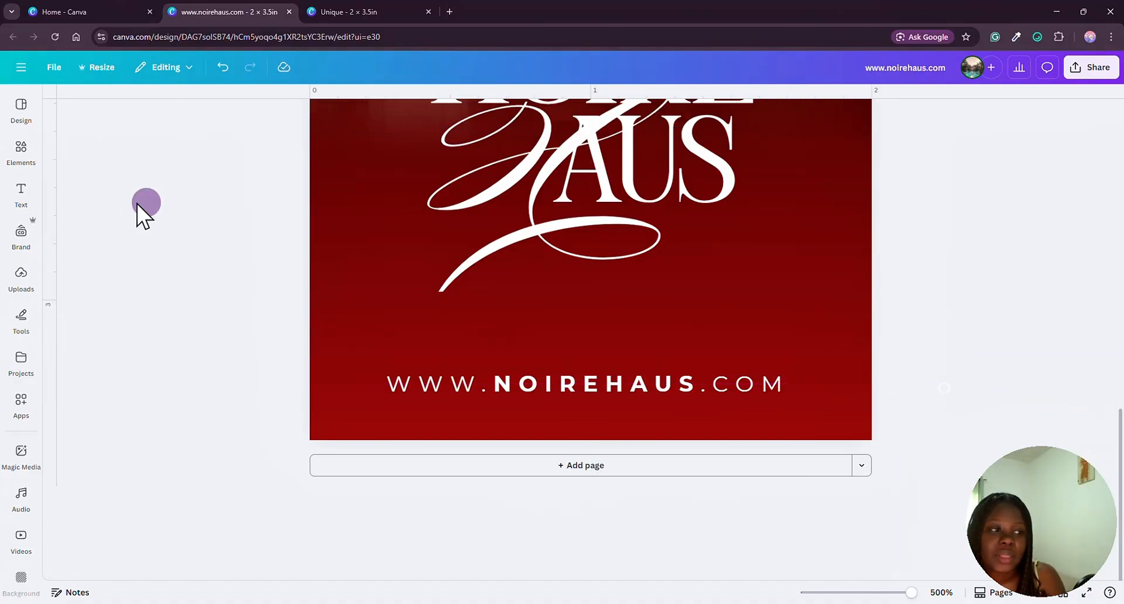
Search the elements for silver photos and add the light textured silver foil image to the page.
{"action": "left_click", "coordinate": [27, 153]}
{"action": "left_click", "coordinate": [109, 114]}
{"action": "type", "text": "silver"}
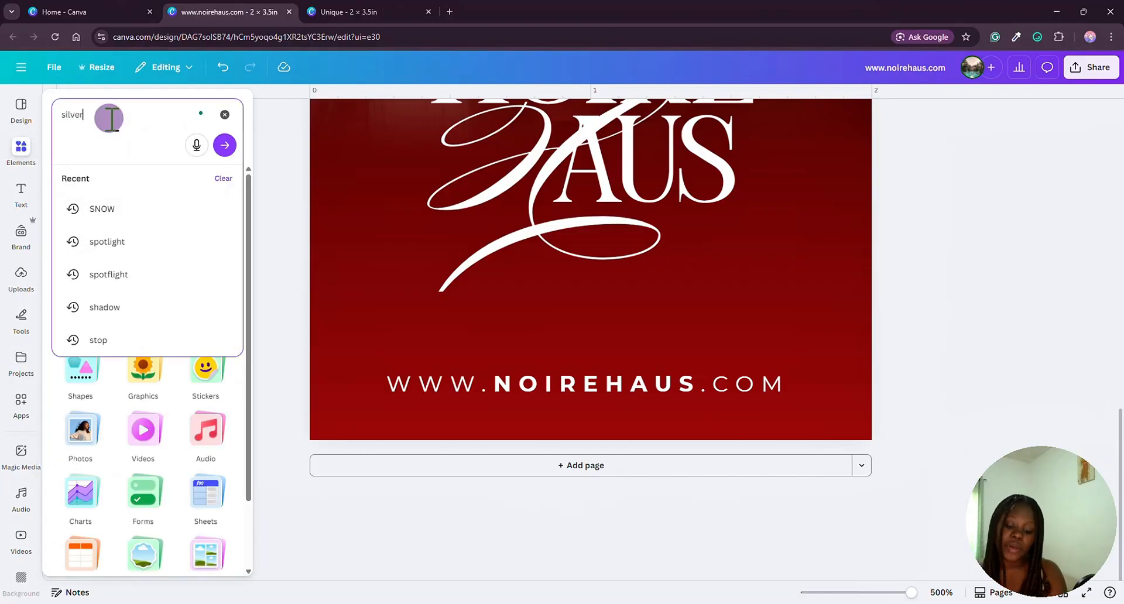
{"action": "key", "text": "Return"}
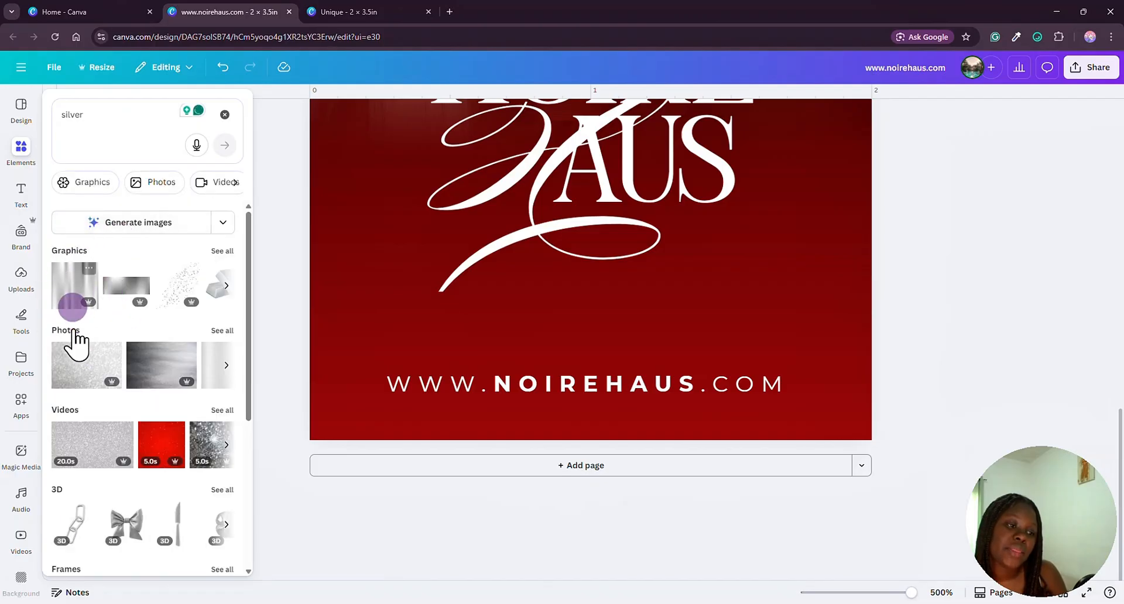
{"action": "left_click", "coordinate": [223, 330]}
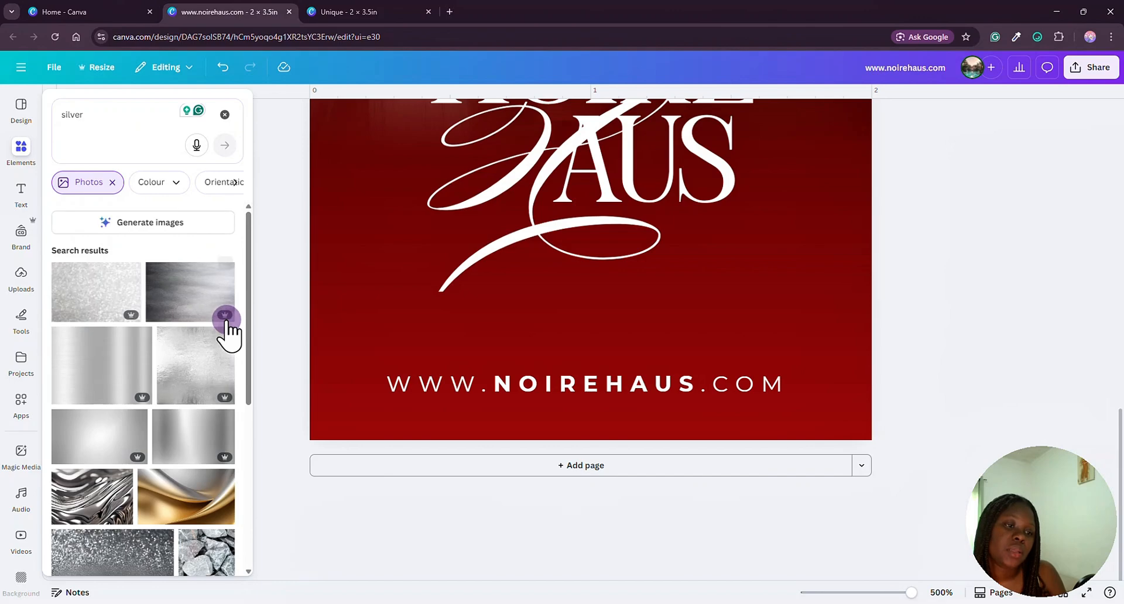
{"action": "scroll", "coordinate": [199, 481], "scroll_direction": "down", "scroll_amount": 10}
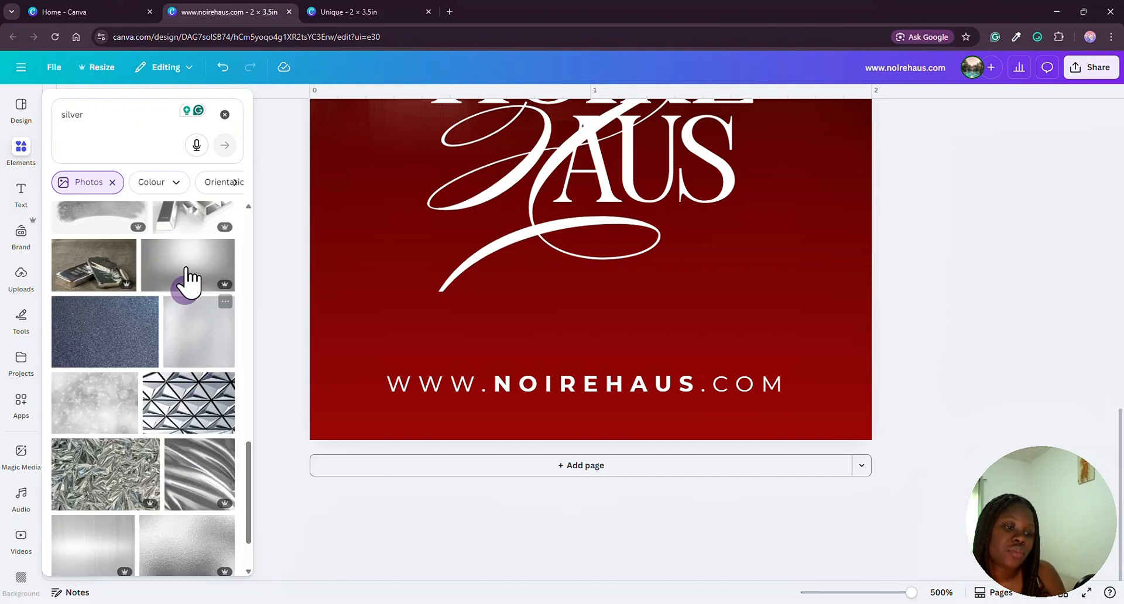
{"action": "scroll", "coordinate": [193, 363], "scroll_direction": "down", "scroll_amount": 2}
{"action": "scroll", "coordinate": [187, 389], "scroll_direction": "up", "scroll_amount": 5}
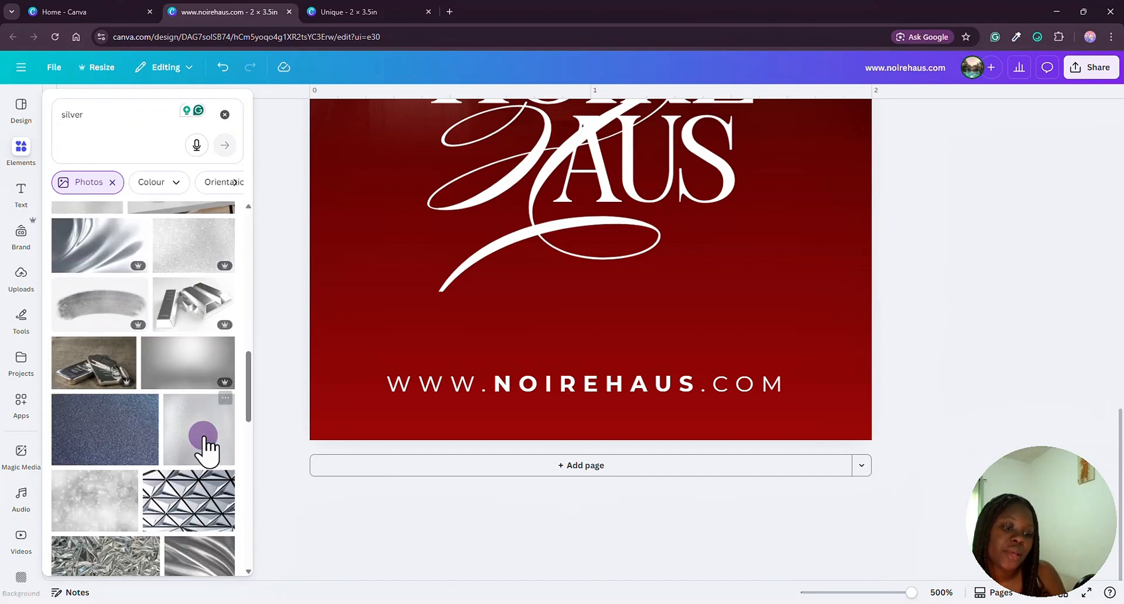
{"action": "left_click", "coordinate": [252, 420]}
Resize and position the silver foil image as a thin strip across the full width of the page's bottom edge.
{"action": "left_click_drag", "start_coordinate": [414, 159], "coordinate": [335, 586]}
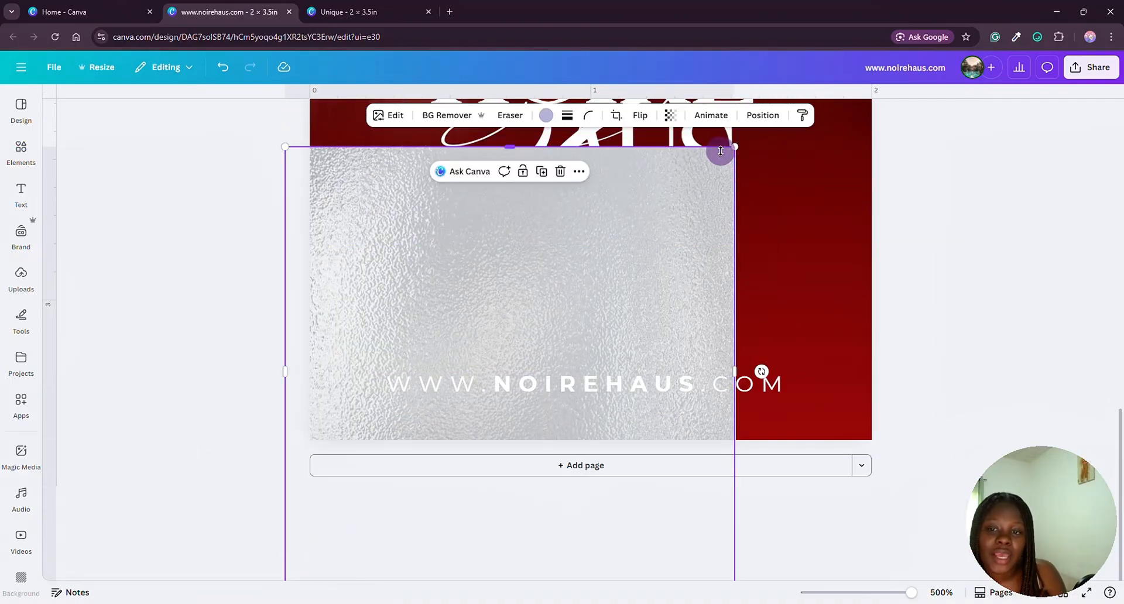
{"action": "left_click_drag", "start_coordinate": [721, 151], "coordinate": [907, 484]}
{"action": "left_click_drag", "start_coordinate": [710, 429], "coordinate": [710, 441]}
{"action": "left_click", "coordinate": [876, 275]}
Reduce the font size of the website text and deselect it.
{"action": "left_click", "coordinate": [312, 2]}
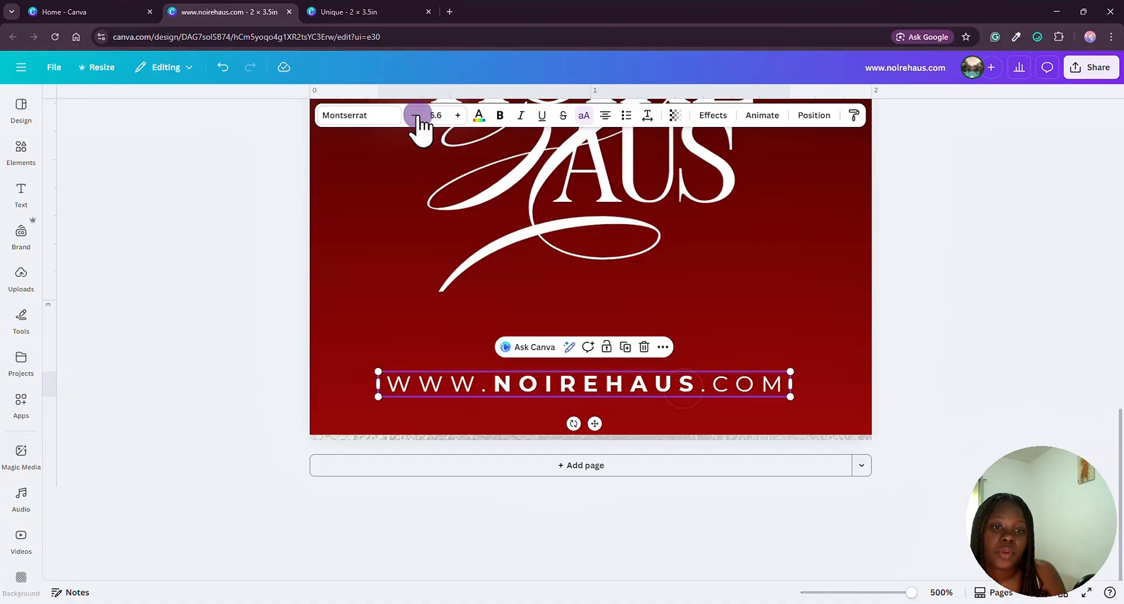
{"action": "left_click", "coordinate": [416, 115]}
{"action": "left_click", "coordinate": [417, 115]}
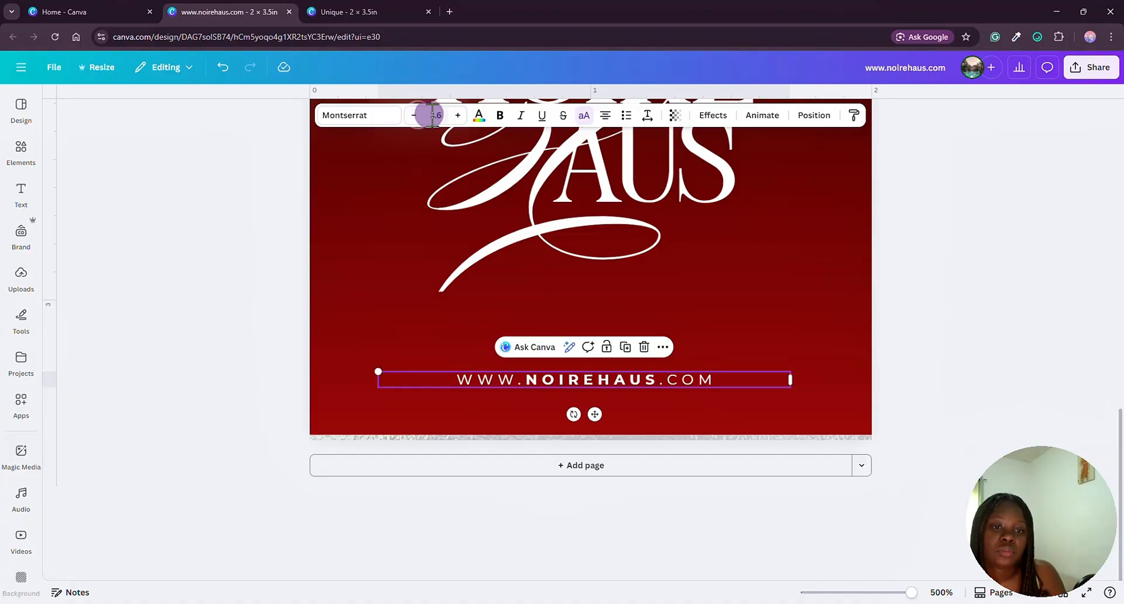
{"action": "left_click", "coordinate": [433, 115]}
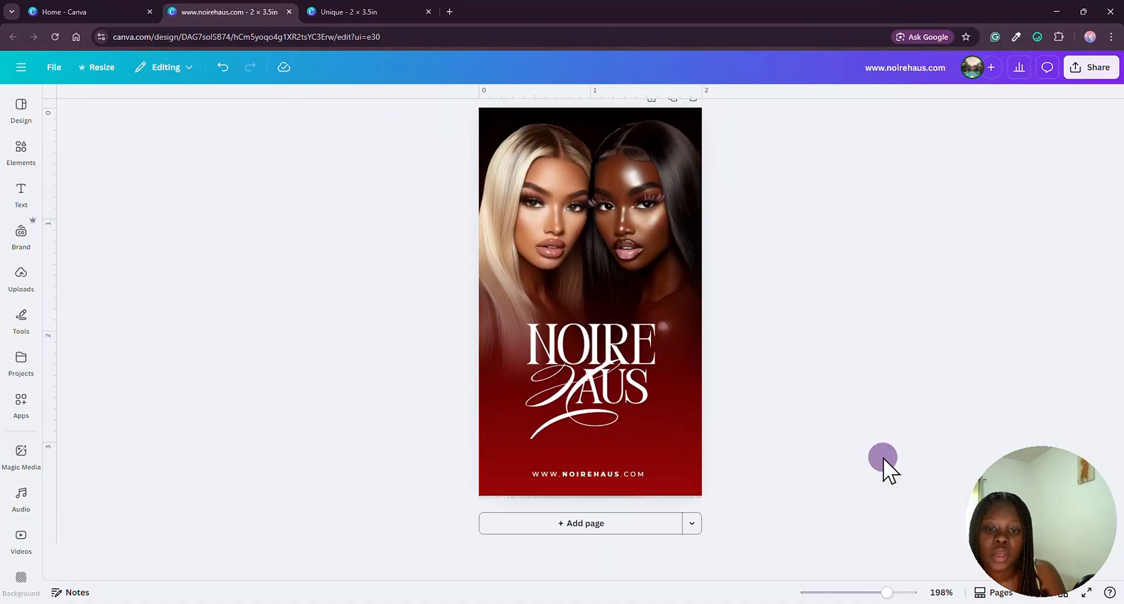
{"action": "scroll", "coordinate": [882, 458], "scroll_direction": "up", "scroll_amount": 1}
{"action": "scroll", "coordinate": [883, 458], "scroll_direction": "down", "scroll_amount": 1}
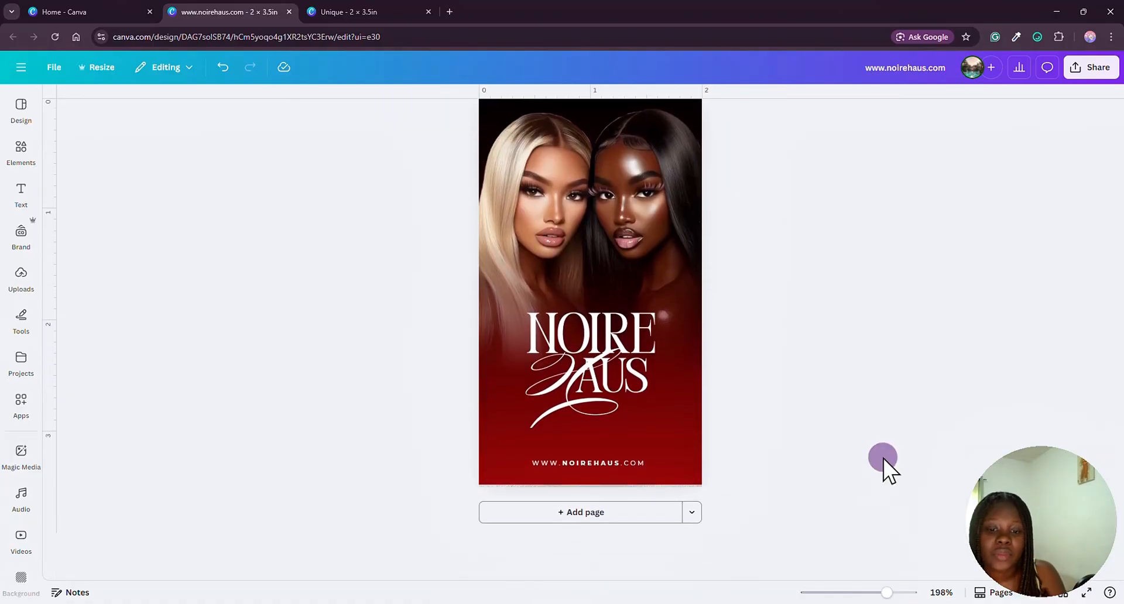
{"action": "left_click", "coordinate": [644, 389]}
{"action": "left_click", "coordinate": [789, 367]}
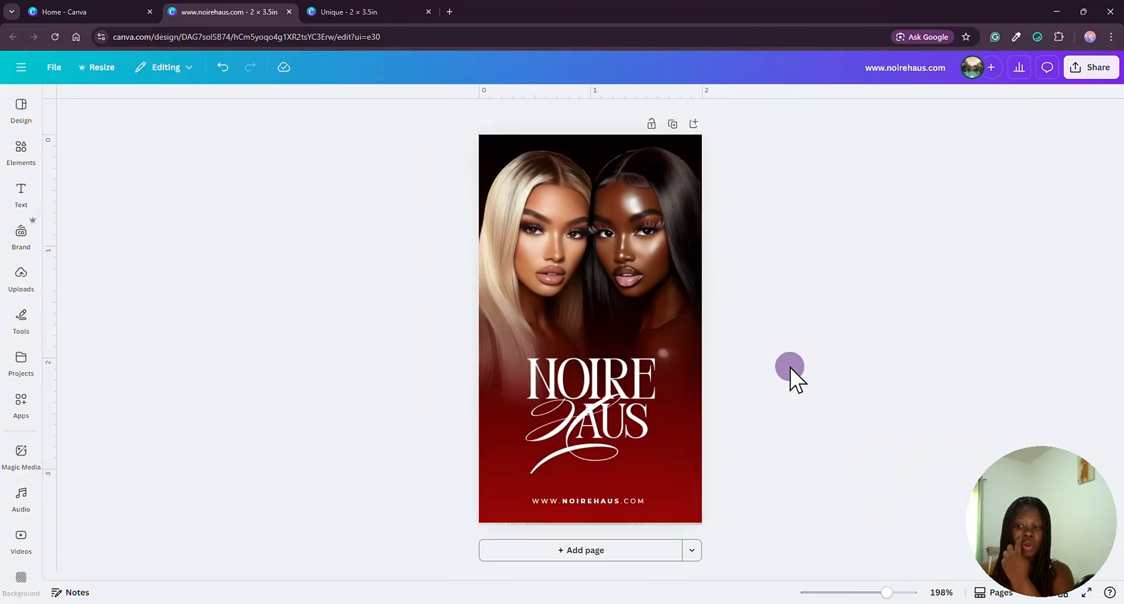
Add a second page with the same black-to-red gradient for the back of the tag.
{"action": "left_click", "coordinate": [575, 556]}
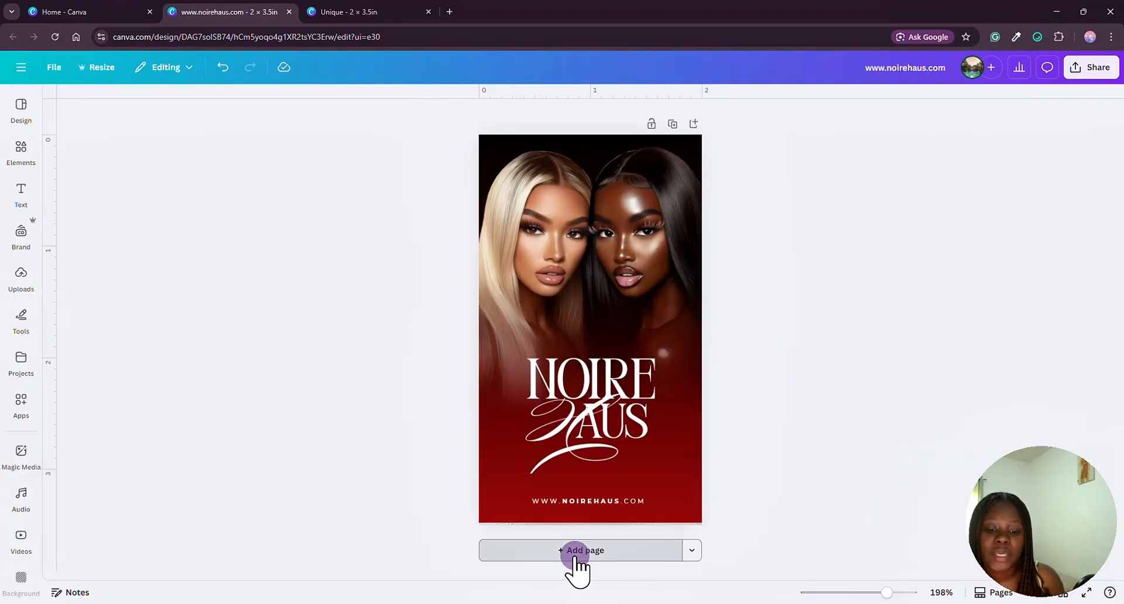
{"action": "scroll", "coordinate": [644, 409], "scroll_direction": "up", "scroll_amount": 6}
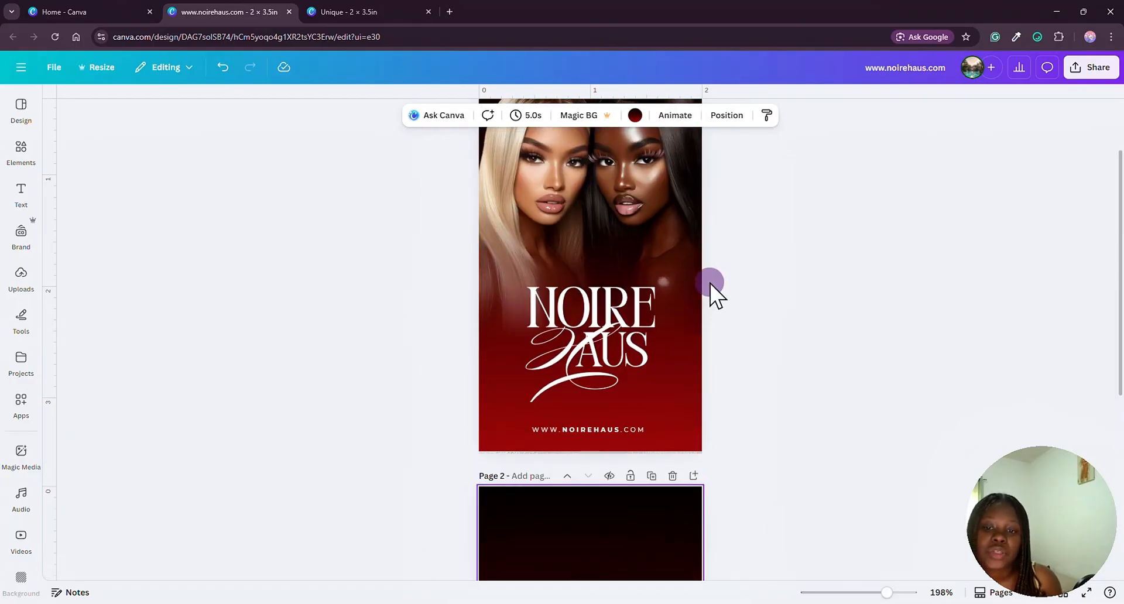
{"action": "left_click", "coordinate": [703, 314]}
{"action": "scroll", "coordinate": [697, 379], "scroll_direction": "down", "scroll_amount": 5}
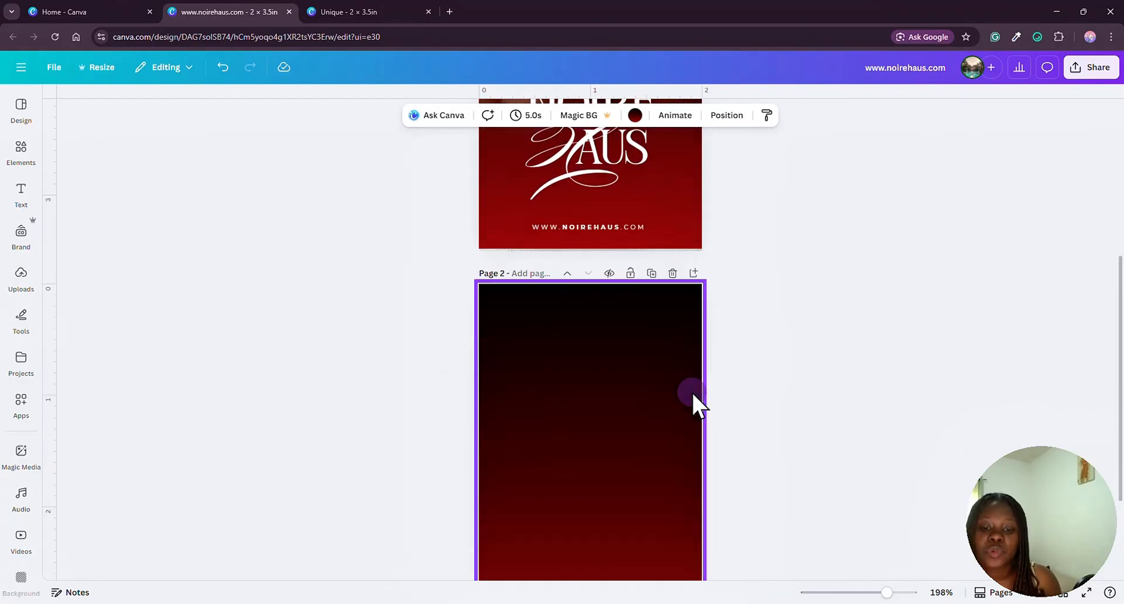
{"action": "left_click", "coordinate": [689, 392]}
{"action": "left_click", "coordinate": [752, 281]}
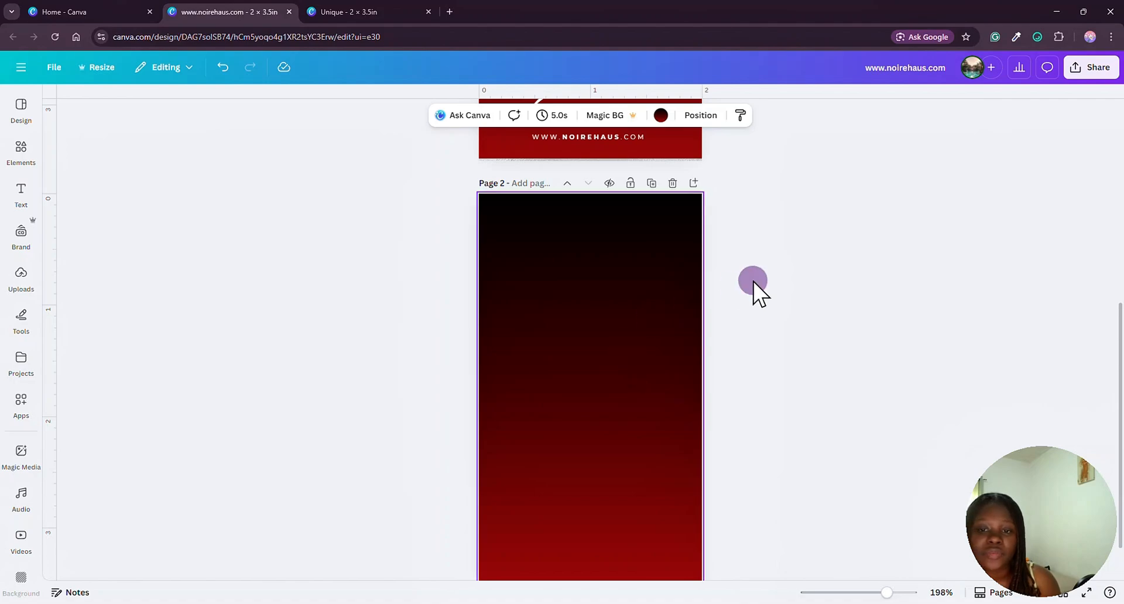
{"action": "scroll", "coordinate": [697, 293], "scroll_direction": "up", "scroll_amount": 3}
{"action": "scroll", "coordinate": [672, 298], "scroll_direction": "up", "scroll_amount": 2}
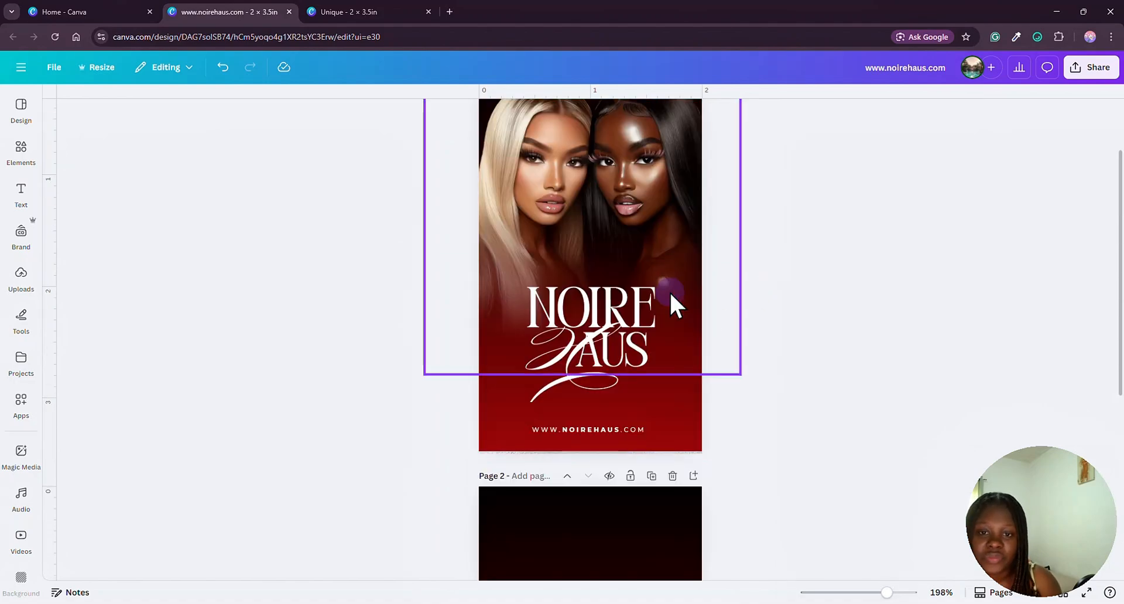
{"action": "scroll", "coordinate": [830, 393], "scroll_direction": "down", "scroll_amount": 3}
{"action": "scroll", "coordinate": [830, 392], "scroll_direction": "down", "scroll_amount": 3}
{"action": "scroll", "coordinate": [637, 338], "scroll_direction": "up", "scroll_amount": 2}
{"action": "left_click", "coordinate": [637, 338]}
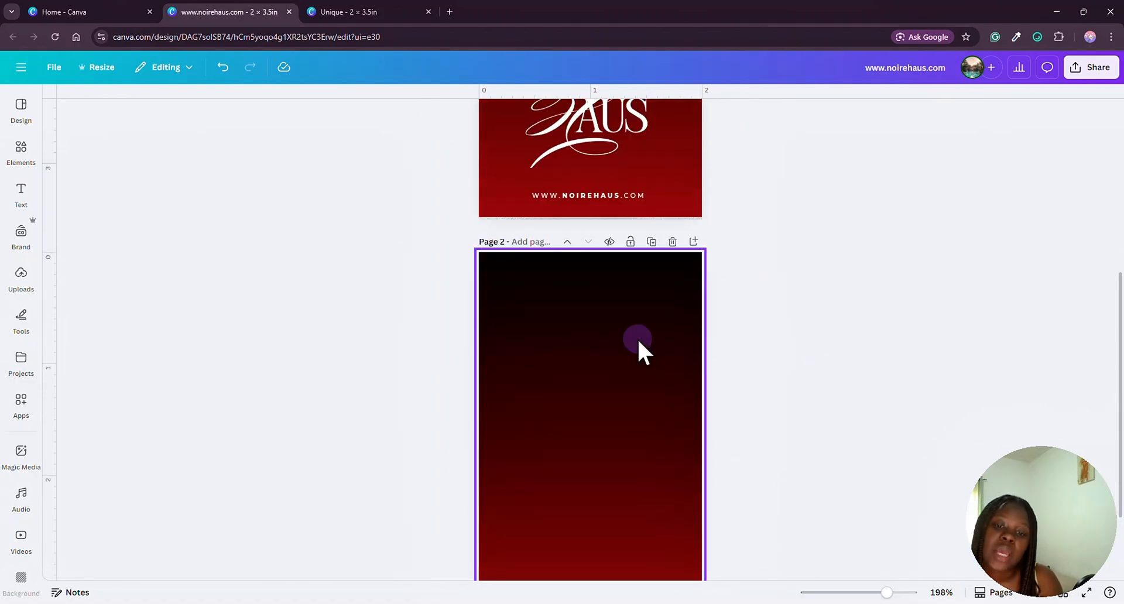
{"action": "scroll", "coordinate": [636, 338], "scroll_direction": "down", "scroll_amount": 1}
Duplicate the blended two-model photo from the front page and place the copy at the top of page 2.
{"action": "scroll", "coordinate": [721, 342], "scroll_direction": "up", "scroll_amount": 6}
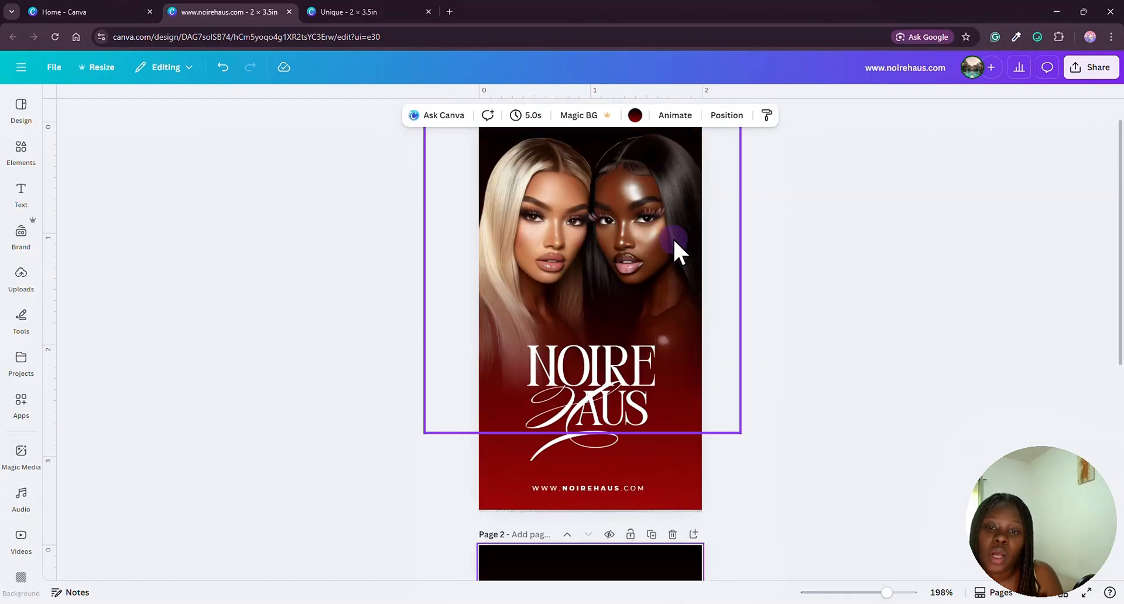
{"action": "left_click", "coordinate": [672, 239]}
{"action": "left_click", "coordinate": [616, 459]}
{"action": "scroll", "coordinate": [829, 447], "scroll_direction": "down", "scroll_amount": 1}
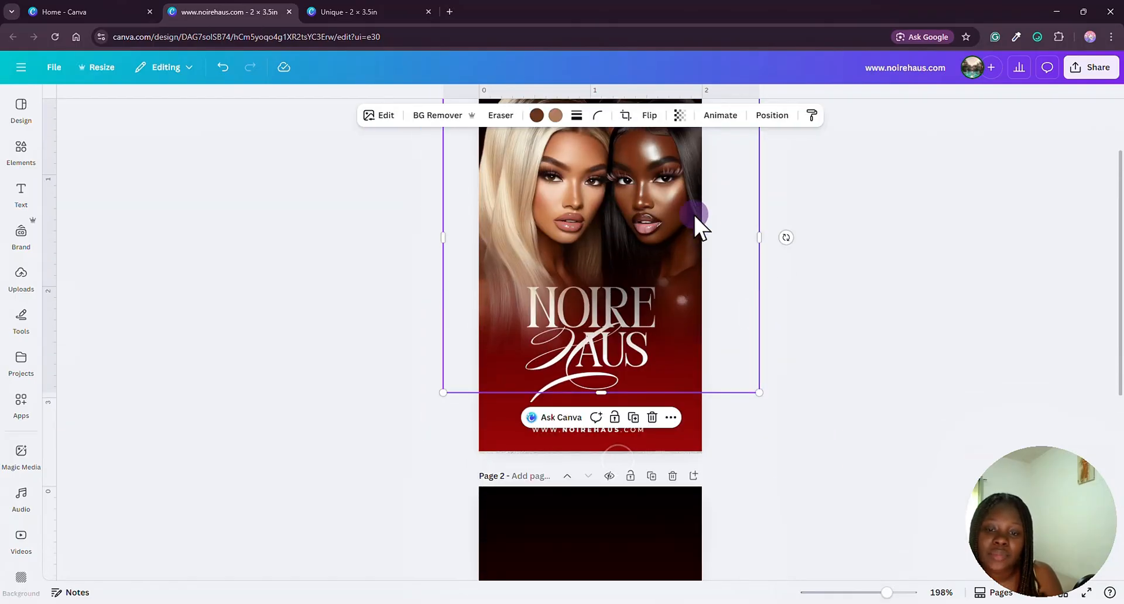
{"action": "left_click_drag", "start_coordinate": [693, 214], "coordinate": [699, 529]}
{"action": "scroll", "coordinate": [812, 454], "scroll_direction": "down", "scroll_amount": 4}
{"action": "left_click_drag", "start_coordinate": [763, 317], "coordinate": [712, 426]}
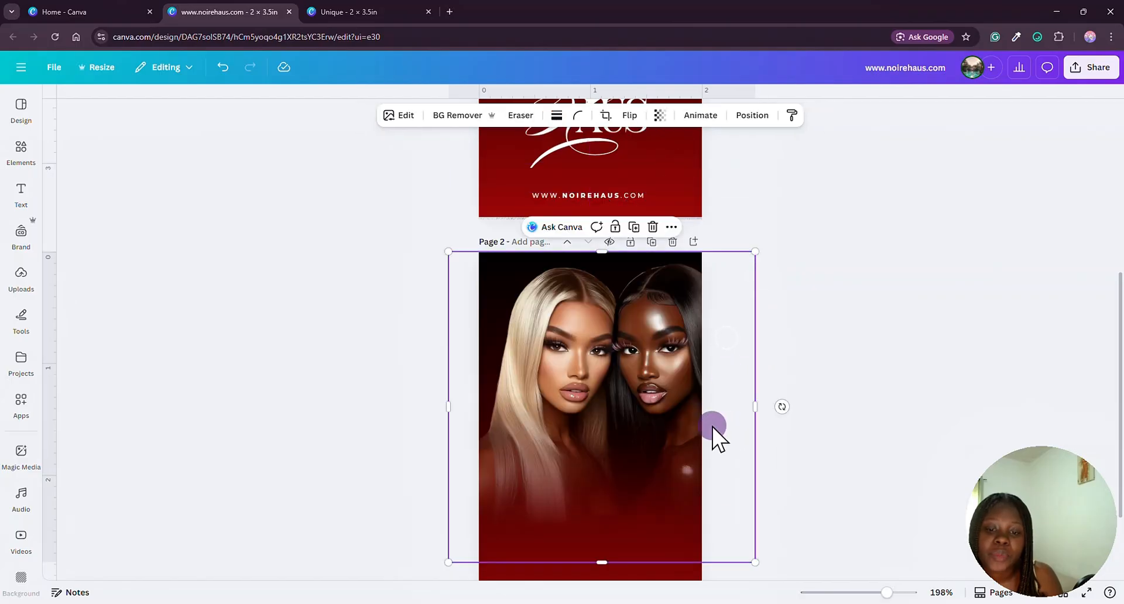
Turn the photo on page 2 black and white by setting its saturation to -100.
{"action": "left_click", "coordinate": [380, 115]}
{"action": "left_click", "coordinate": [182, 196]}
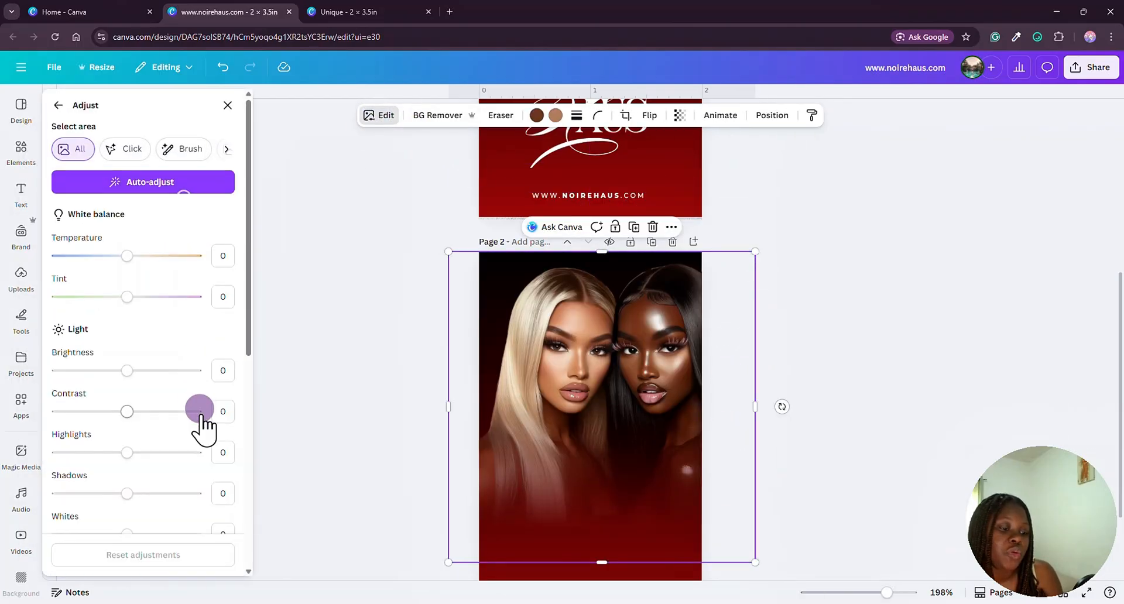
{"action": "scroll", "coordinate": [200, 410], "scroll_direction": "down", "scroll_amount": 6}
{"action": "left_click_drag", "start_coordinate": [111, 295], "coordinate": [489, 186]}
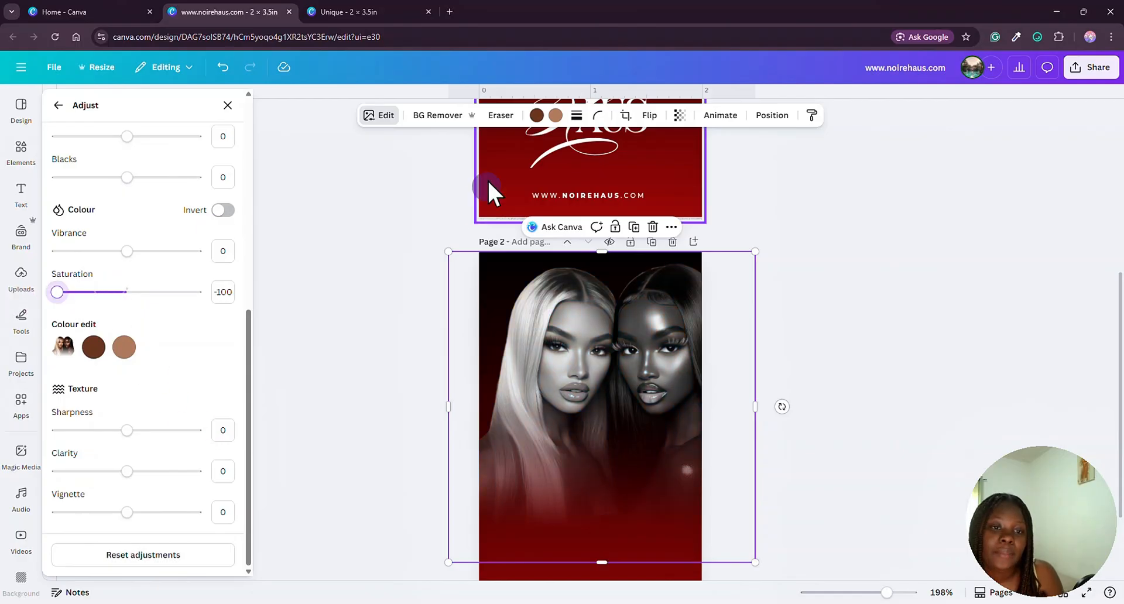
Fade the page 2 photo to a transparency of 15 and center it horizontally on the page.
{"action": "left_click", "coordinate": [679, 115]}
{"action": "left_click_drag", "start_coordinate": [660, 164], "coordinate": [632, 167]}
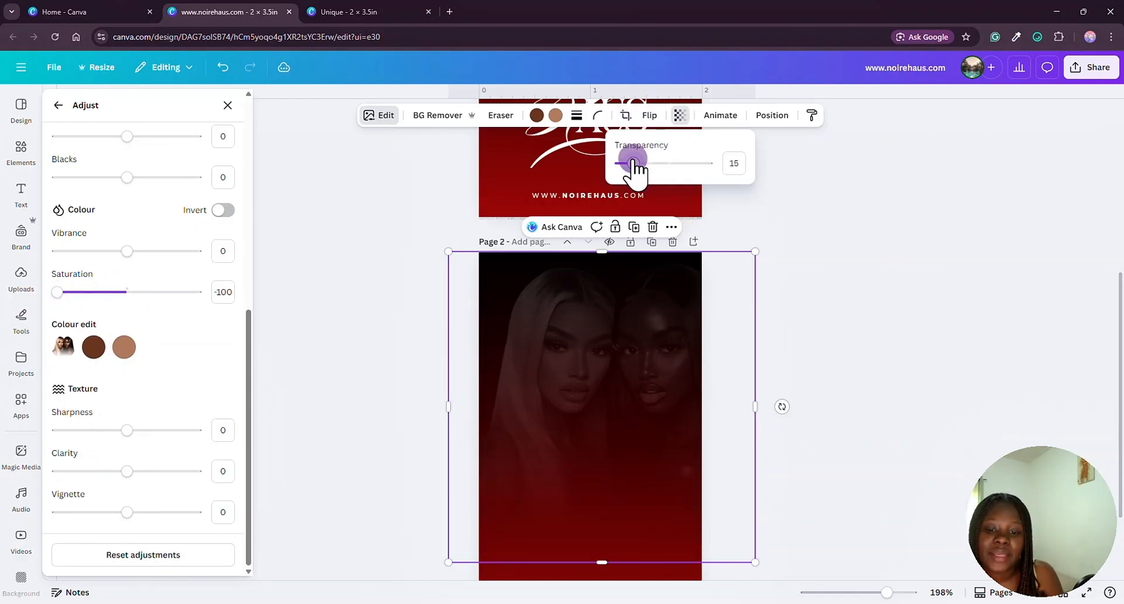
{"action": "left_click", "coordinate": [228, 105]}
{"action": "scroll", "coordinate": [638, 239], "scroll_direction": "down", "scroll_amount": 2}
{"action": "left_click_drag", "start_coordinate": [638, 239], "coordinate": [634, 238]}
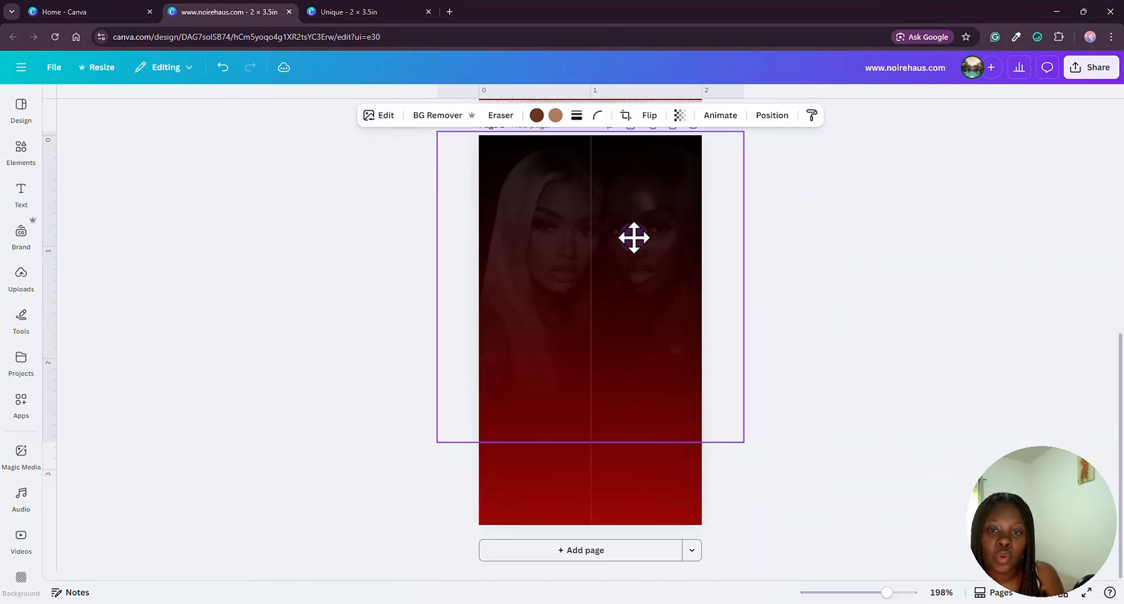
{"action": "left_click", "coordinate": [896, 240]}
{"action": "scroll", "coordinate": [760, 234], "scroll_direction": "up", "scroll_amount": 3}
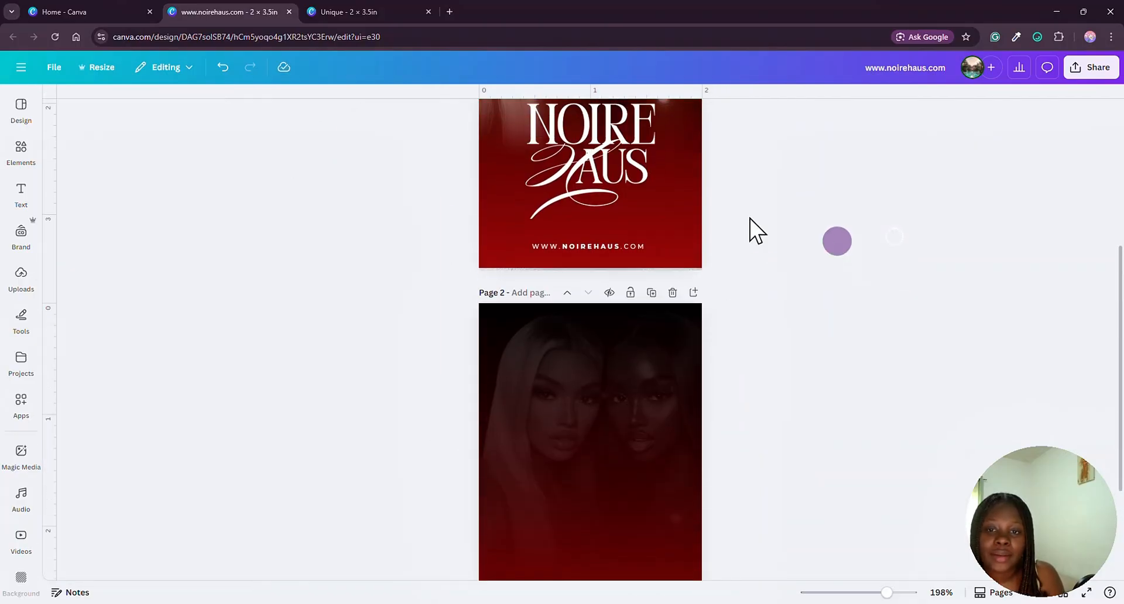
{"action": "left_click", "coordinate": [676, 276]}
{"action": "left_click", "coordinate": [631, 248]}
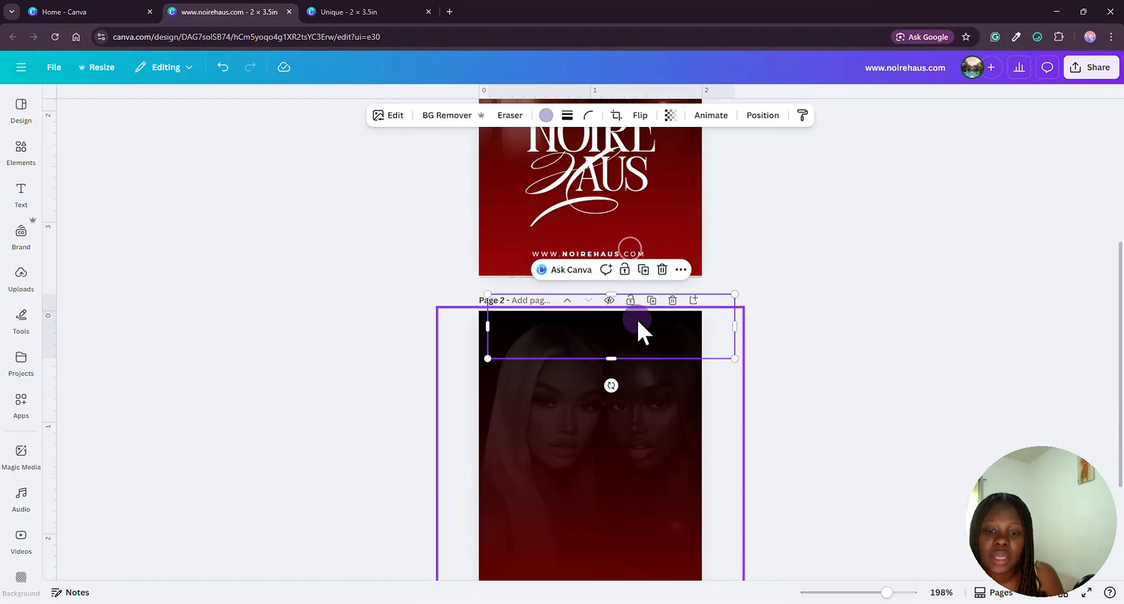
{"action": "left_click_drag", "start_coordinate": [637, 319], "coordinate": [635, 374]}
{"action": "left_click", "coordinate": [222, 67]}
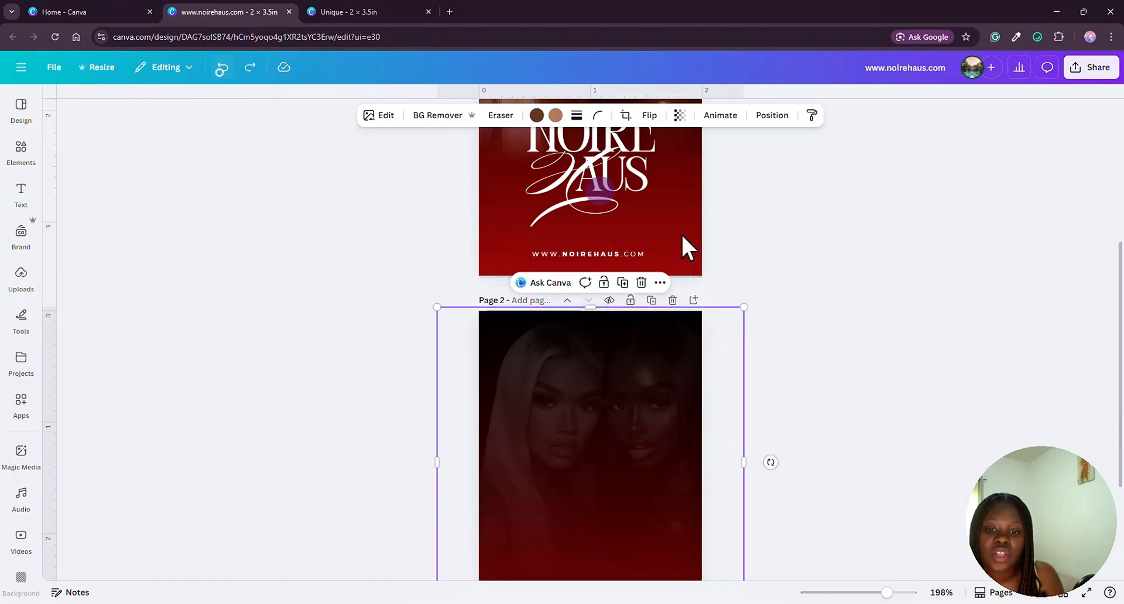
{"action": "left_click", "coordinate": [685, 274]}
{"action": "left_click", "coordinate": [626, 251]}
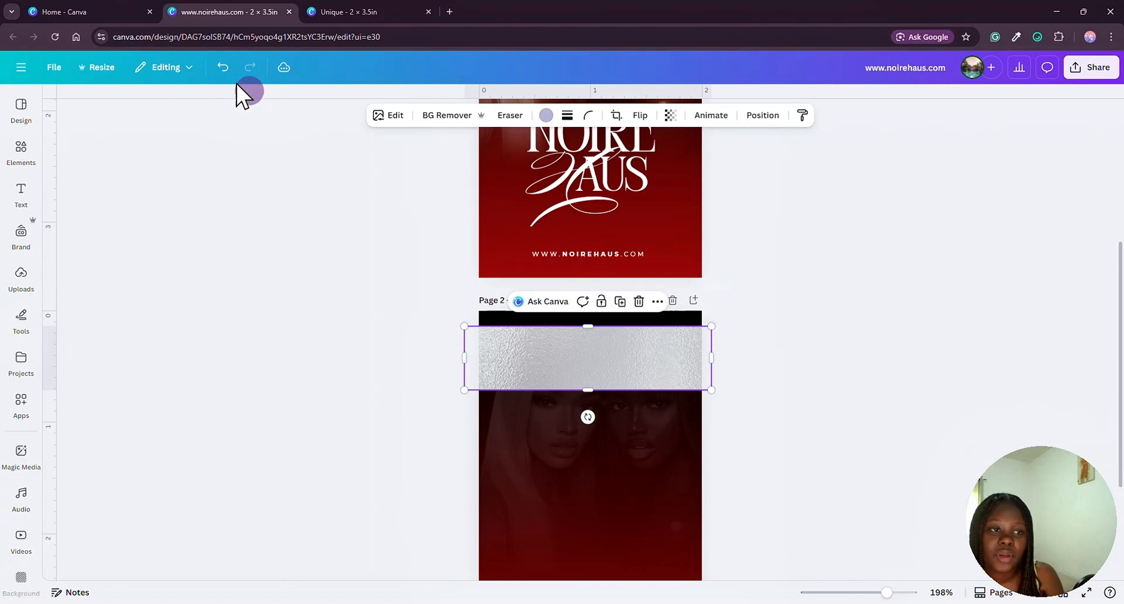
{"action": "left_click", "coordinate": [222, 68]}
Bring the silver foil strip from the front page's lower edge onto the upper part of page 2 and make it taller.
{"action": "left_click", "coordinate": [693, 273]}
{"action": "left_click_drag", "start_coordinate": [675, 275], "coordinate": [707, 336]}
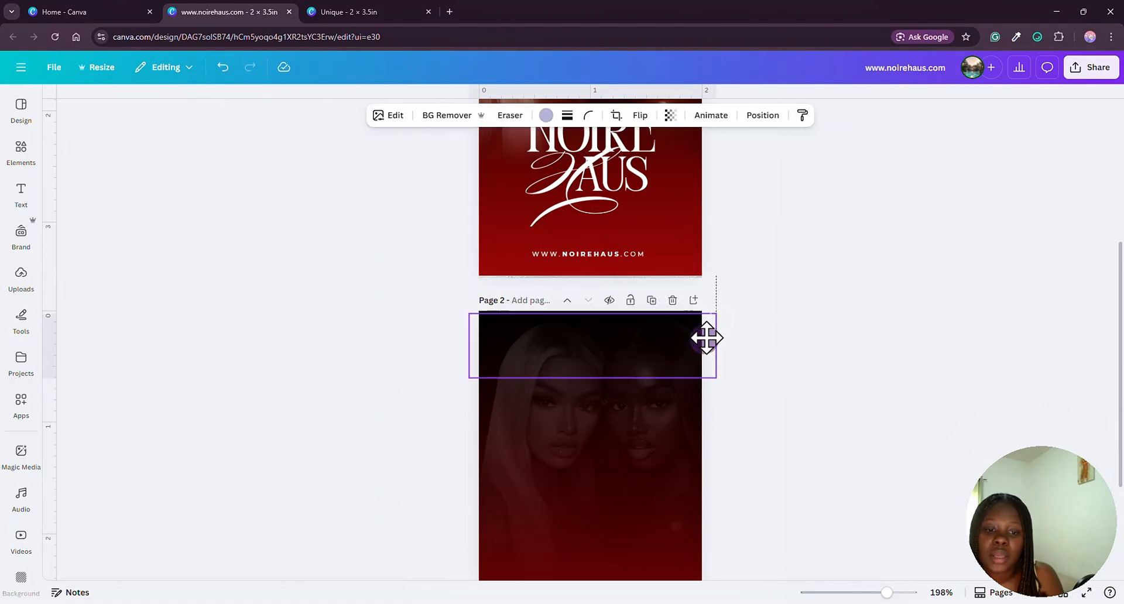
{"action": "left_click_drag", "start_coordinate": [650, 374], "coordinate": [654, 430]}
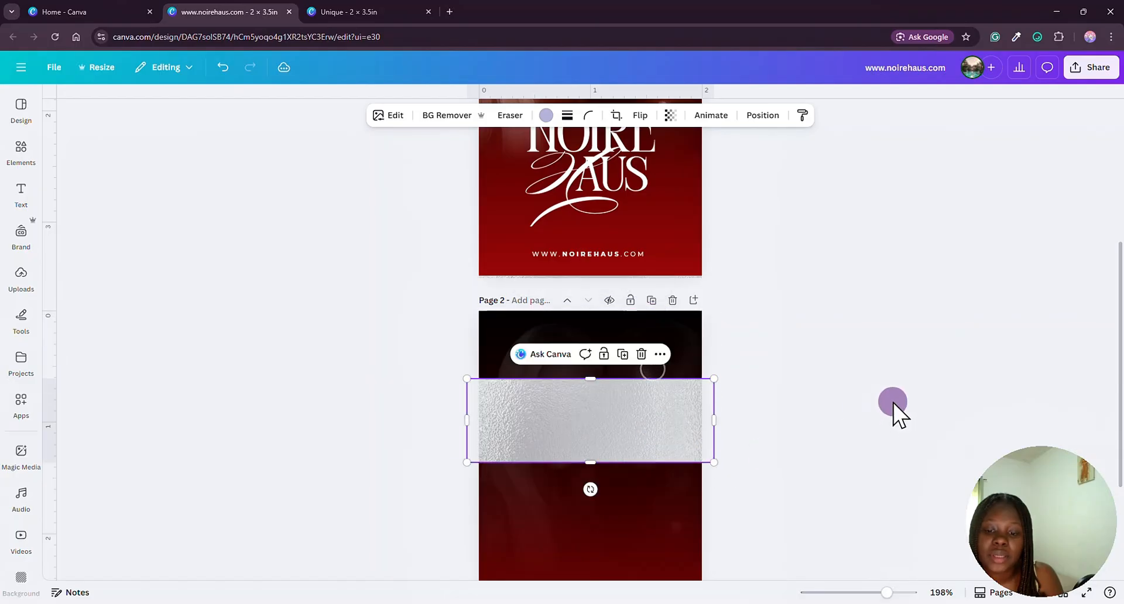
Shrink the silver strip to about 1.25 × 0.21 in, place it in the upper part of page 2 and center it horizontally.
{"action": "scroll", "coordinate": [893, 402], "scroll_direction": "down", "scroll_amount": 3}
{"action": "left_click_drag", "start_coordinate": [713, 287], "coordinate": [589, 243]}
{"action": "left_click_drag", "start_coordinate": [528, 243], "coordinate": [640, 225]}
{"action": "left_click_drag", "start_coordinate": [565, 250], "coordinate": [603, 250]}
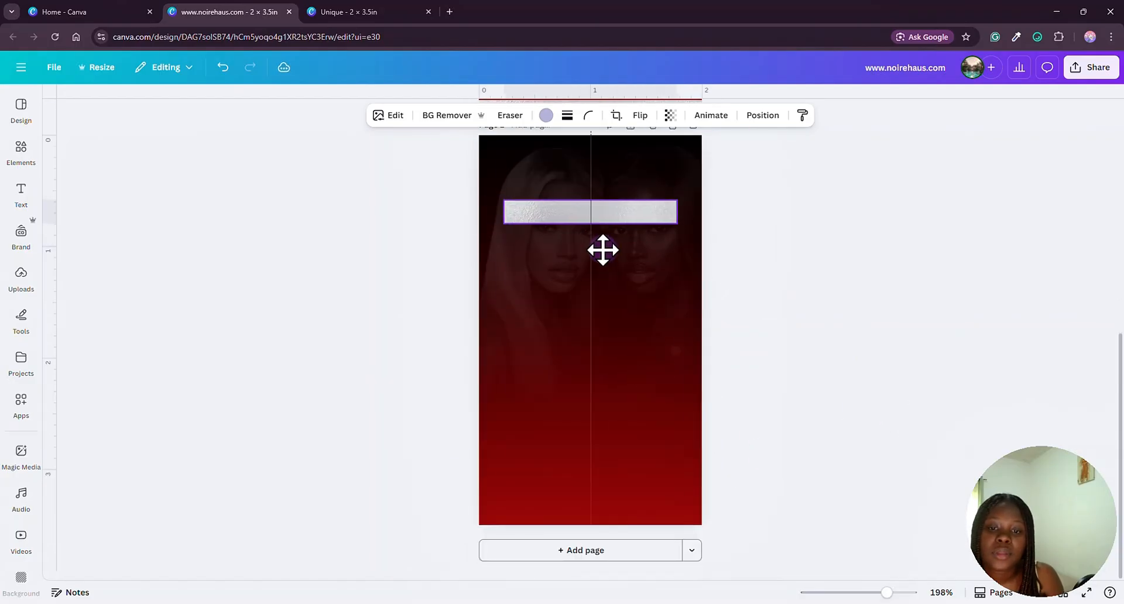
{"action": "left_click_drag", "start_coordinate": [677, 211], "coordinate": [644, 211]}
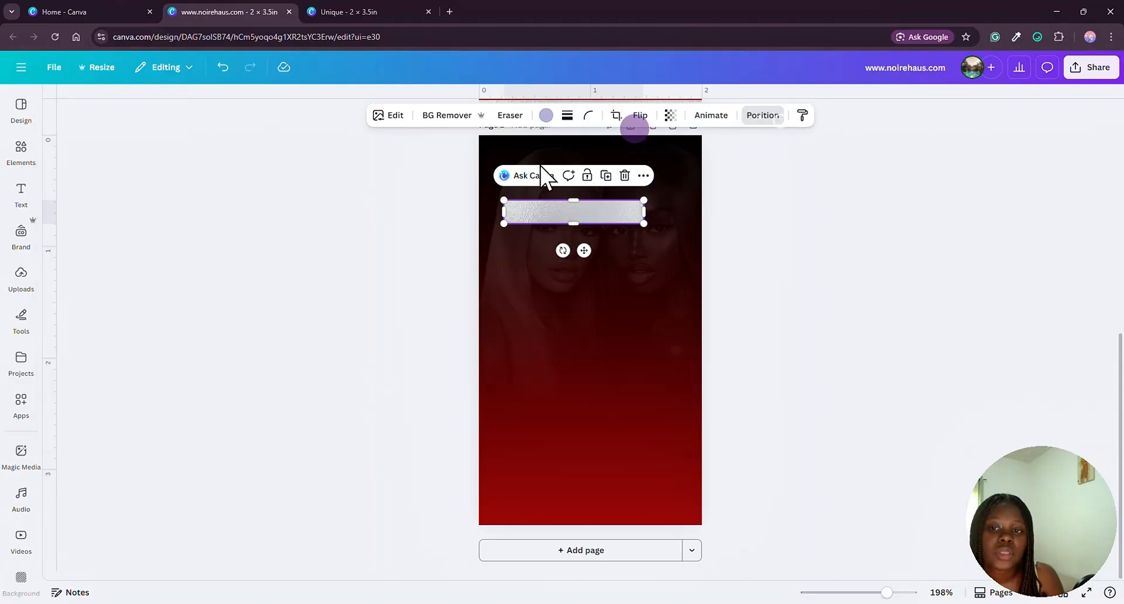
{"action": "left_click", "coordinate": [763, 115]}
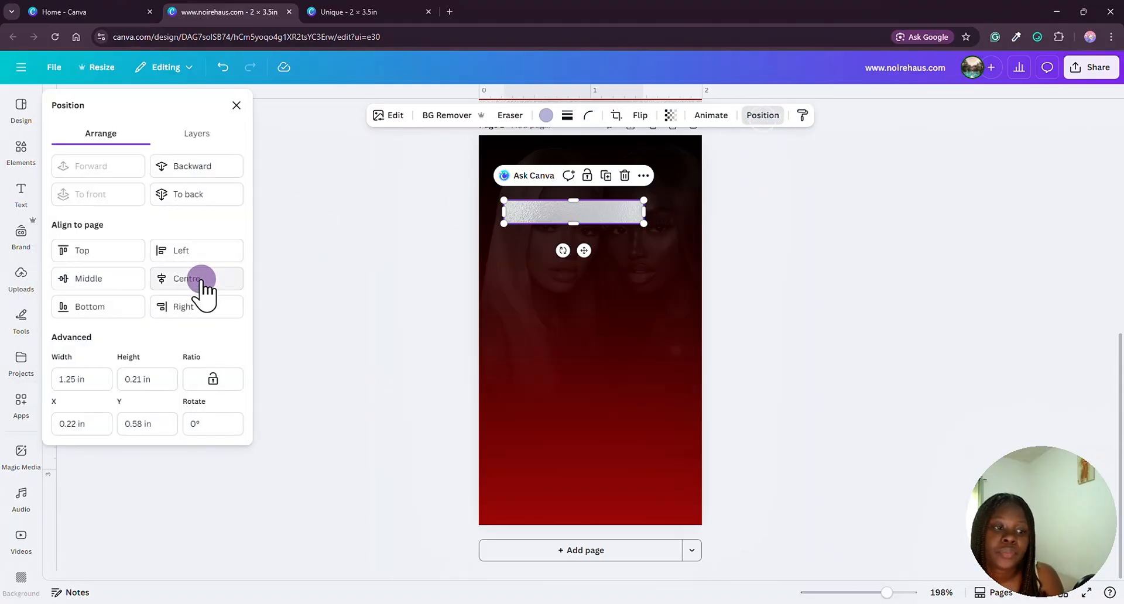
{"action": "left_click", "coordinate": [202, 281]}
Duplicate the silver strip twice down page 2 with equal spacing, placing the first copy at about Y 1.26 in.
{"action": "left_click", "coordinate": [622, 175]}
{"action": "left_click_drag", "start_coordinate": [640, 221], "coordinate": [603, 287]}
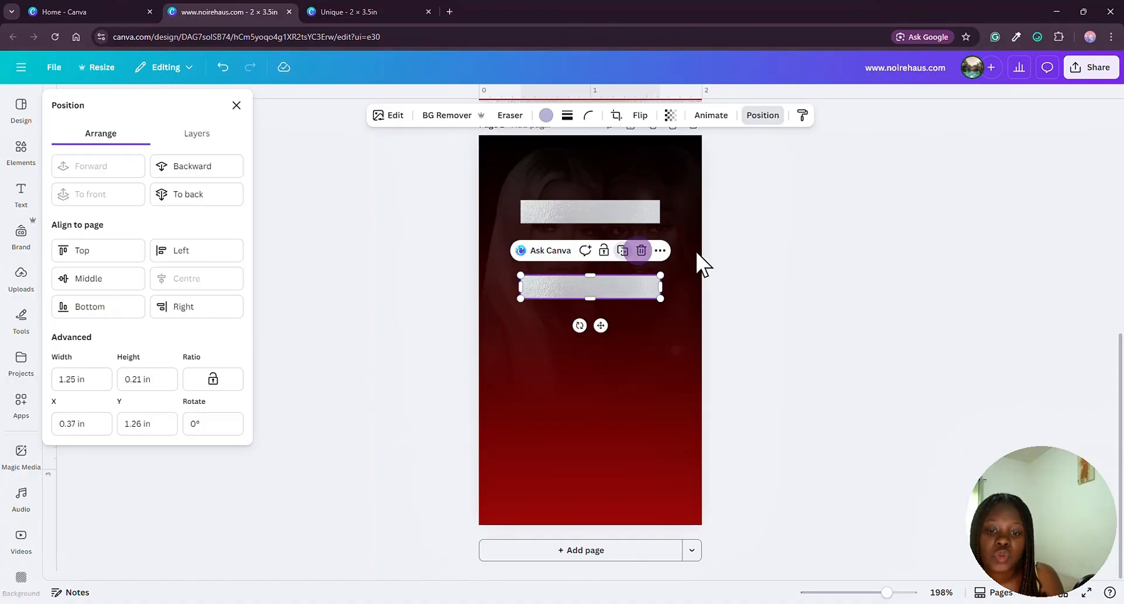
{"action": "left_click", "coordinate": [622, 251]}
Duplicate the front page's NOIRE HAUS logo onto page 2, shrink it to about 0.68 × 0.8 in and place it below the strips.
{"action": "scroll", "coordinate": [844, 266], "scroll_direction": "up", "scroll_amount": 3}
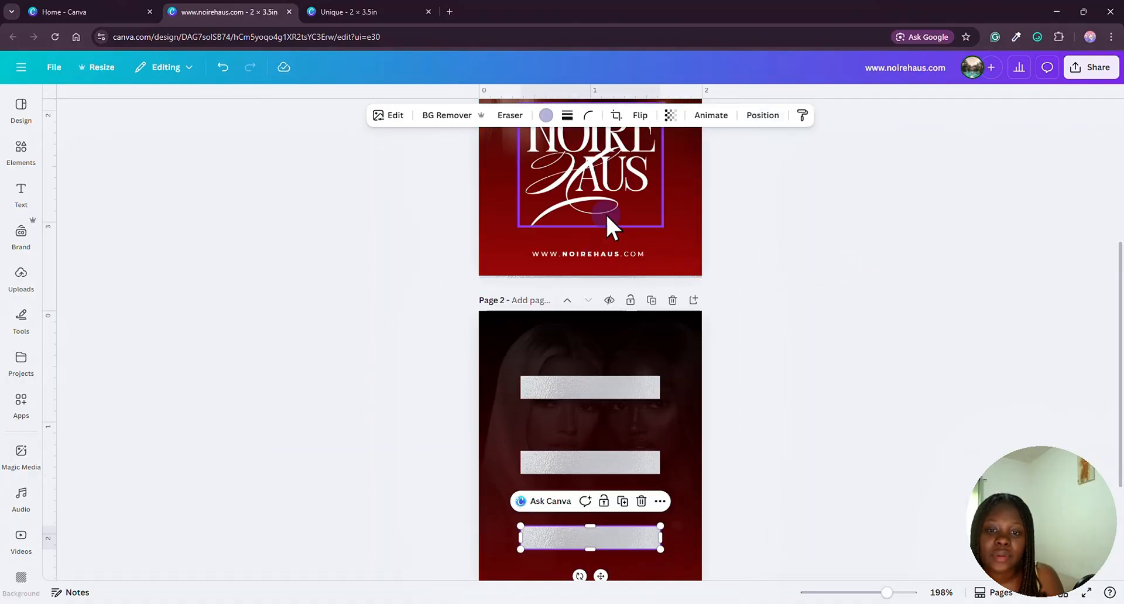
{"action": "left_click", "coordinate": [606, 216]}
{"action": "left_click", "coordinate": [623, 250]}
{"action": "left_click_drag", "start_coordinate": [610, 184], "coordinate": [622, 457]}
{"action": "scroll", "coordinate": [768, 388], "scroll_direction": "down", "scroll_amount": 3}
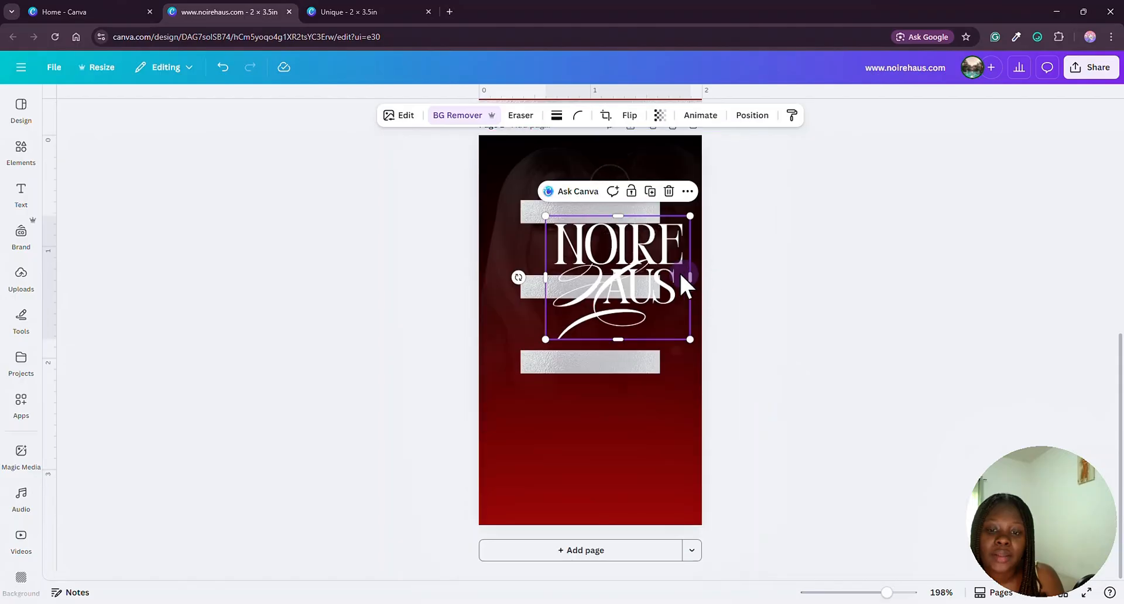
{"action": "left_click_drag", "start_coordinate": [678, 271], "coordinate": [647, 441]}
{"action": "left_click_drag", "start_coordinate": [659, 380], "coordinate": [606, 452]}
Place a copy of the front page's website line beneath the page 2 logo and nudge the logo up slightly.
{"action": "scroll", "coordinate": [633, 217], "scroll_direction": "up", "scroll_amount": 2}
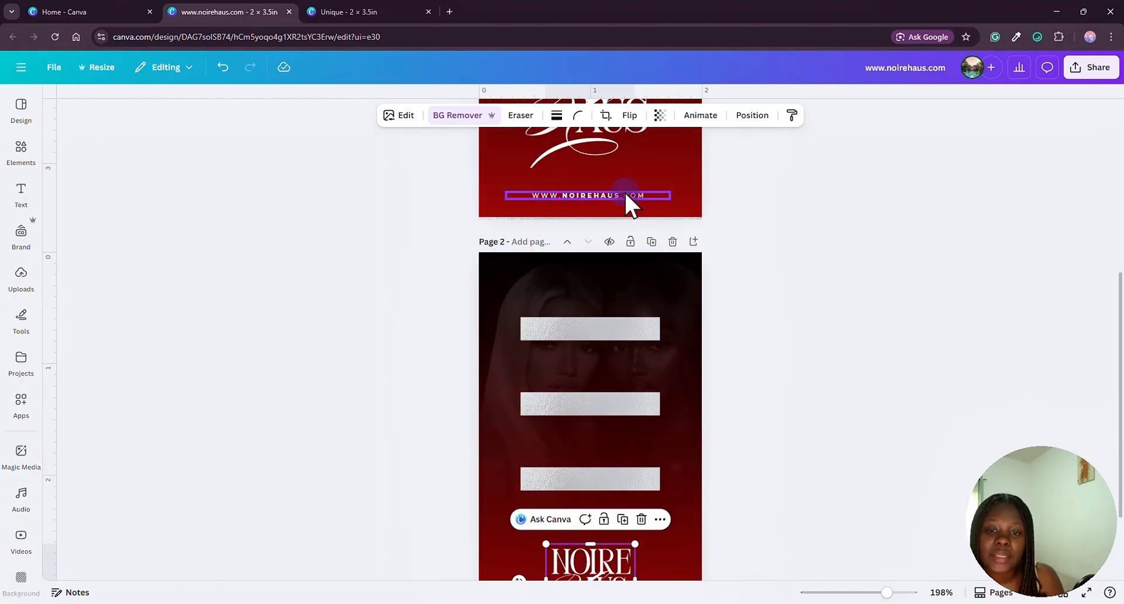
{"action": "left_click_drag", "start_coordinate": [624, 193], "coordinate": [640, 506]}
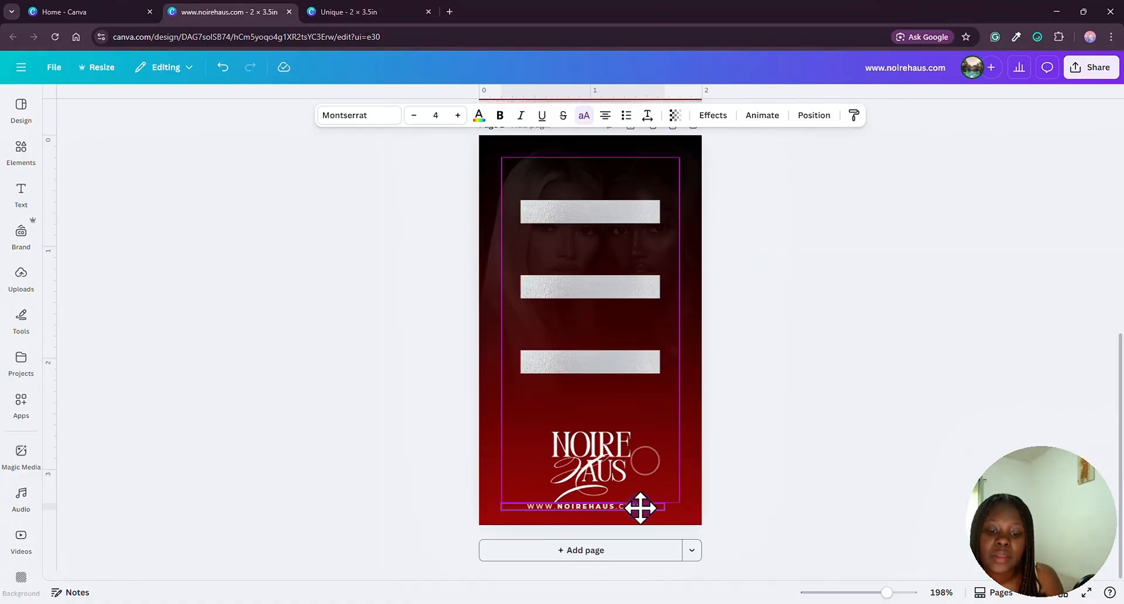
{"action": "left_click_drag", "start_coordinate": [618, 458], "coordinate": [617, 448]}
Center the page 2 logo and the website line horizontally on the page.
{"action": "left_click", "coordinate": [760, 116]}
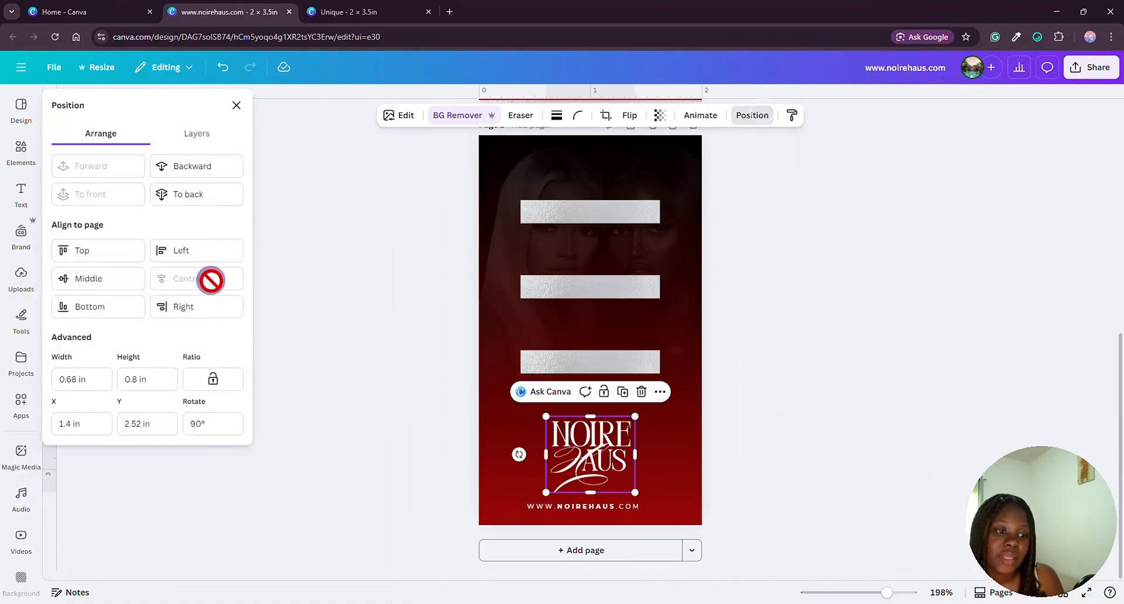
{"action": "left_click", "coordinate": [606, 504]}
{"action": "left_click", "coordinate": [228, 279]}
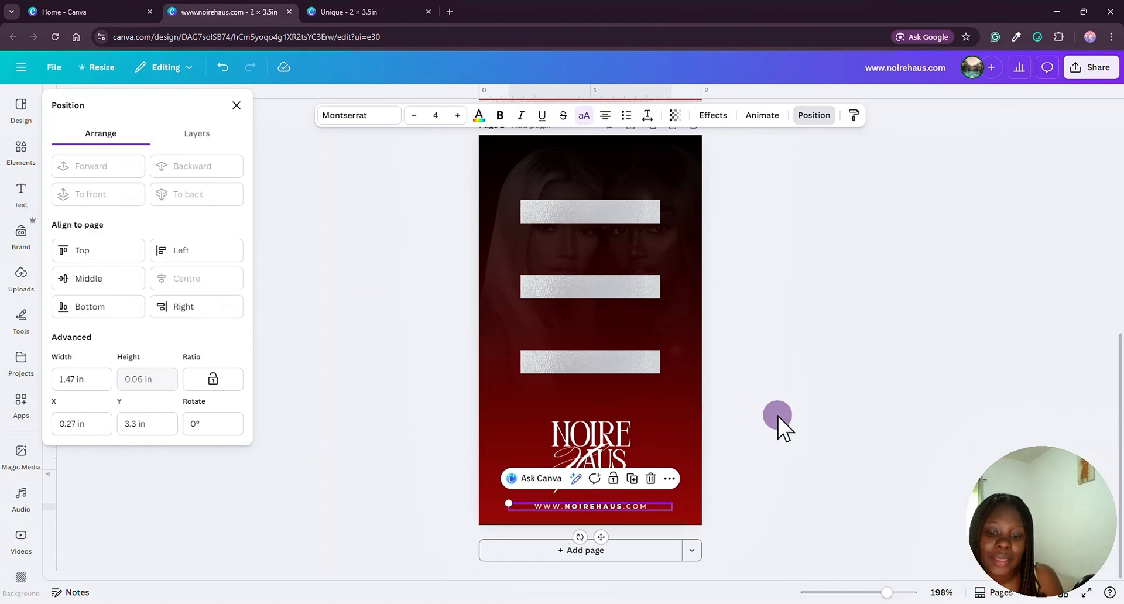
{"action": "left_click", "coordinate": [802, 423]}
{"action": "left_click", "coordinate": [802, 422]}
Duplicate the page 2 website line and place the copy on the uppermost silver strip.
{"action": "scroll", "coordinate": [760, 462], "scroll_direction": "up", "scroll_amount": 1}
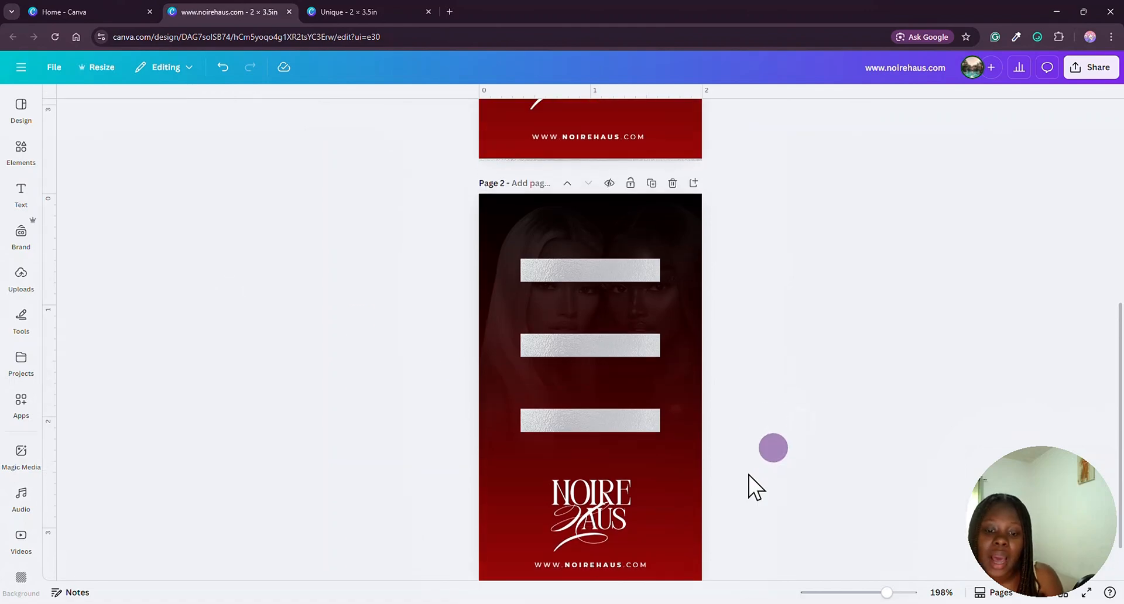
{"action": "left_click", "coordinate": [630, 563]}
{"action": "left_click", "coordinate": [628, 566]}
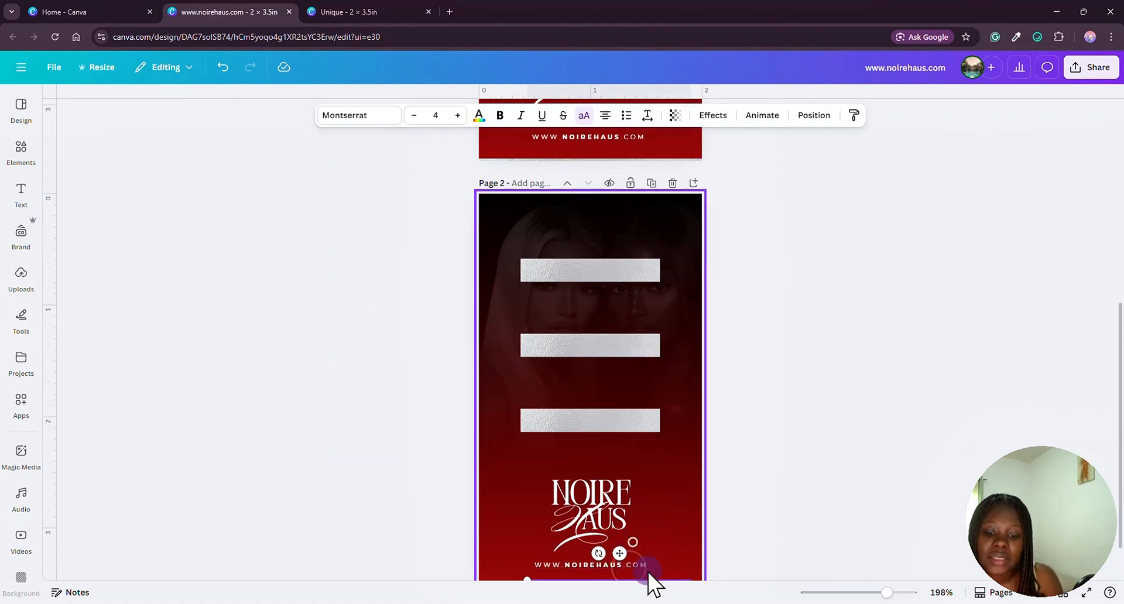
{"action": "left_click_drag", "start_coordinate": [649, 572], "coordinate": [640, 215]}
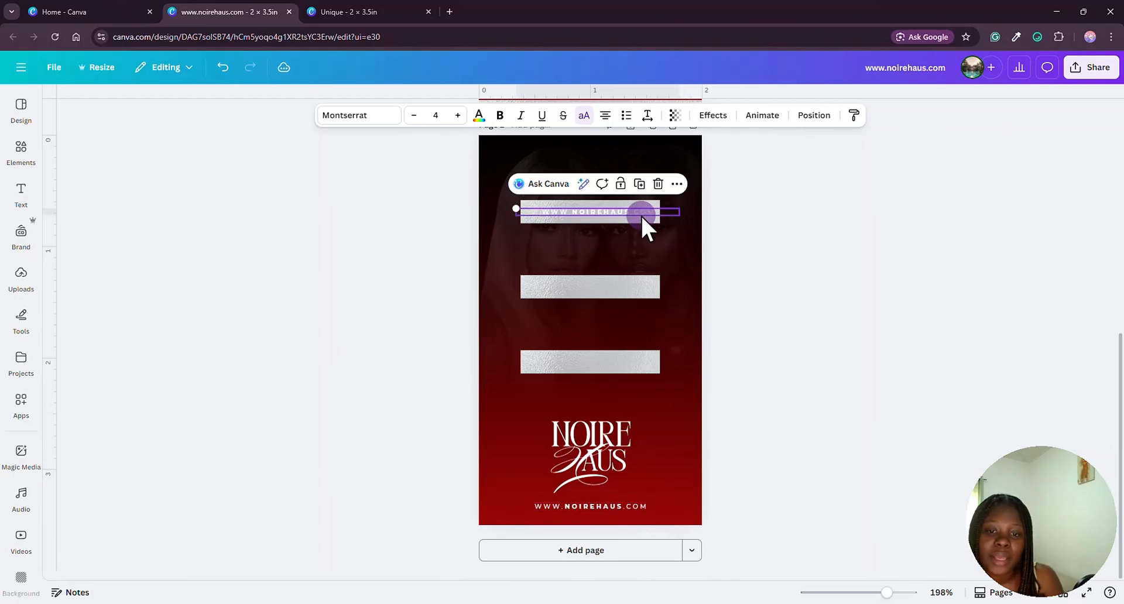
Replace the copied text on the uppermost silver strip with LENGTH.
{"action": "double_click", "coordinate": [640, 214]}
{"action": "key", "text": "BackSpace"}
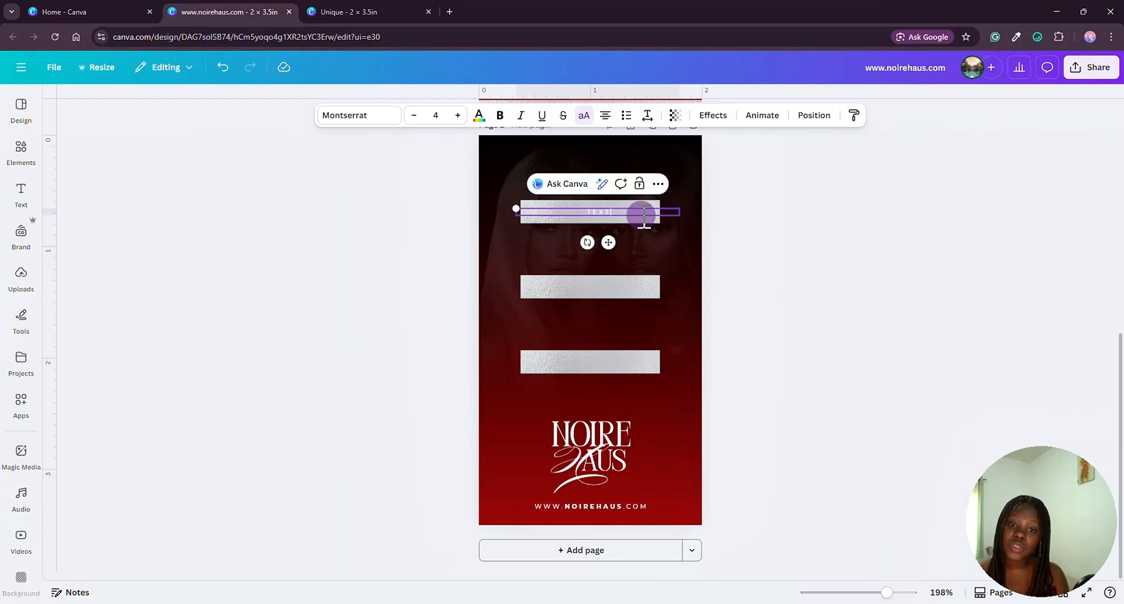
{"action": "type", "text": "TEXTURE"}
{"action": "key", "text": "ctrl+a"}
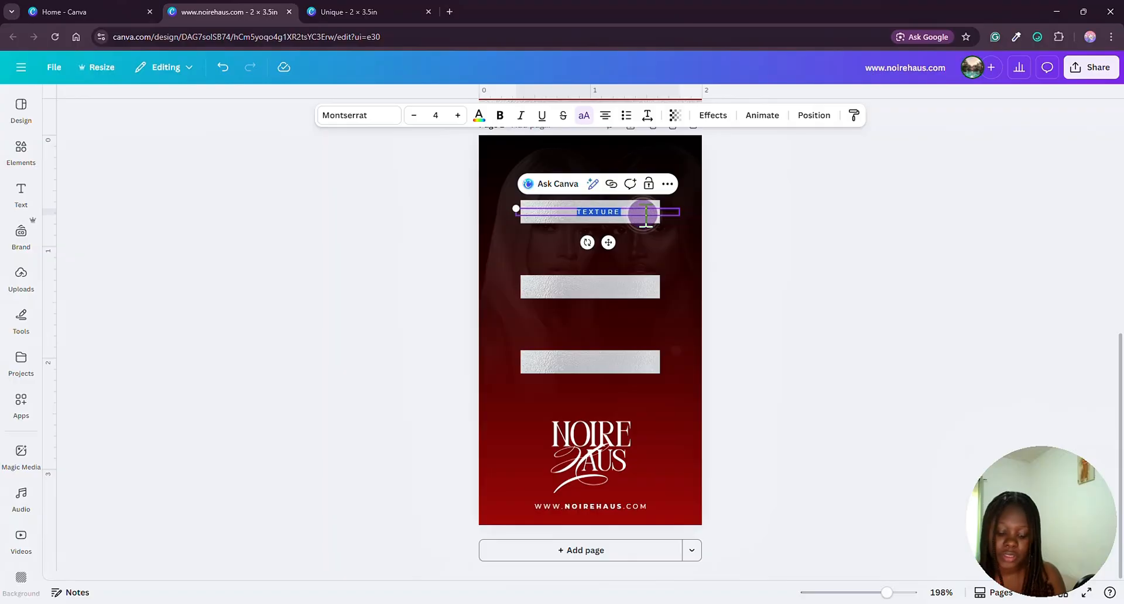
{"action": "type", "text": "LENGHT"}
{"action": "key", "text": "BackSpace"}
{"action": "key", "text": "BackSpace"}
{"action": "type", "text": "TH"}
{"action": "left_click", "coordinate": [640, 206]}
{"action": "left_click", "coordinate": [616, 209]}
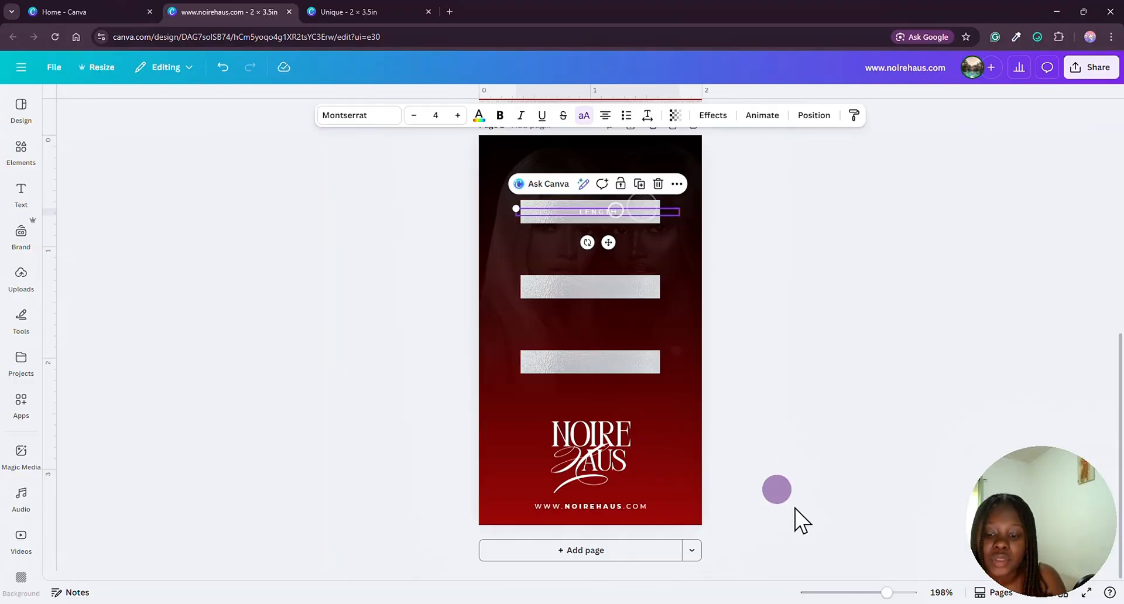
Narrow the LENGTH text box to fit the word and scale the text up to font size 5.6.
{"action": "left_click_drag", "start_coordinate": [889, 592], "coordinate": [905, 592]}
{"action": "scroll", "coordinate": [910, 498], "scroll_direction": "up", "scroll_amount": 3}
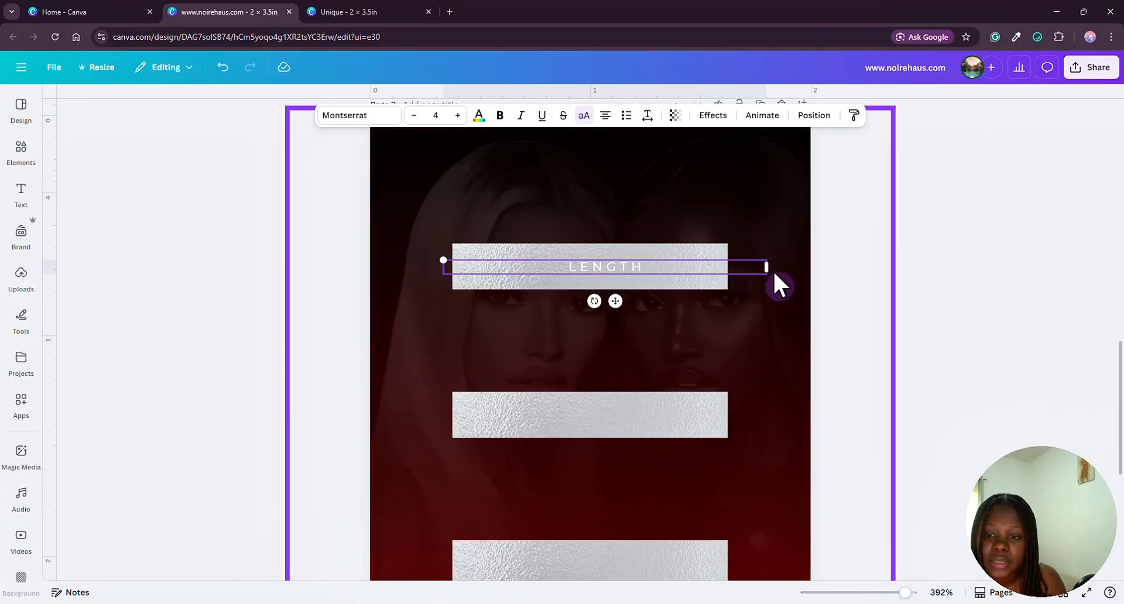
{"action": "double_click", "coordinate": [767, 267]}
{"action": "left_click_drag", "start_coordinate": [563, 260], "coordinate": [526, 257]}
Style the LENGTH label with the document's black-to-red gradient, bold weight and tighter letter spacing.
{"action": "left_click", "coordinate": [481, 117]}
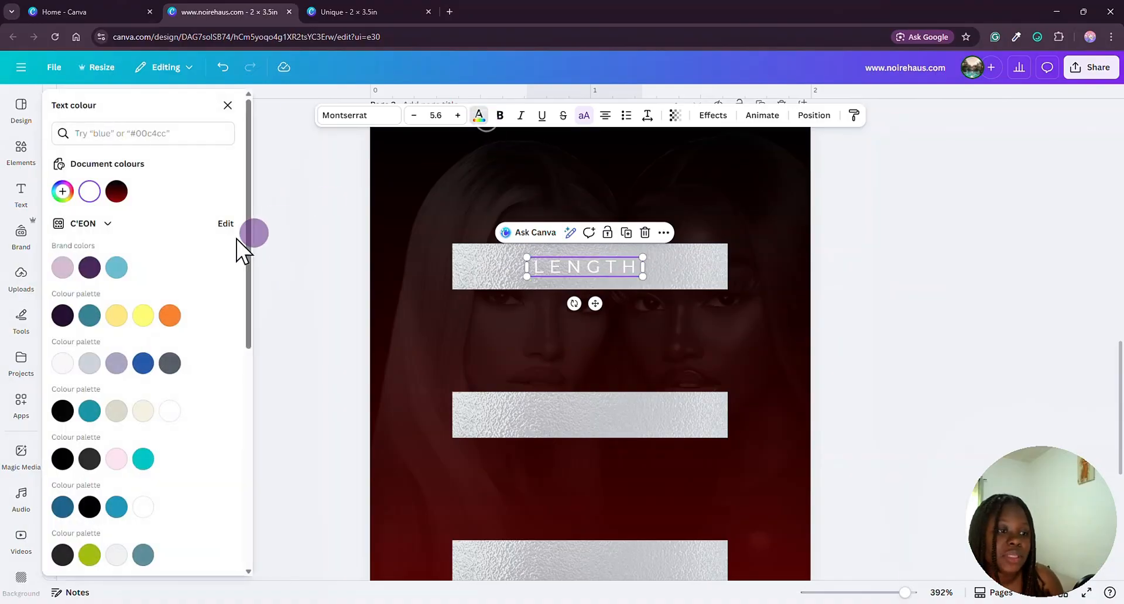
{"action": "left_click", "coordinate": [117, 191]}
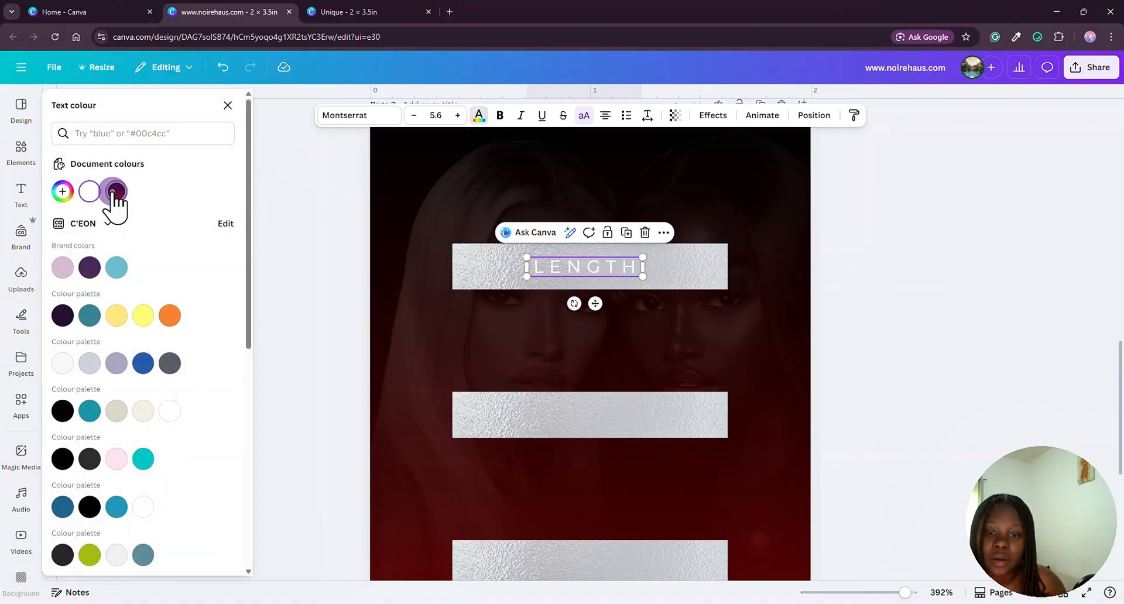
{"action": "left_click", "coordinate": [500, 116]}
{"action": "left_click", "coordinate": [653, 117]}
{"action": "left_click_drag", "start_coordinate": [646, 163], "coordinate": [605, 163]}
{"action": "left_click", "coordinate": [888, 264]}
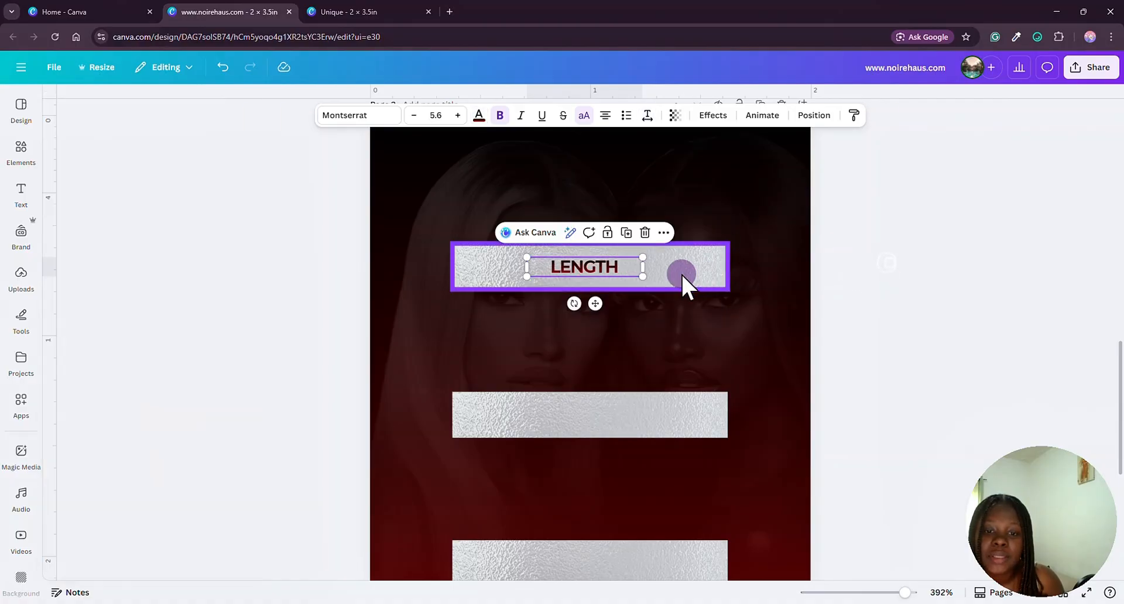
Fit the LENGTH text box to the word, enlarge the text to font size 7.1 and center it horizontally on the page.
{"action": "left_click_drag", "start_coordinate": [642, 267], "coordinate": [615, 267]}
{"action": "left_click", "coordinate": [813, 115]}
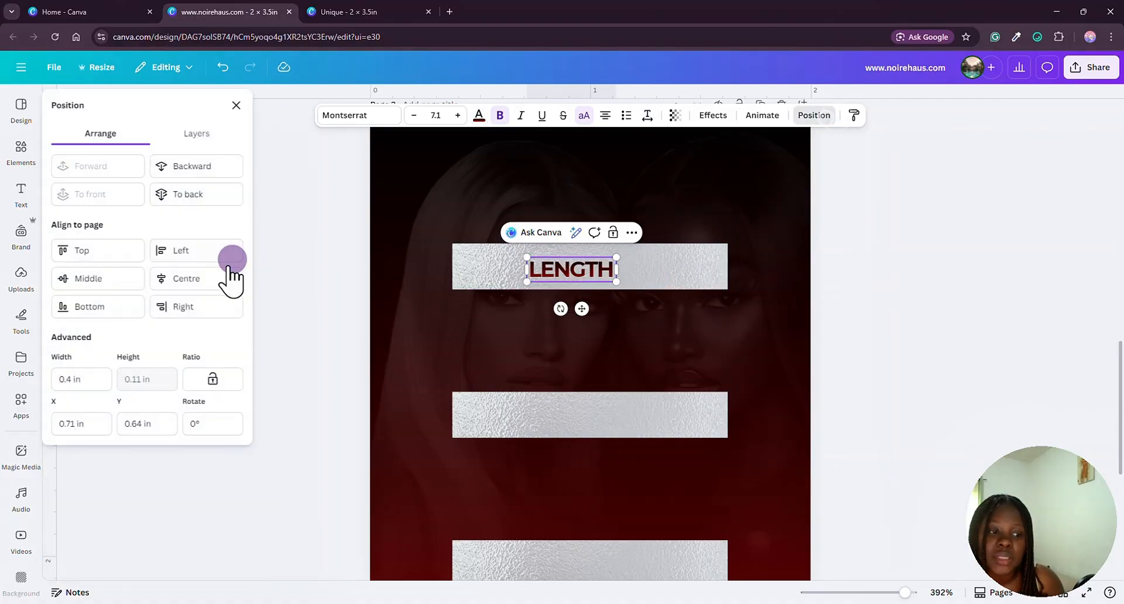
{"action": "left_click", "coordinate": [217, 280]}
{"action": "left_click", "coordinate": [886, 275]}
Duplicate the LENGTH label onto the middle silver strip and change the copy's text to TEXTURE.
{"action": "scroll", "coordinate": [886, 276], "scroll_direction": "down", "scroll_amount": 2}
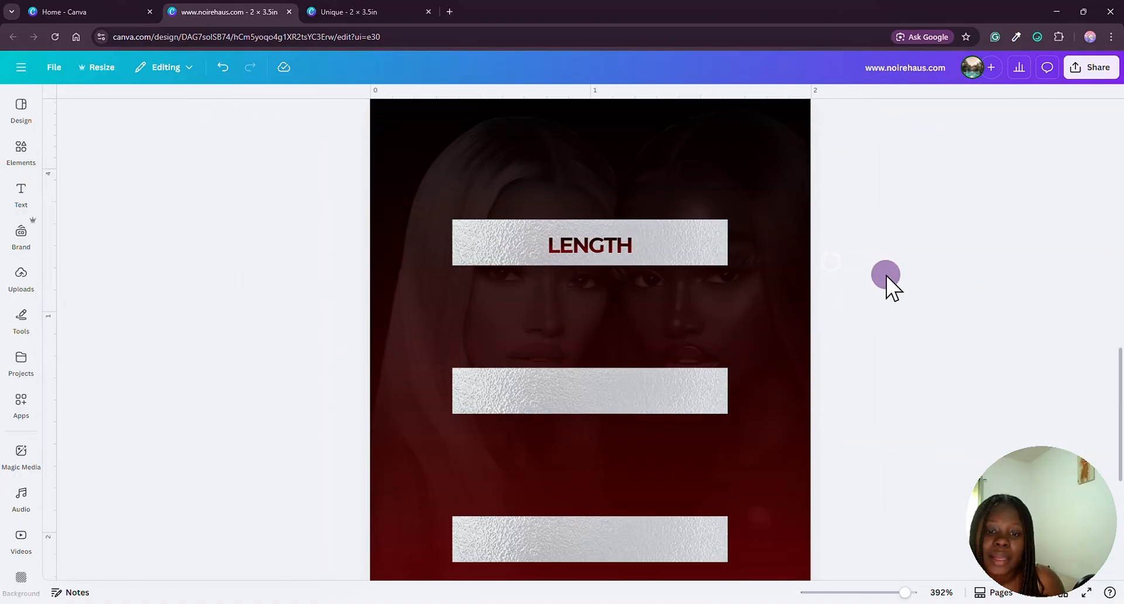
{"action": "left_click", "coordinate": [576, 214]}
{"action": "left_click", "coordinate": [632, 173]}
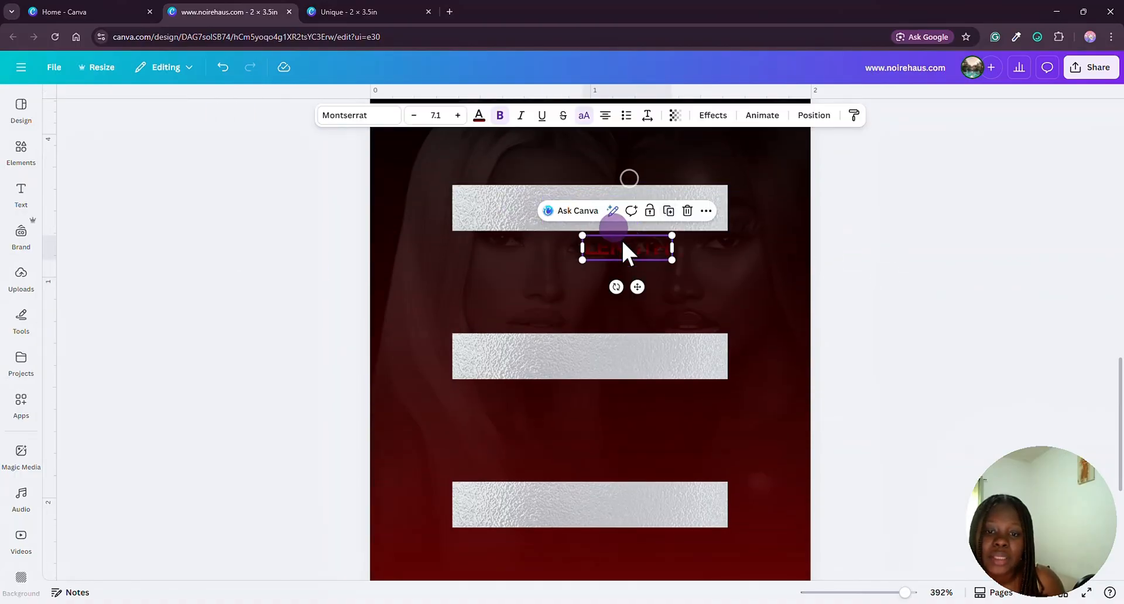
{"action": "left_click_drag", "start_coordinate": [629, 245], "coordinate": [588, 356]}
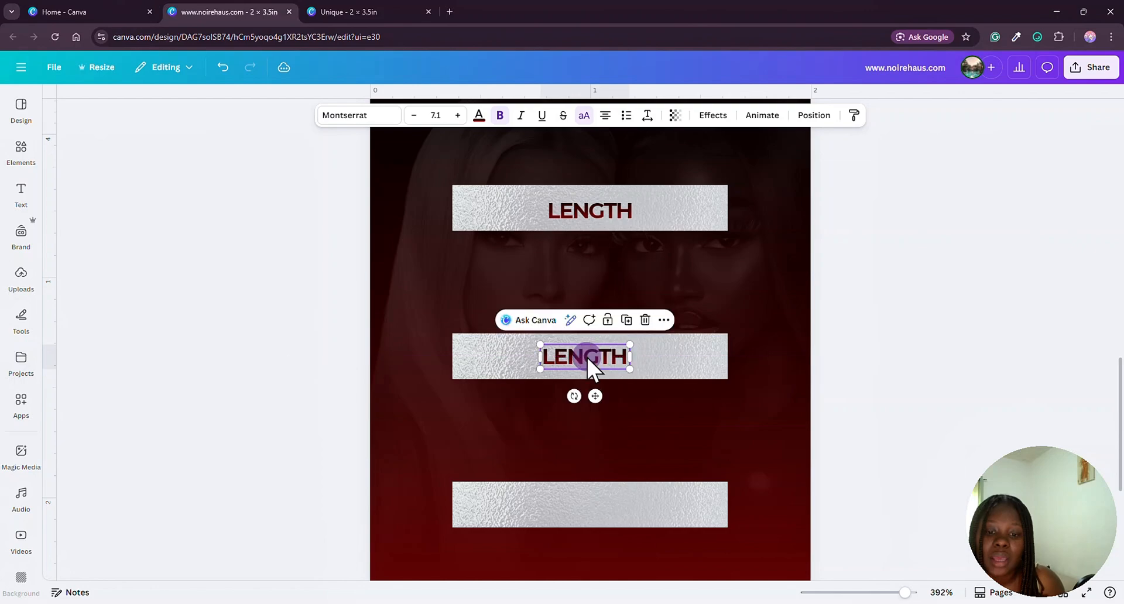
{"action": "double_click", "coordinate": [589, 357]}
{"action": "type", "text": "TEXTURE"}
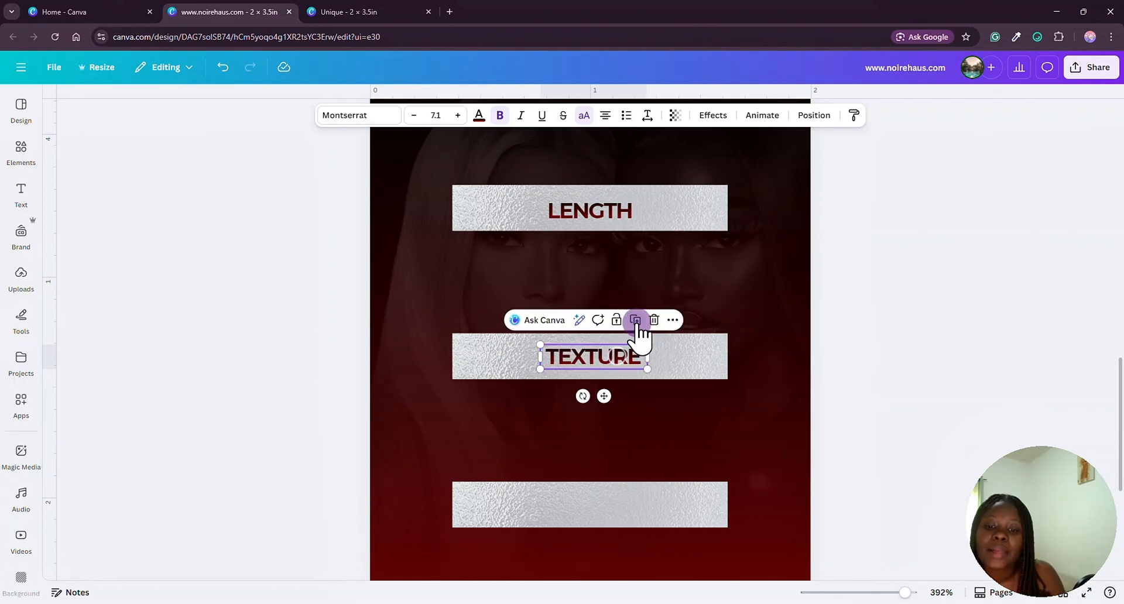
Duplicate the TEXTURE label onto the lowest silver strip and change the copy's text to COLOUR.
{"action": "left_click", "coordinate": [636, 320]}
{"action": "left_click_drag", "start_coordinate": [637, 391], "coordinate": [600, 510]}
{"action": "double_click", "coordinate": [599, 504]}
{"action": "type", "text": "q"}
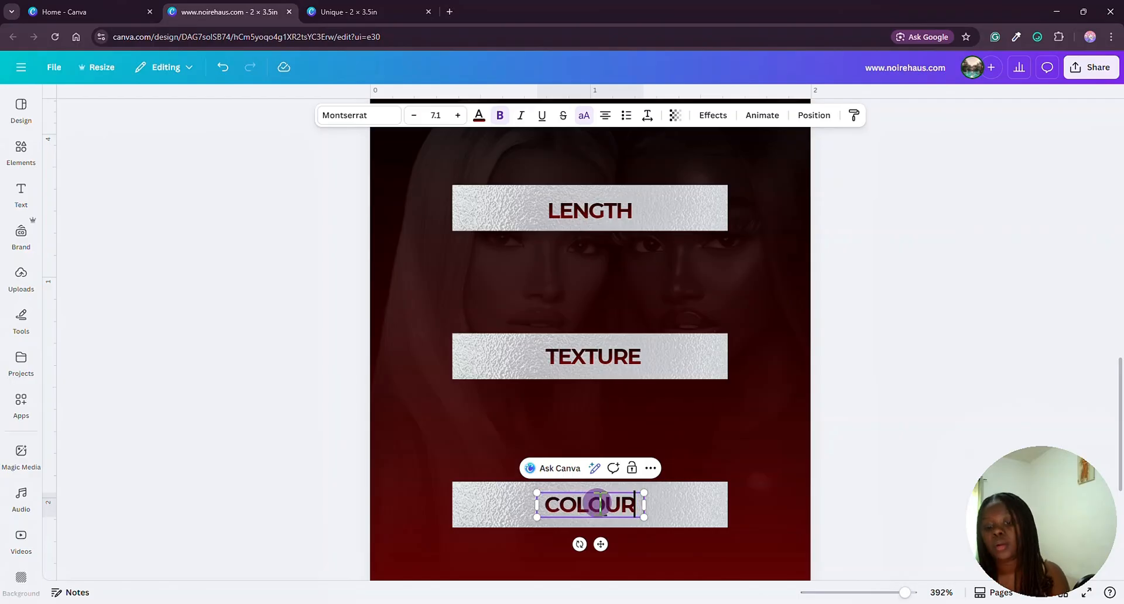
{"action": "left_click", "coordinate": [948, 295]}
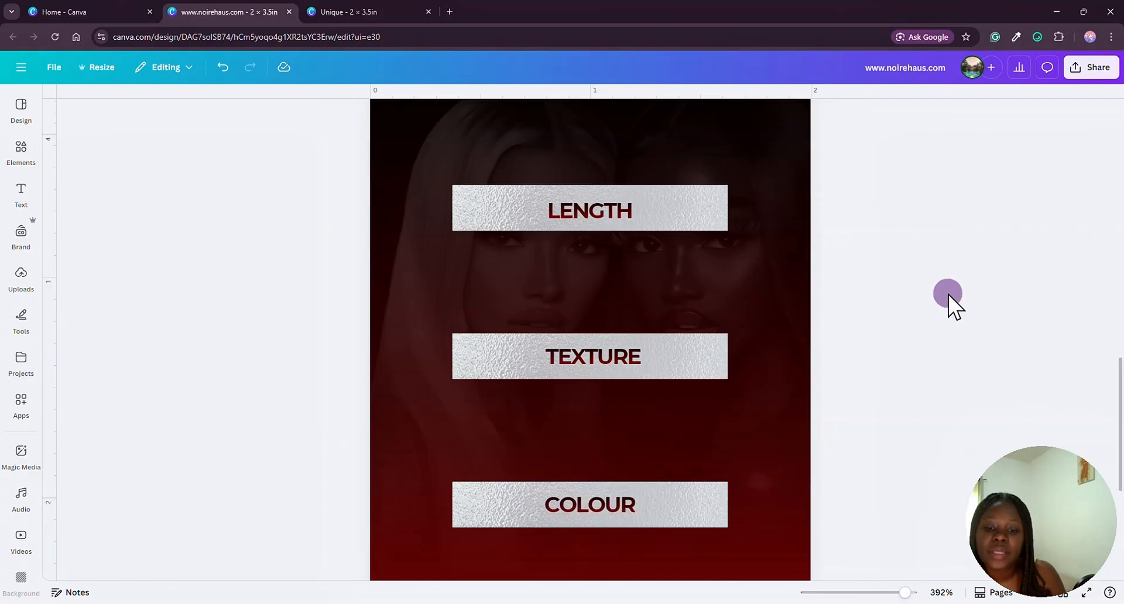
{"action": "scroll", "coordinate": [948, 294], "scroll_direction": "down", "scroll_amount": 2}
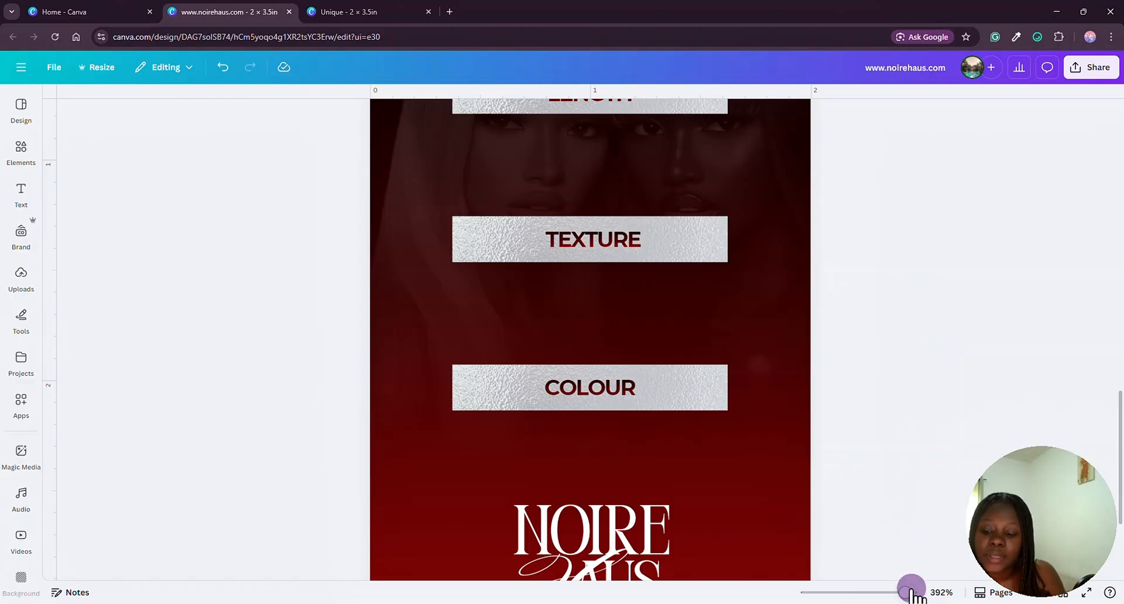
{"action": "left_click_drag", "start_coordinate": [912, 592], "coordinate": [892, 588]}
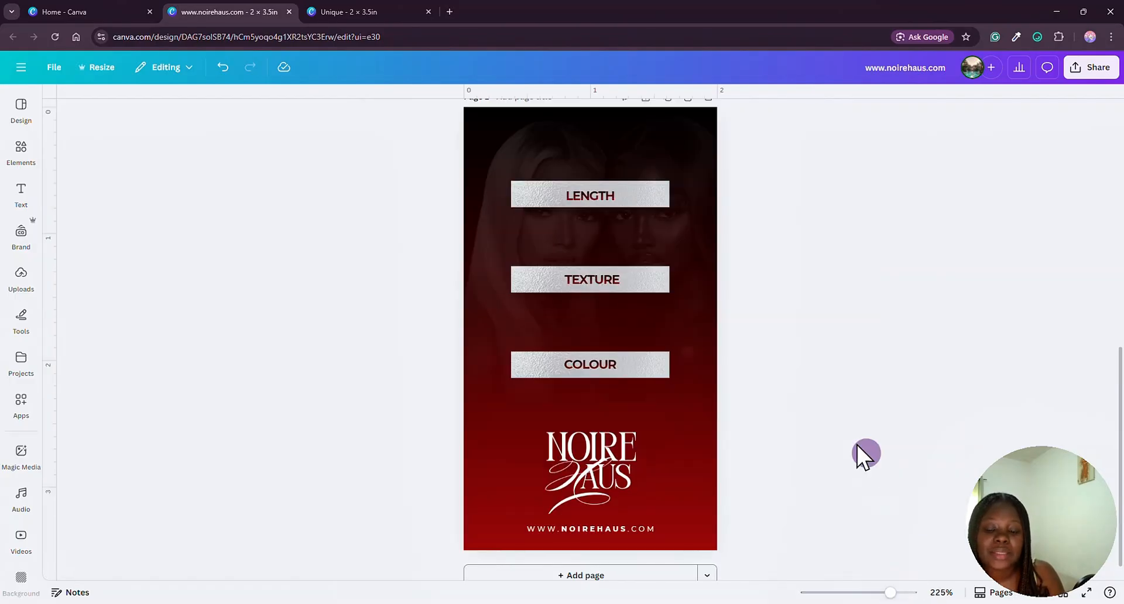
Try to duplicate the silver strip from the front page's lower edge onto the back page.
{"action": "scroll", "coordinate": [768, 318], "scroll_direction": "up", "scroll_amount": 2}
{"action": "left_click", "coordinate": [679, 188]}
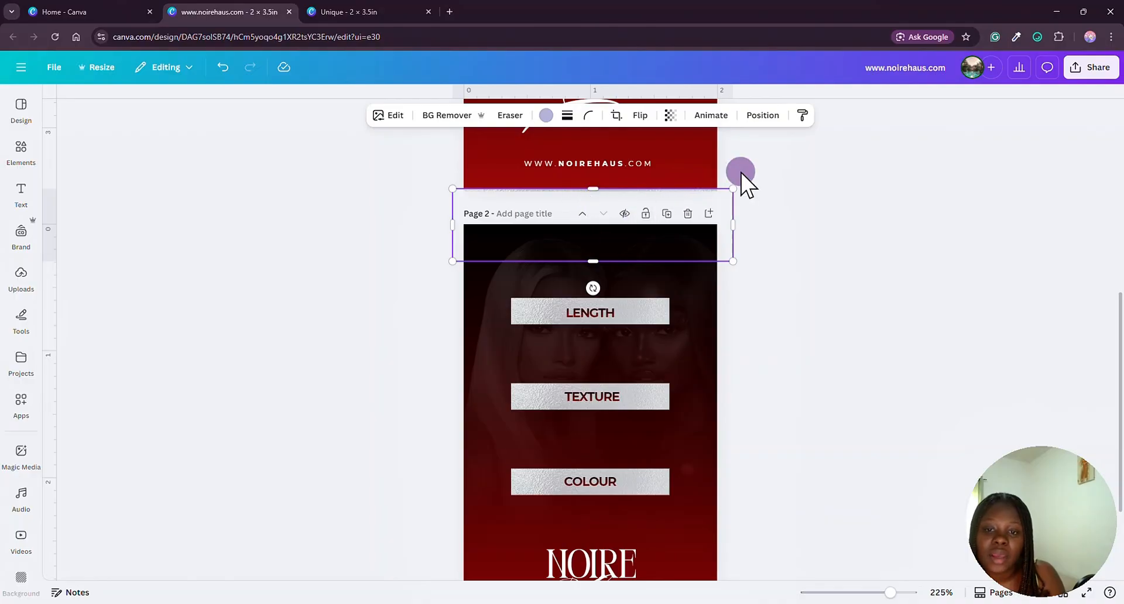
{"action": "left_click", "coordinate": [740, 172]}
{"action": "left_click", "coordinate": [695, 191]}
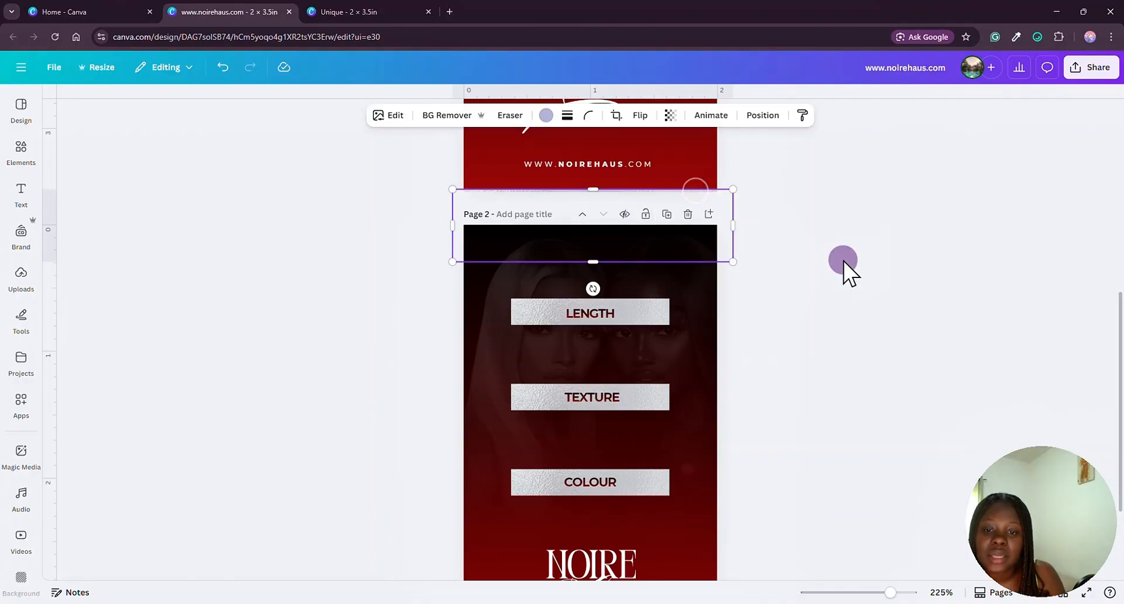
{"action": "scroll", "coordinate": [730, 281], "scroll_direction": "up", "scroll_amount": 2}
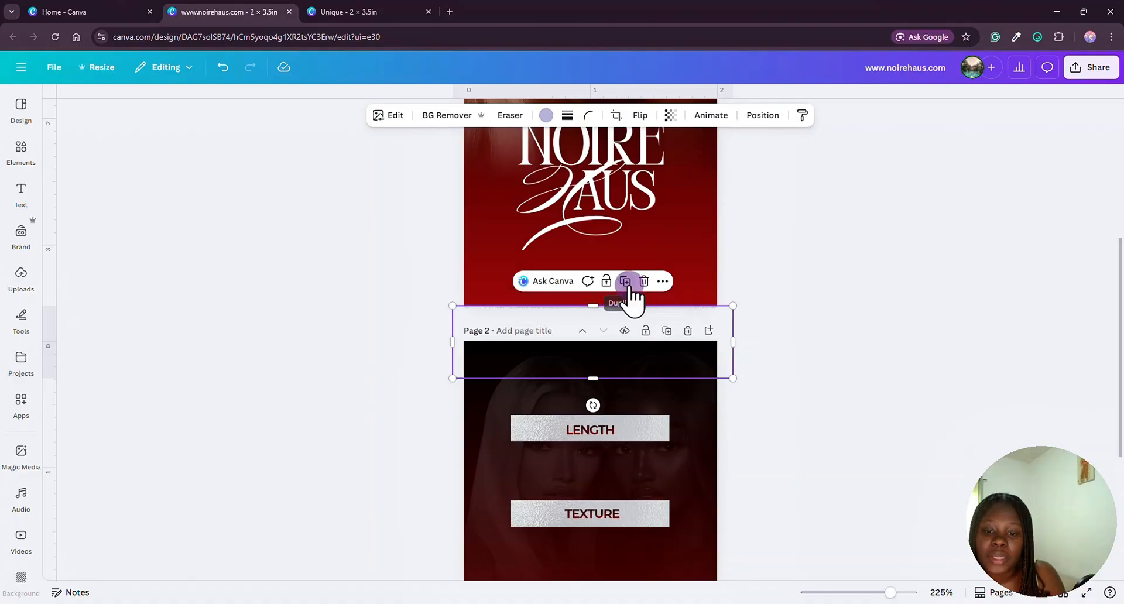
{"action": "left_click", "coordinate": [625, 282]}
{"action": "left_click_drag", "start_coordinate": [673, 369], "coordinate": [673, 474]}
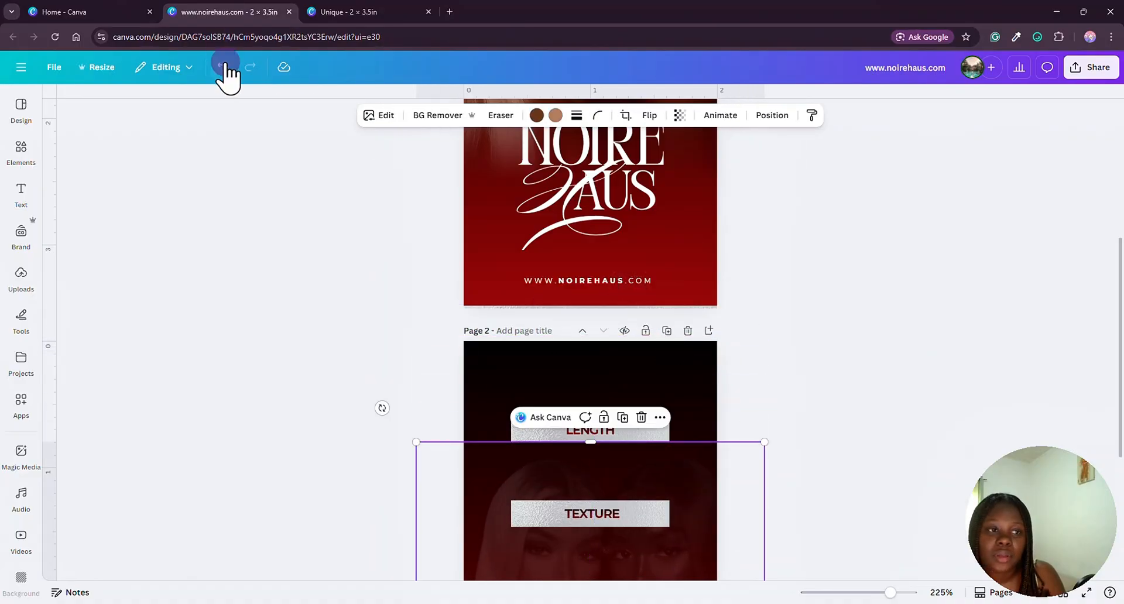
Duplicate the silver strip behind COLOUR and place the enlarged copy along the lower edge of the back page as a thin trim.
{"action": "scroll", "coordinate": [819, 367], "scroll_direction": "down", "scroll_amount": 2}
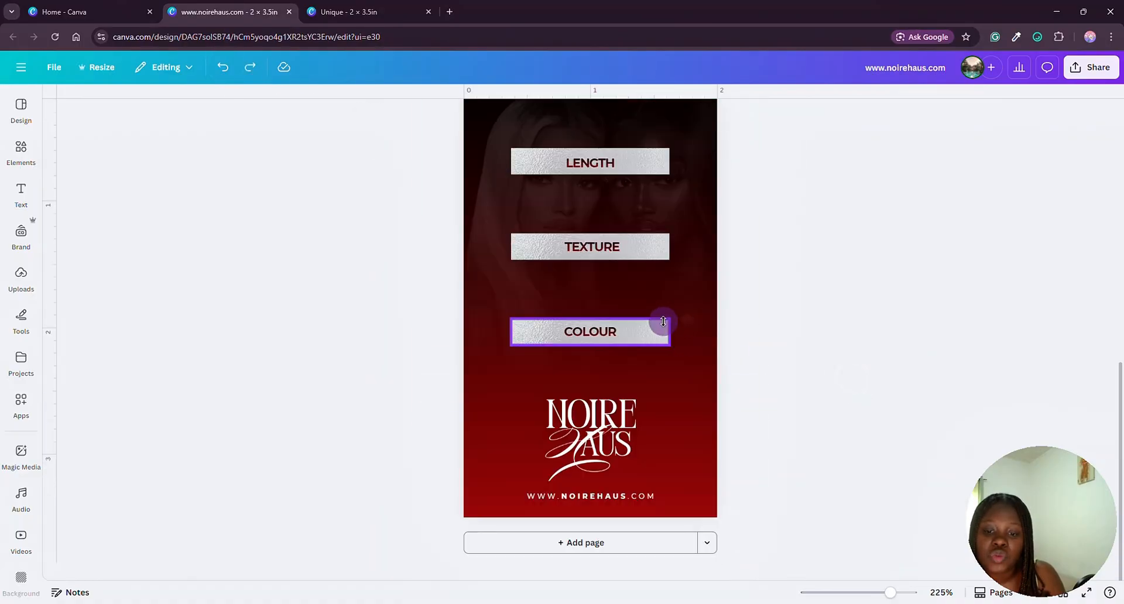
{"action": "left_click", "coordinate": [662, 325]}
{"action": "left_click", "coordinate": [623, 296]}
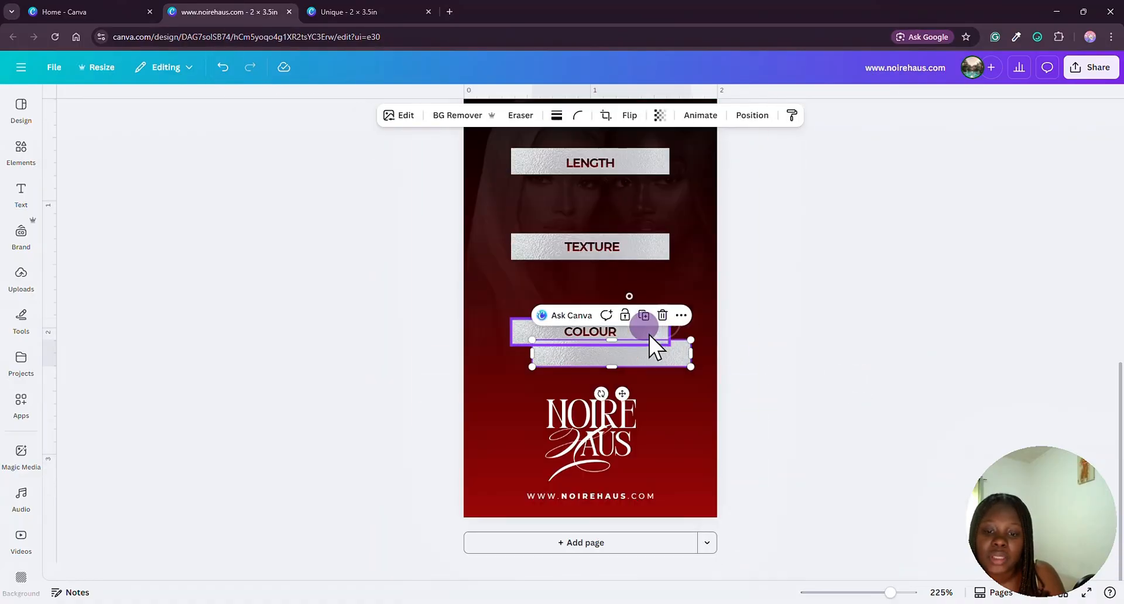
{"action": "left_click_drag", "start_coordinate": [658, 360], "coordinate": [764, 525]}
{"action": "left_click", "coordinate": [848, 376]}
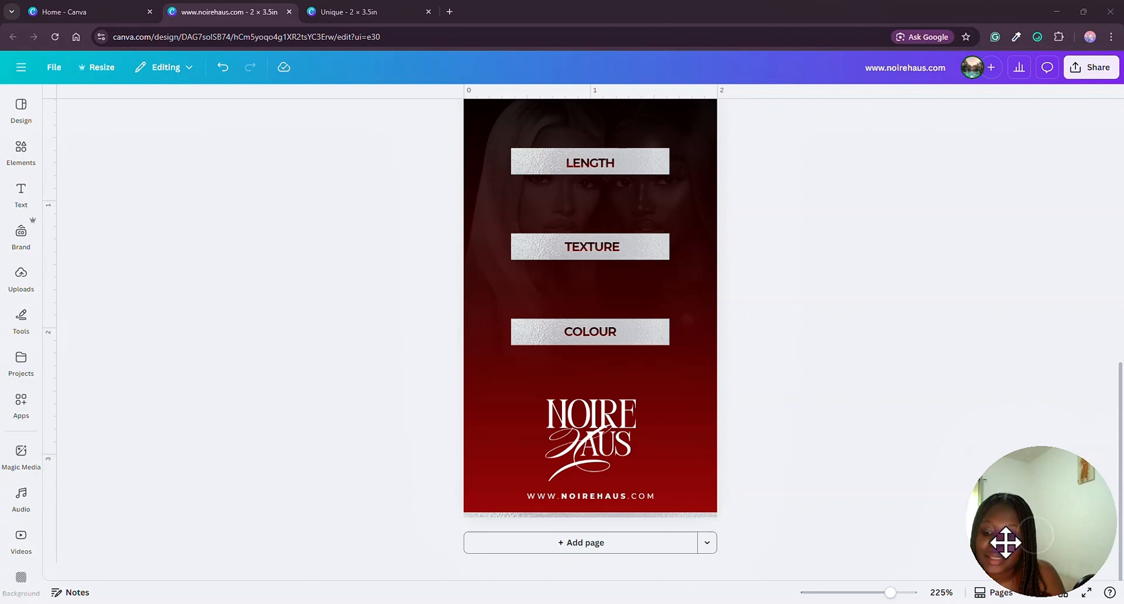
Show the page thumbnails and view the back and front of the tag one page at a time.
{"action": "left_click_drag", "start_coordinate": [1005, 542], "coordinate": [1010, 477]}
{"action": "left_click", "coordinate": [995, 593]}
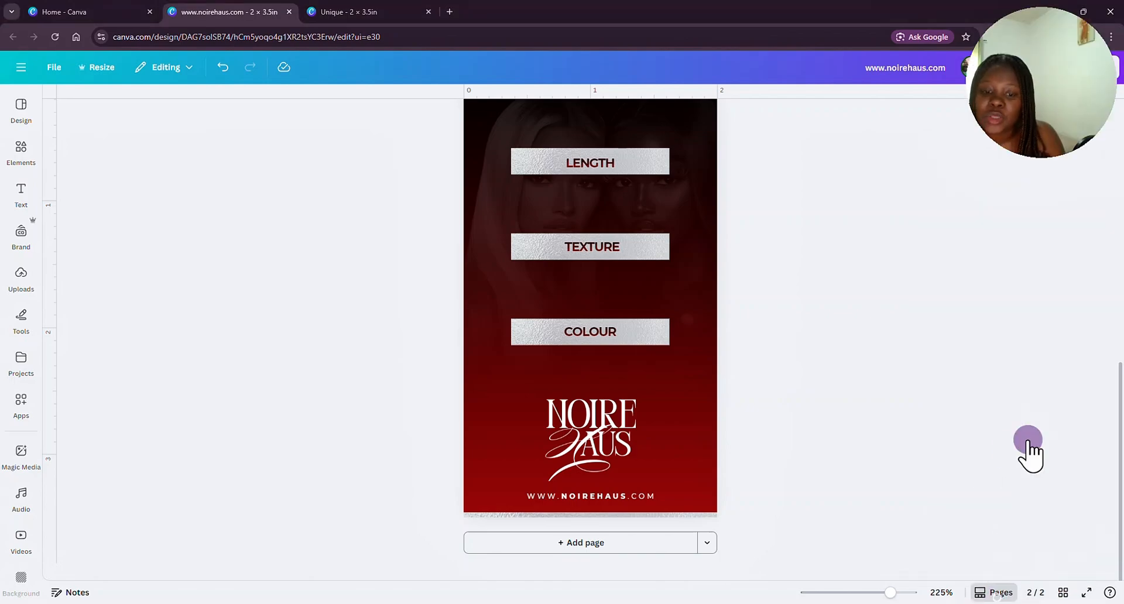
{"action": "left_click_drag", "start_coordinate": [1066, 138], "coordinate": [1067, 568]}
{"action": "left_click", "coordinate": [591, 460]}
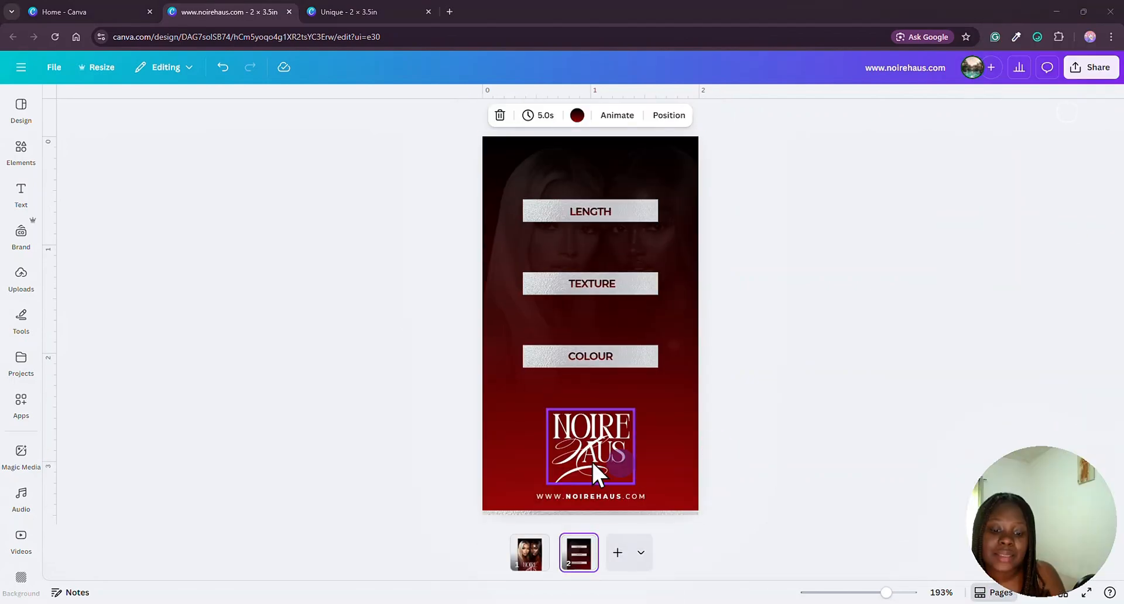
{"action": "left_click", "coordinate": [531, 552]}
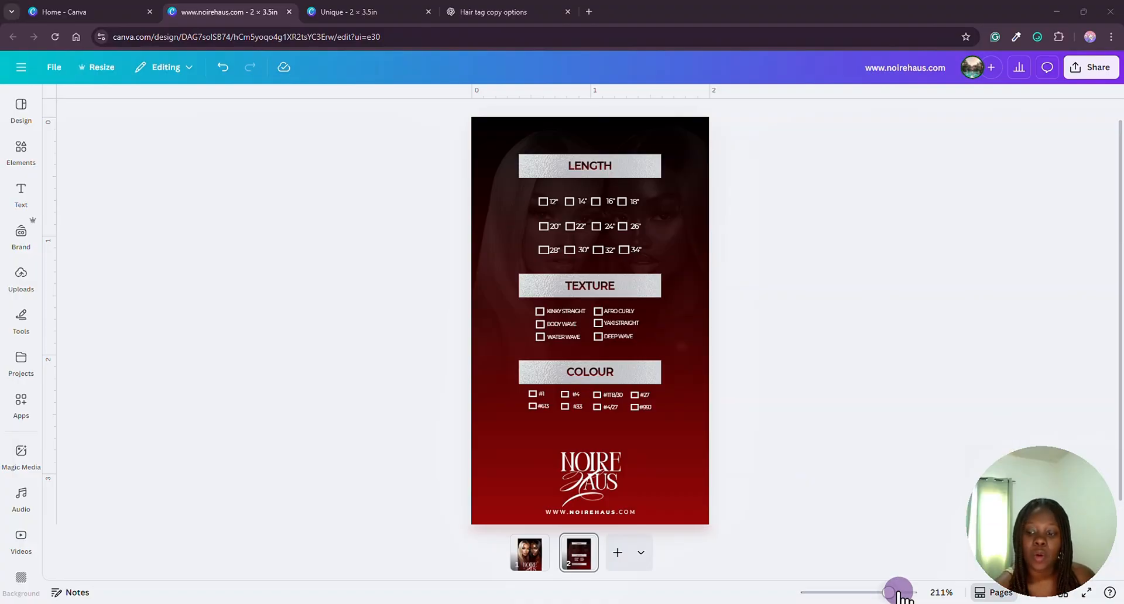
Examine the checkbox options under LENGTH, TEXTURE and COLOUR on the back up close, and return to the front page.
{"action": "left_click_drag", "start_coordinate": [900, 594], "coordinate": [910, 593]}
{"action": "scroll", "coordinate": [916, 423], "scroll_direction": "up", "scroll_amount": 5}
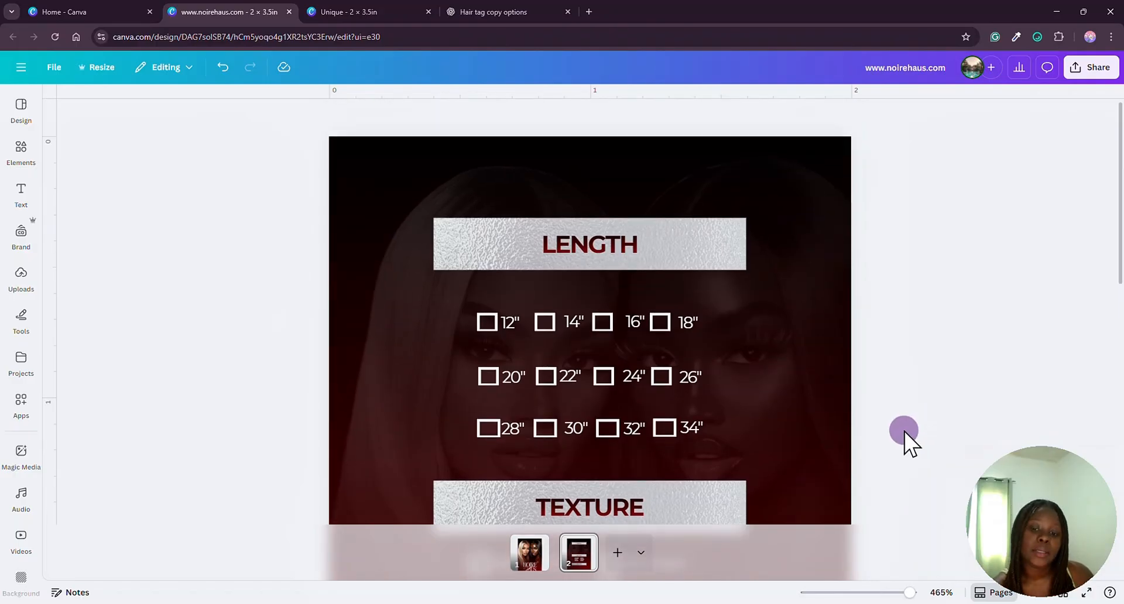
{"action": "scroll", "coordinate": [904, 430], "scroll_direction": "down", "scroll_amount": 6}
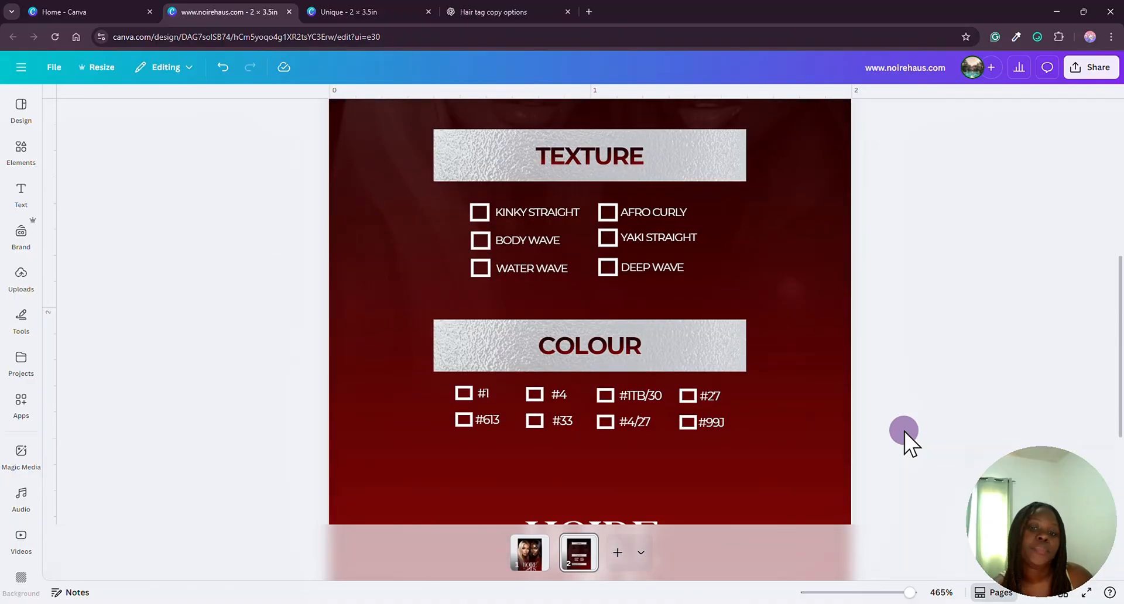
{"action": "scroll", "coordinate": [904, 431], "scroll_direction": "down", "scroll_amount": 3}
{"action": "left_click", "coordinate": [530, 555]}
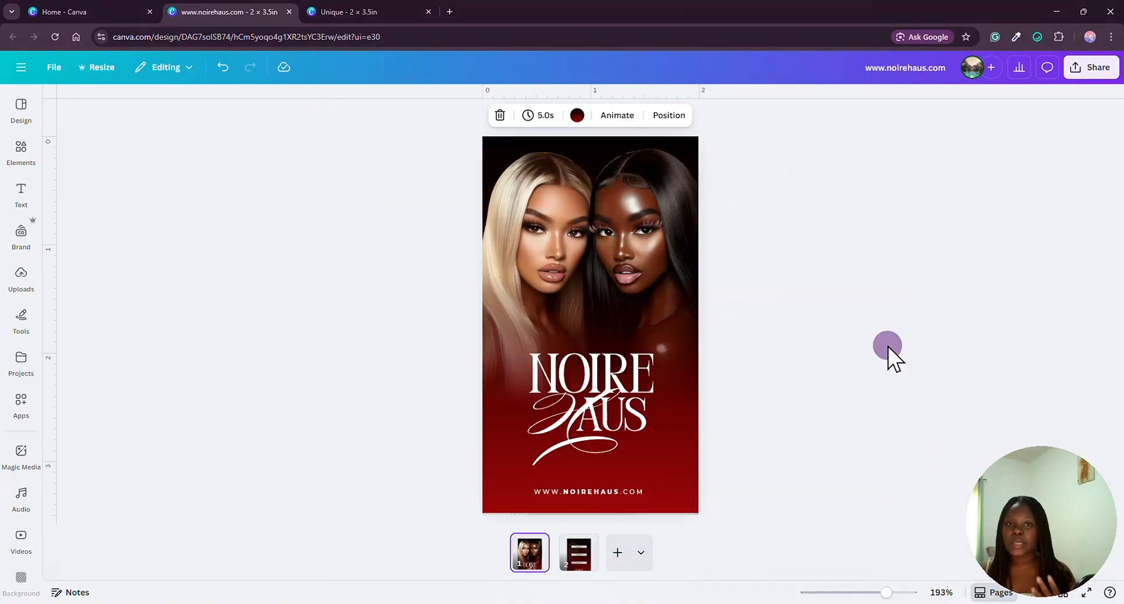